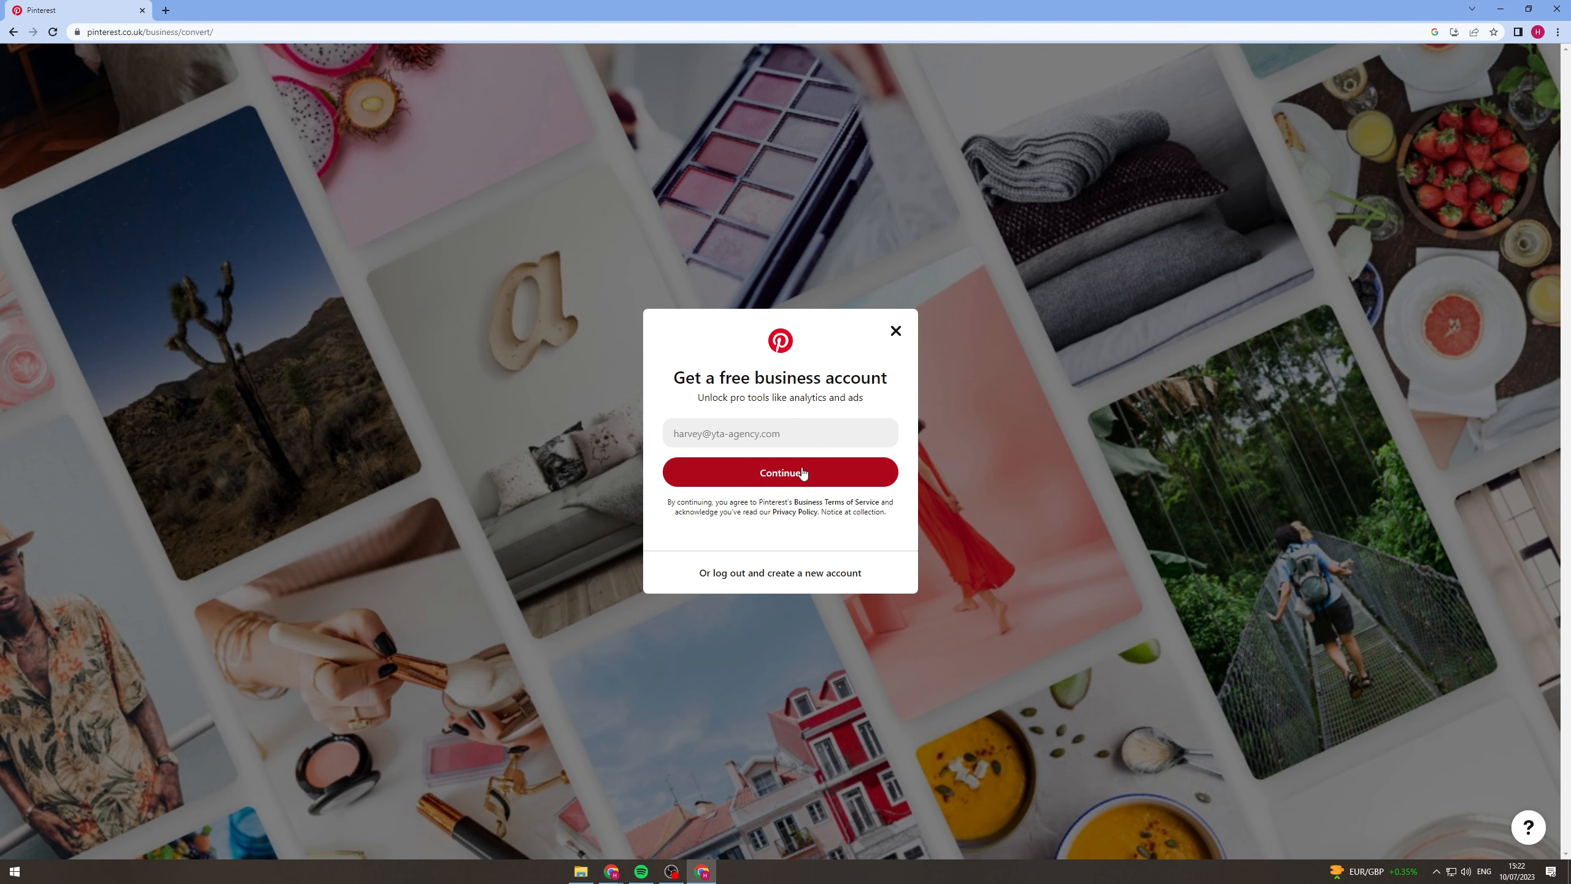
Convert to a free business account and build its profile with the name Easy Earl and no website.
{"action": "left_click", "coordinate": [795, 489]}
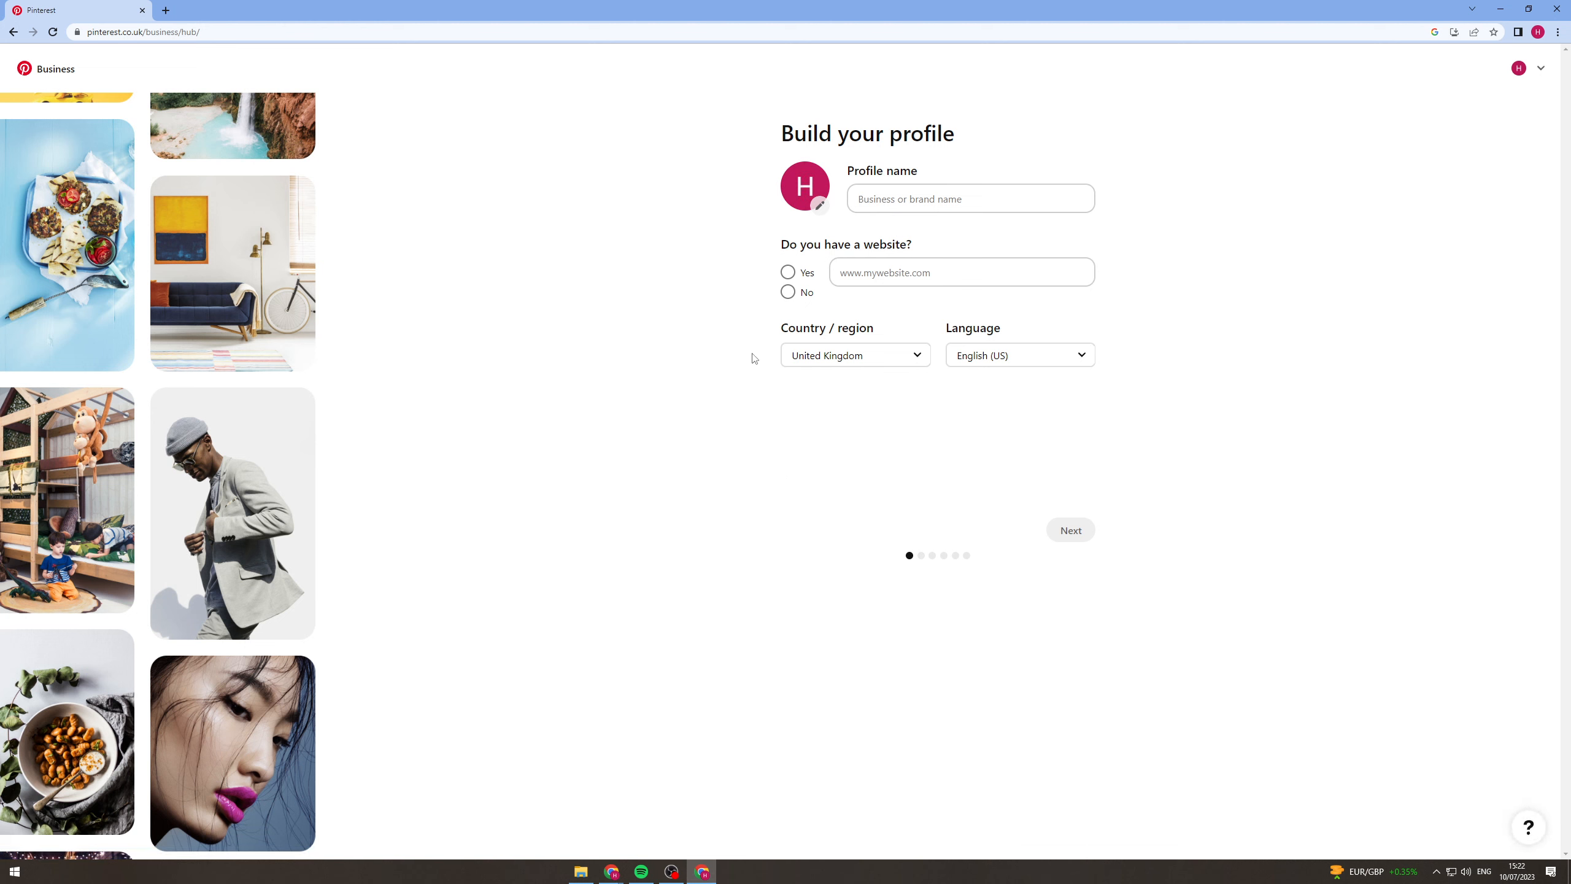
{"action": "left_click", "coordinate": [988, 189]}
{"action": "type", "text": "Easy Earl"}
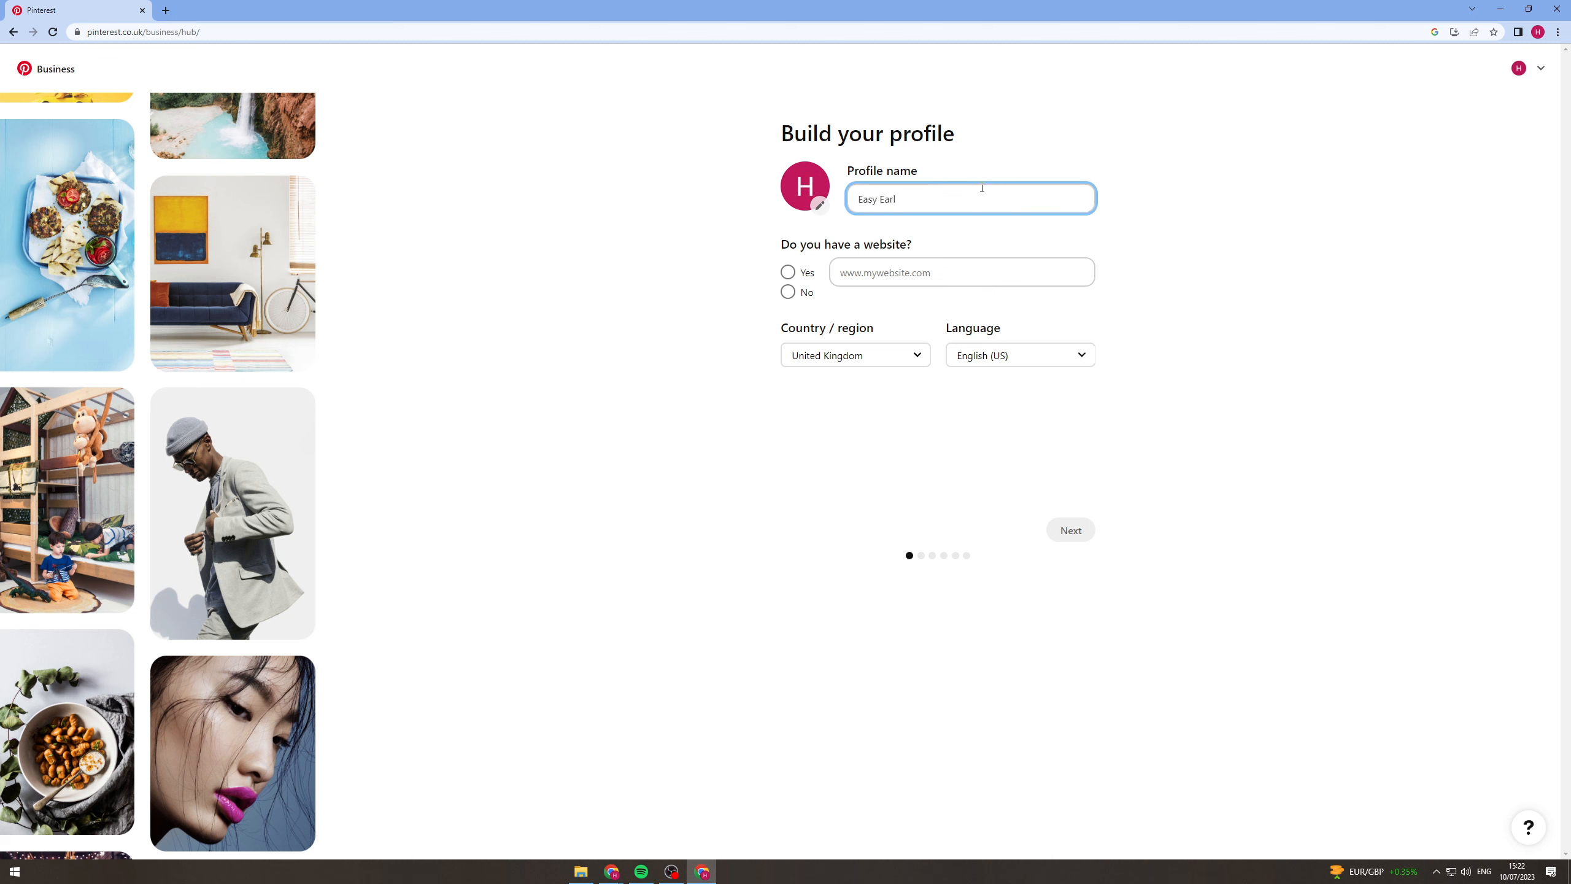
{"action": "left_click", "coordinate": [788, 272]}
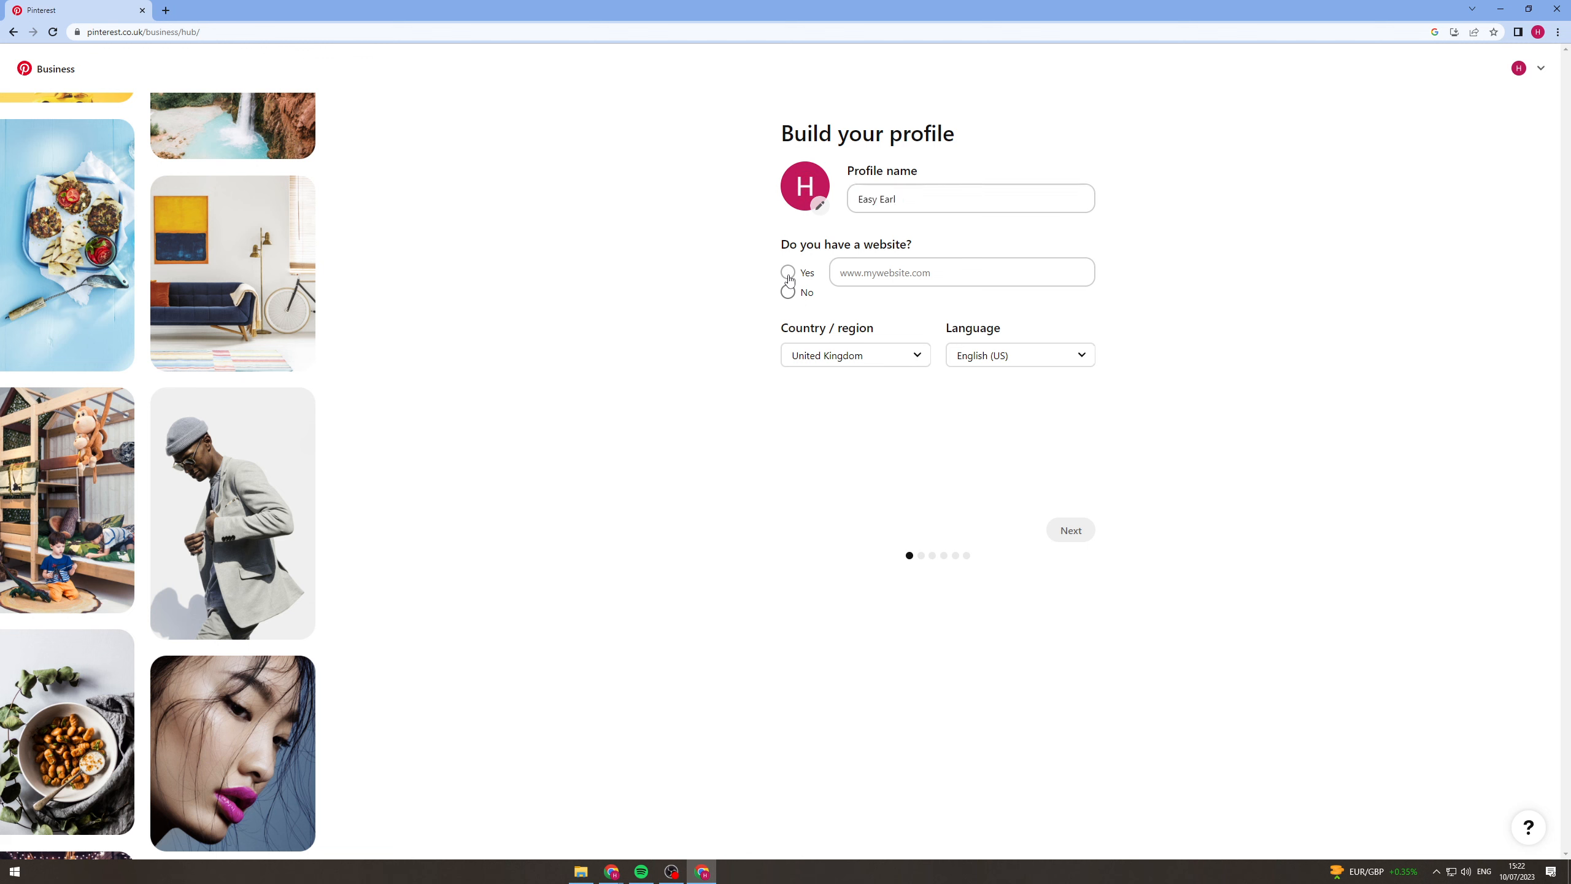
{"action": "left_click", "coordinate": [923, 267]}
{"action": "left_click", "coordinate": [801, 295]}
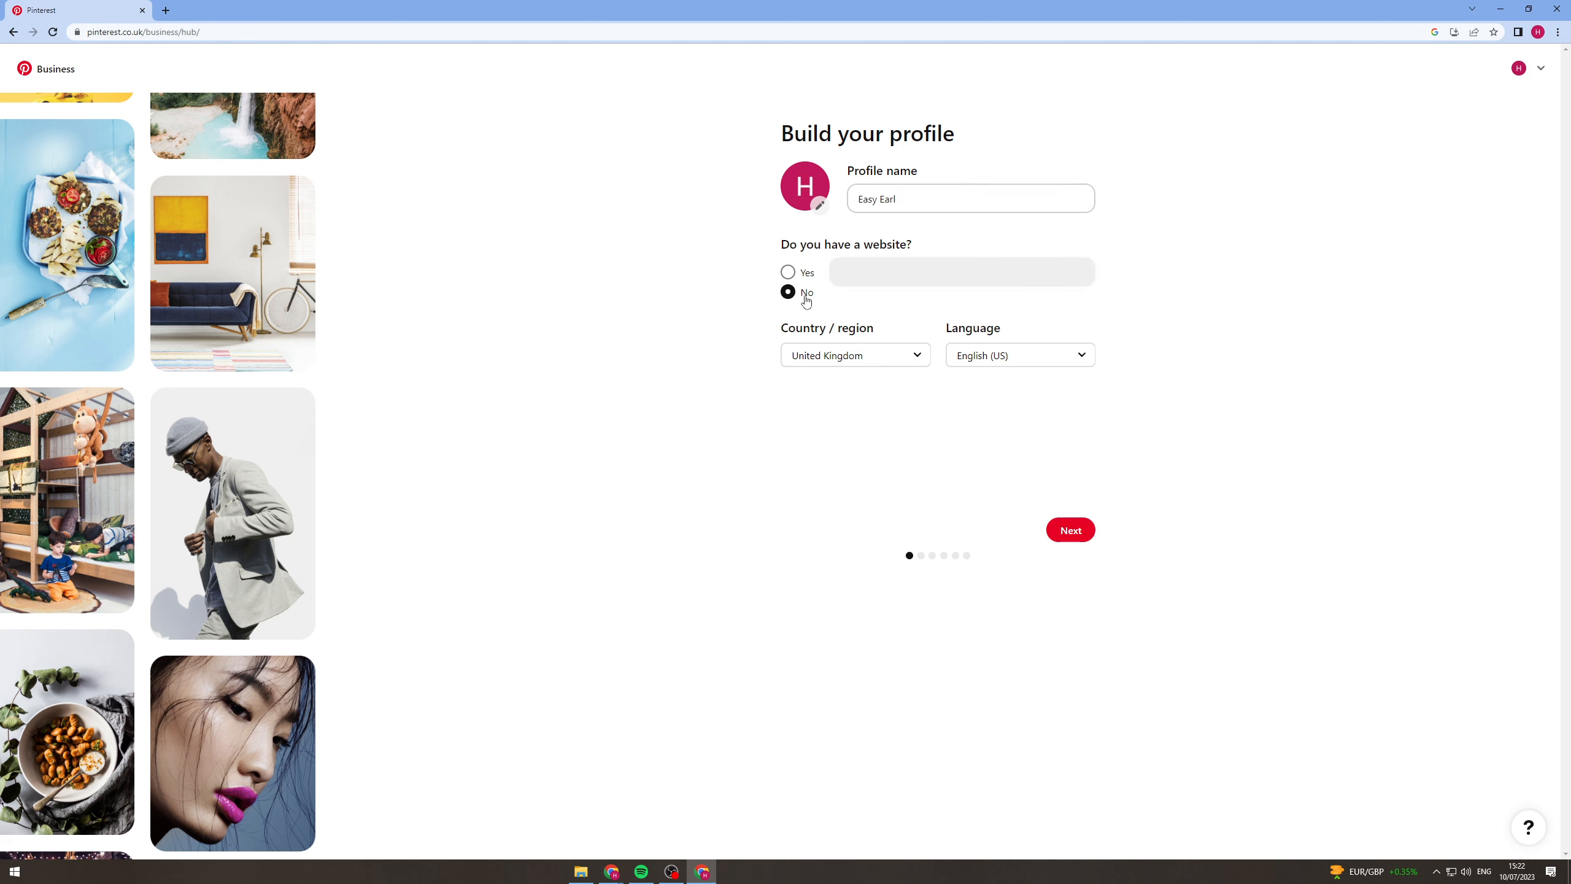
{"action": "left_click", "coordinate": [1071, 530]}
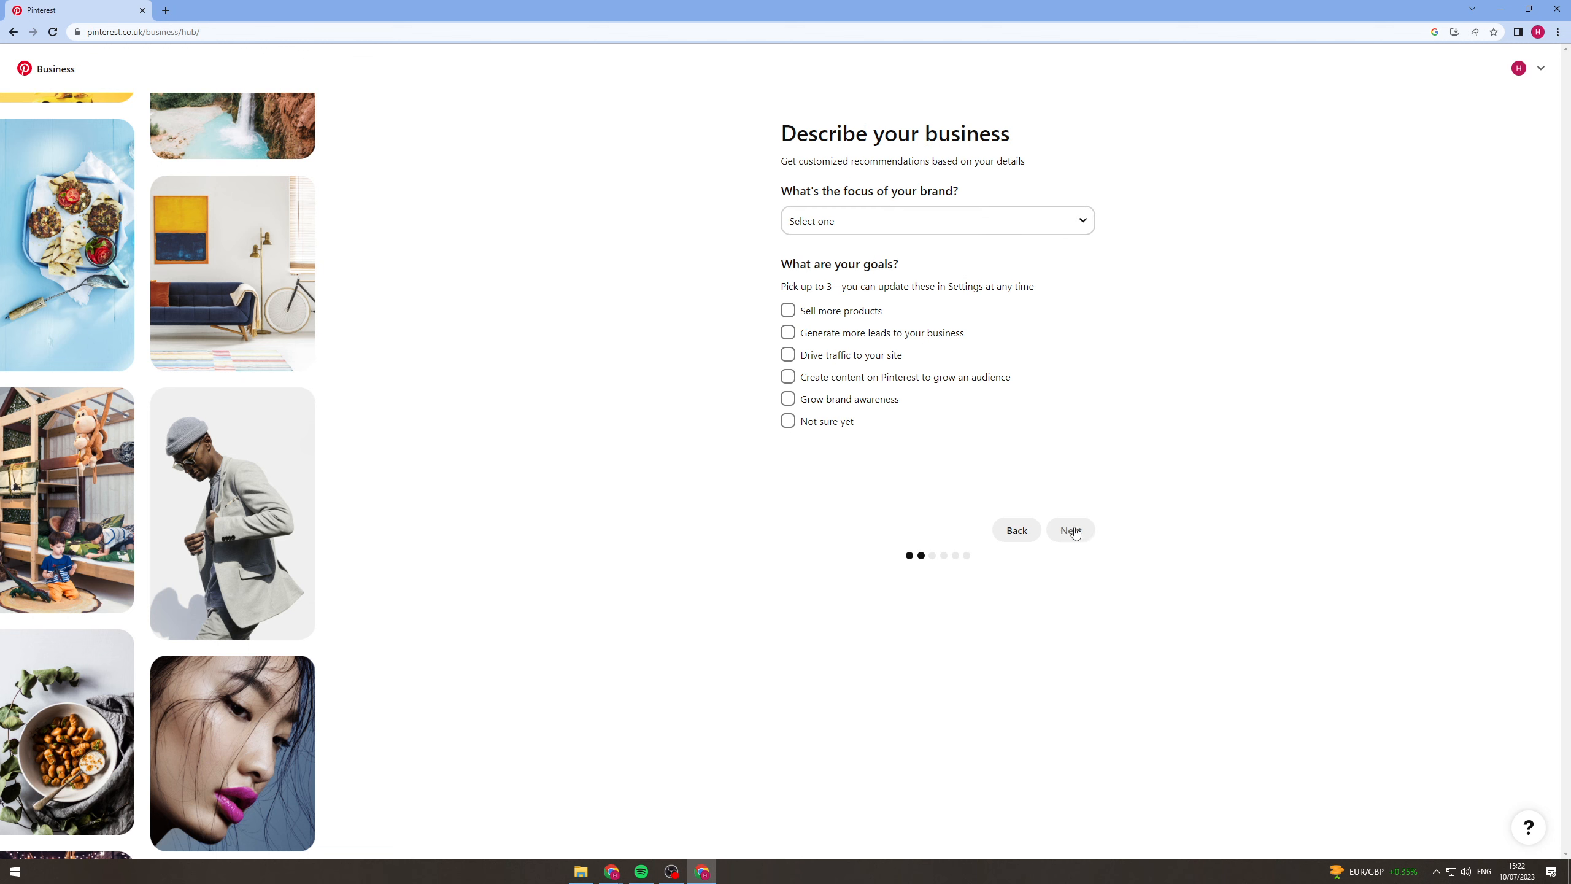
Set the brand focus to Education and the goals to generating leads, driving site traffic and growing brand awareness.
{"action": "left_click", "coordinate": [950, 220]}
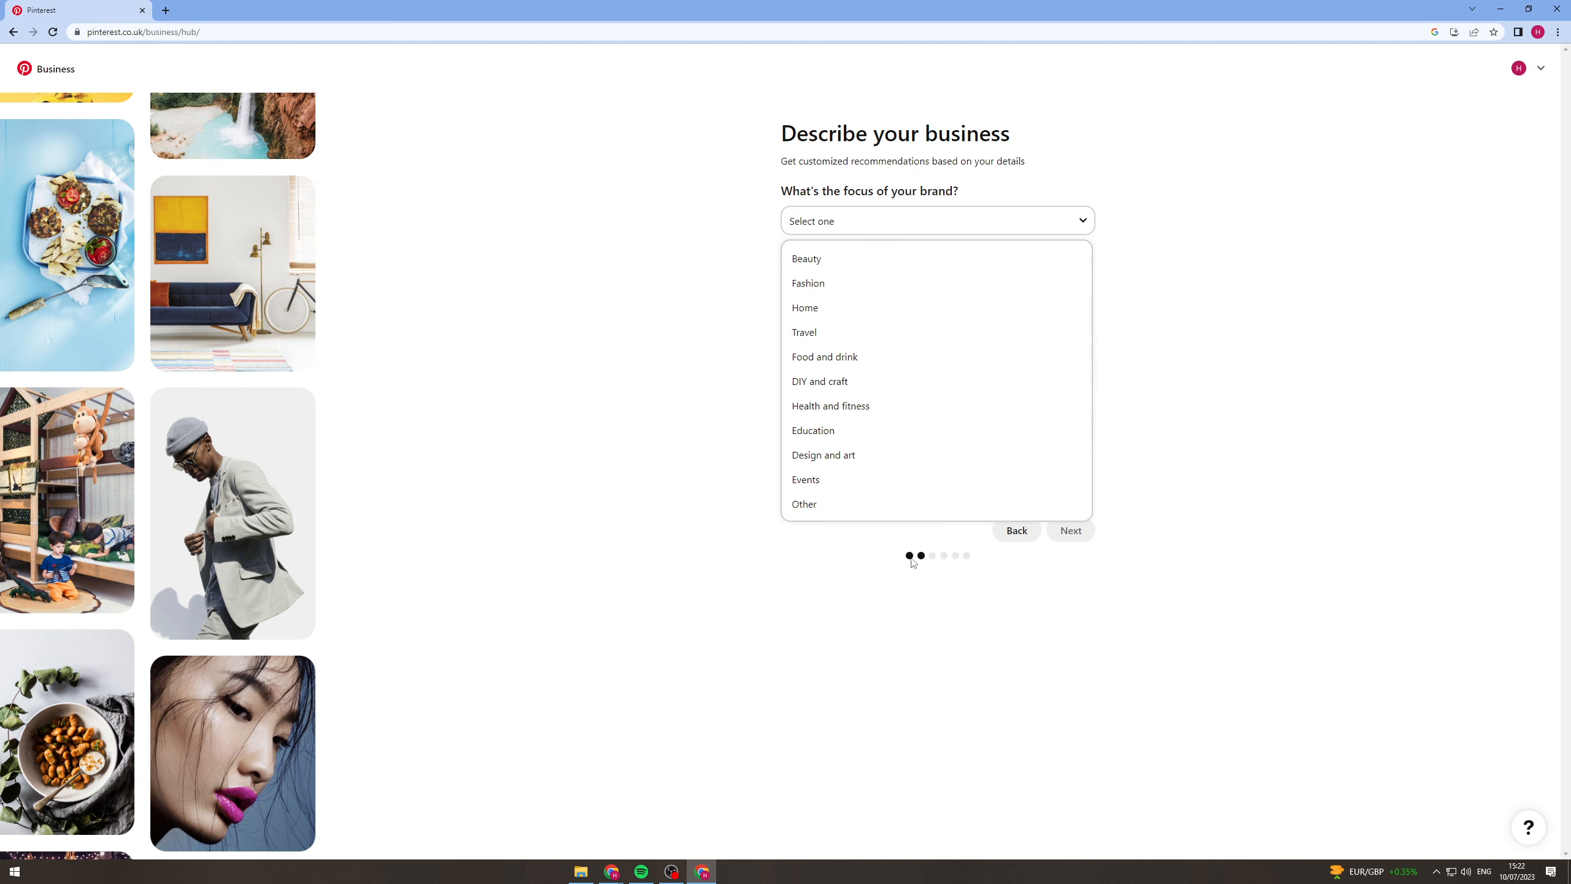
{"action": "left_click", "coordinate": [824, 436]}
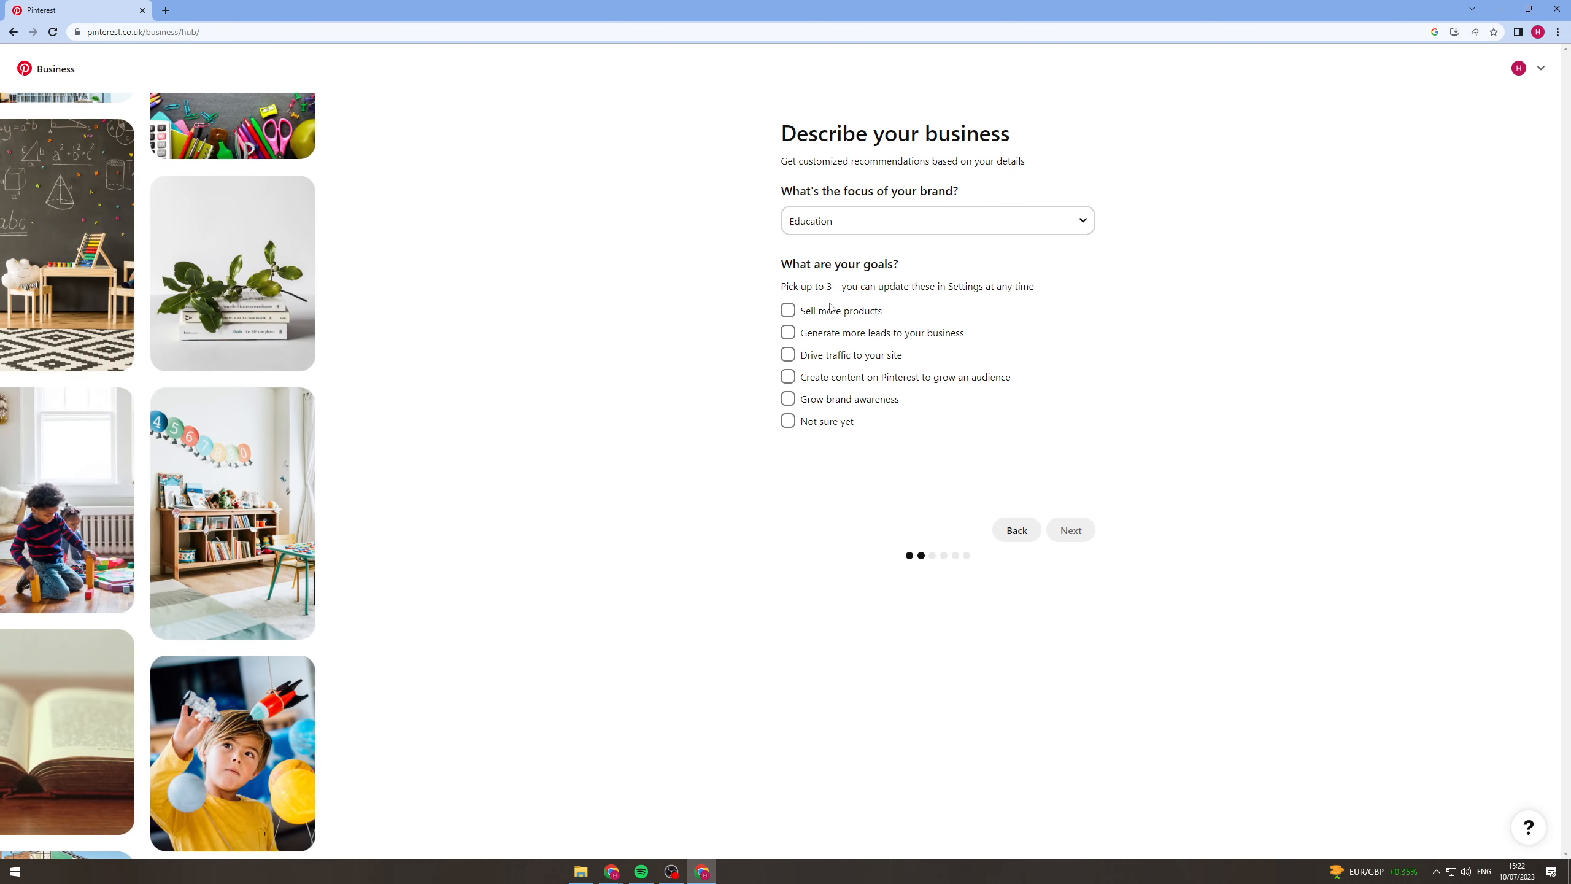
{"action": "left_click", "coordinate": [858, 336]}
{"action": "left_click", "coordinate": [856, 357]}
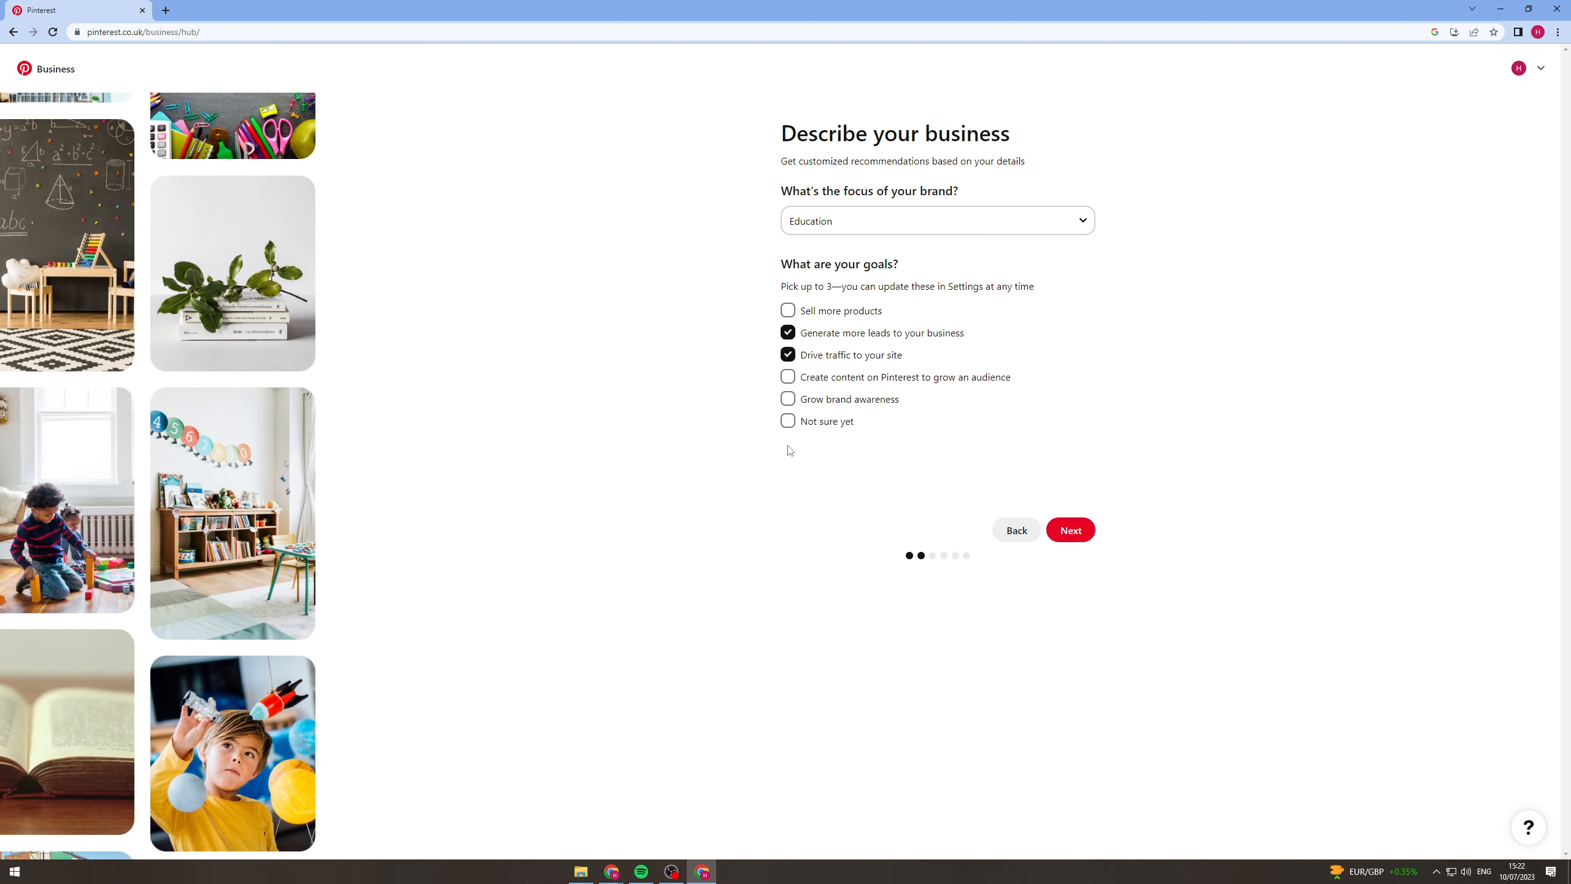
{"action": "left_click", "coordinate": [878, 401]}
{"action": "left_click", "coordinate": [1083, 540]}
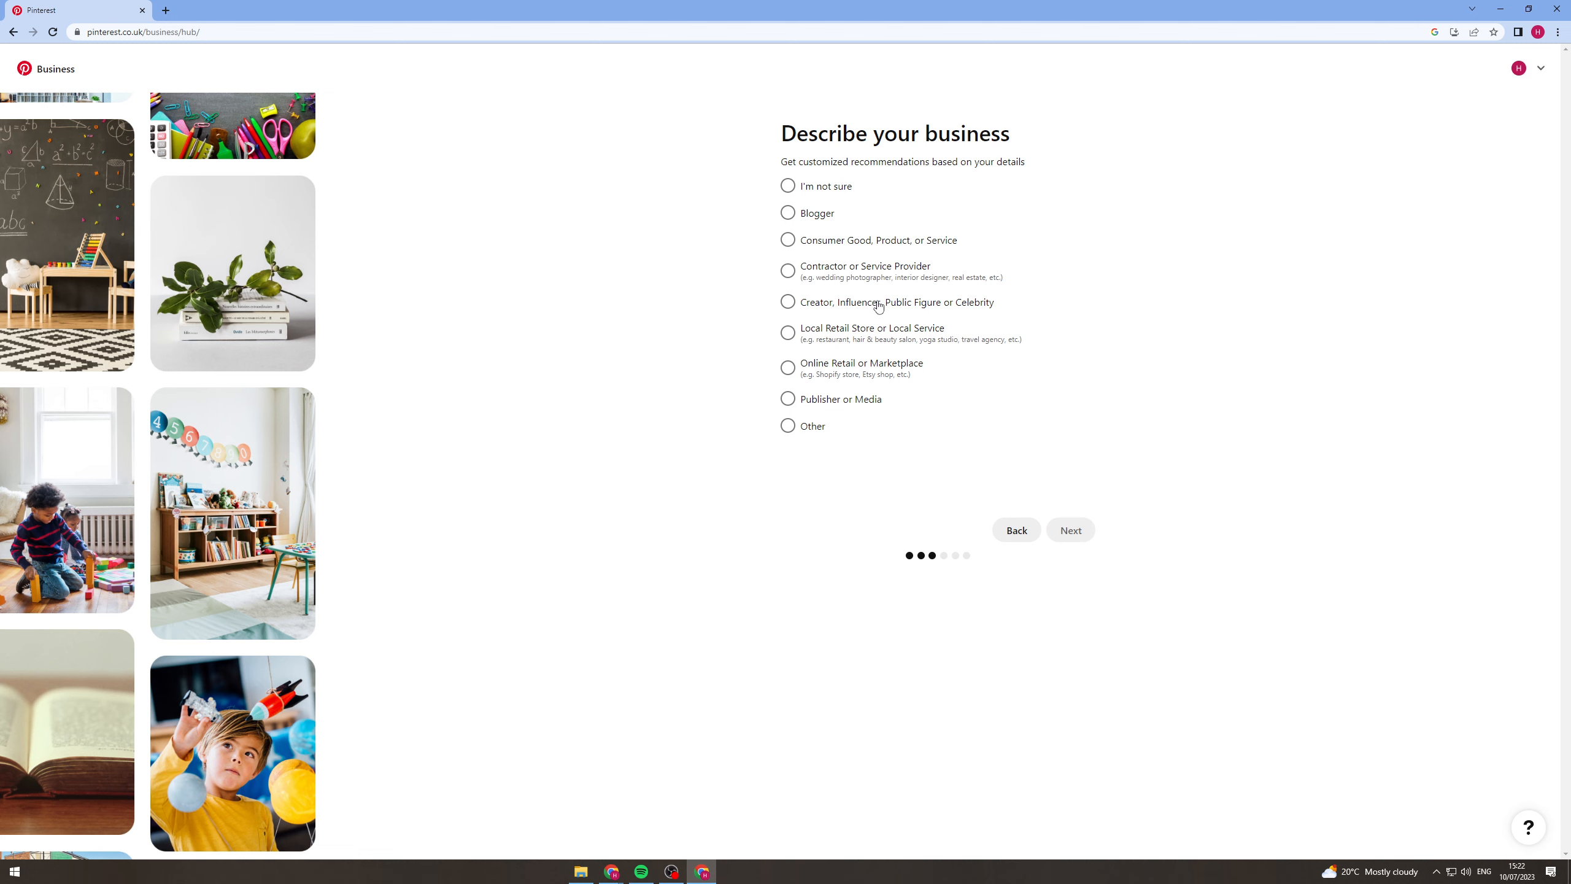
Describe the business as Creator, Influencer, Public Figure or Celebrity, finish onboarding and dismiss the start suggestions and notification request.
{"action": "left_click", "coordinate": [898, 306]}
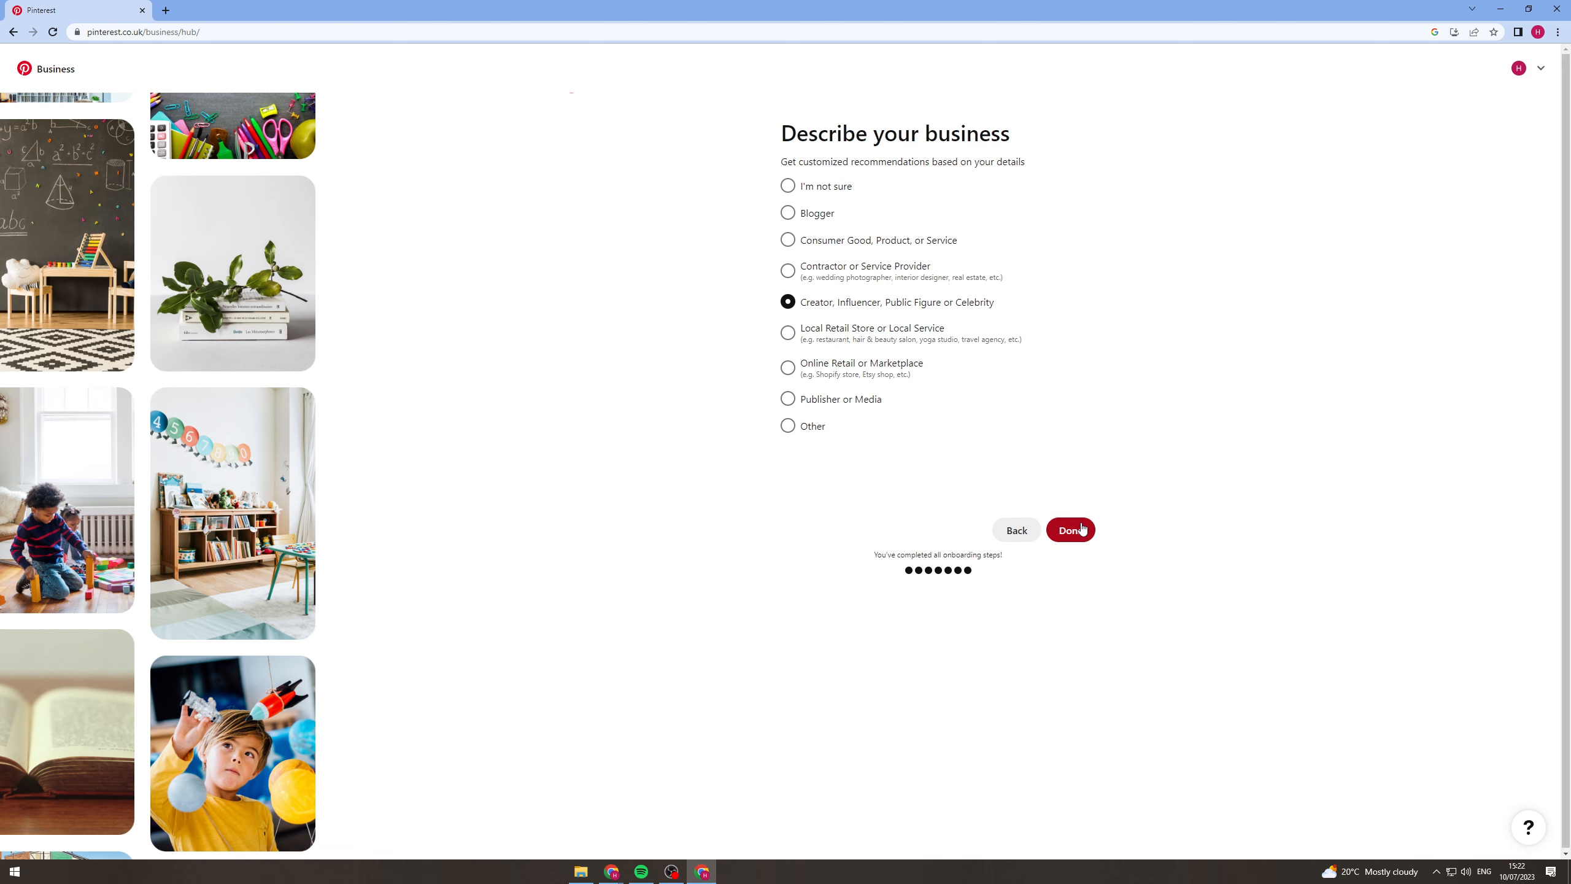
{"action": "left_click", "coordinate": [1086, 529]}
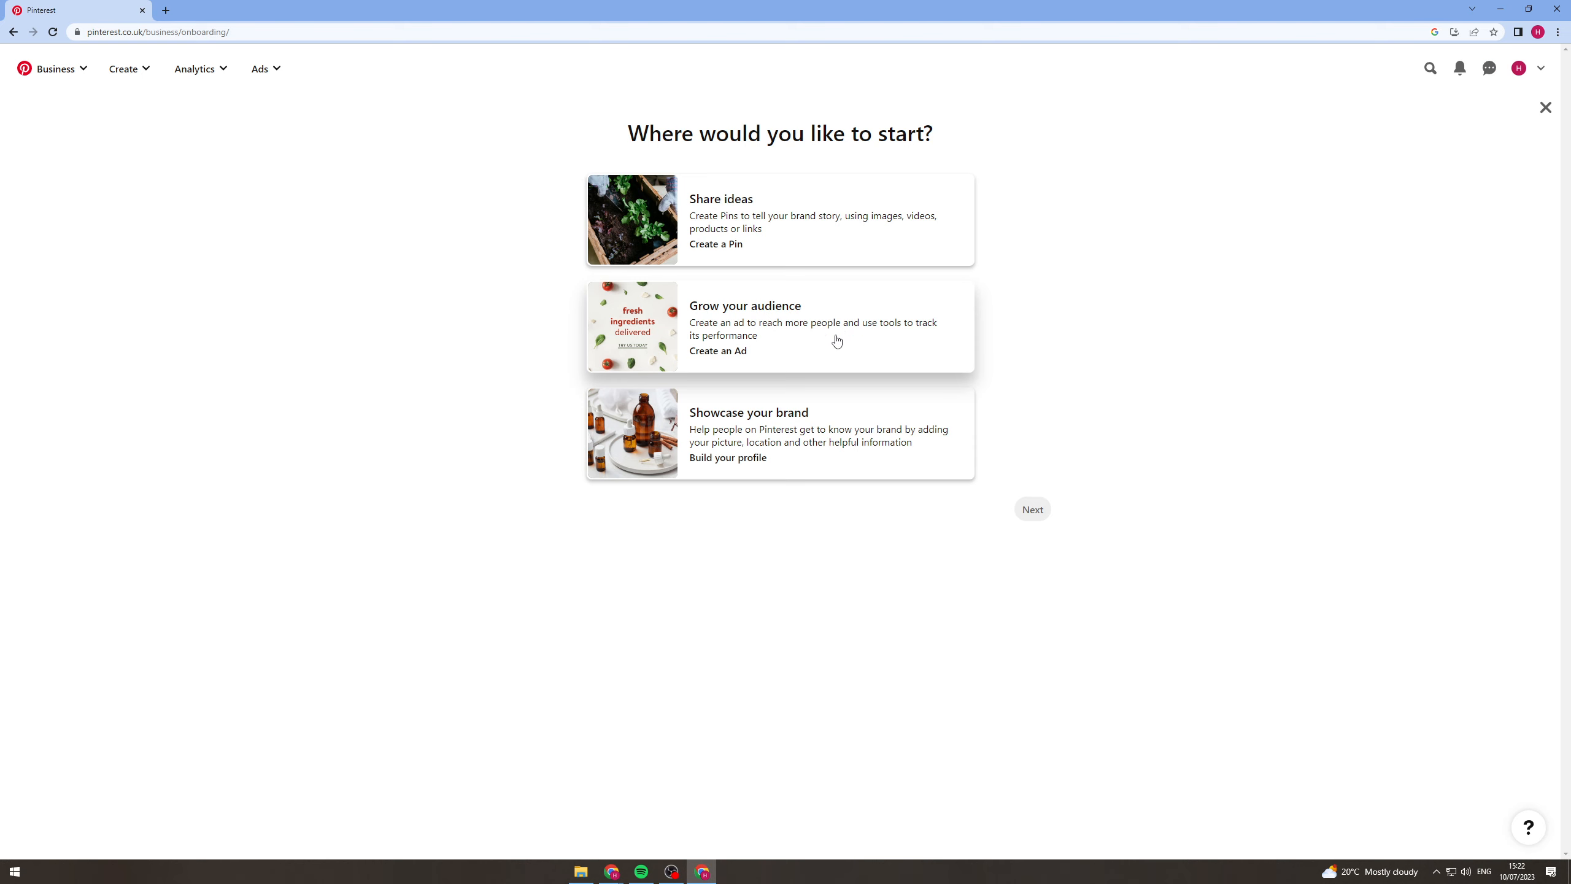
{"action": "left_click", "coordinate": [1546, 107]}
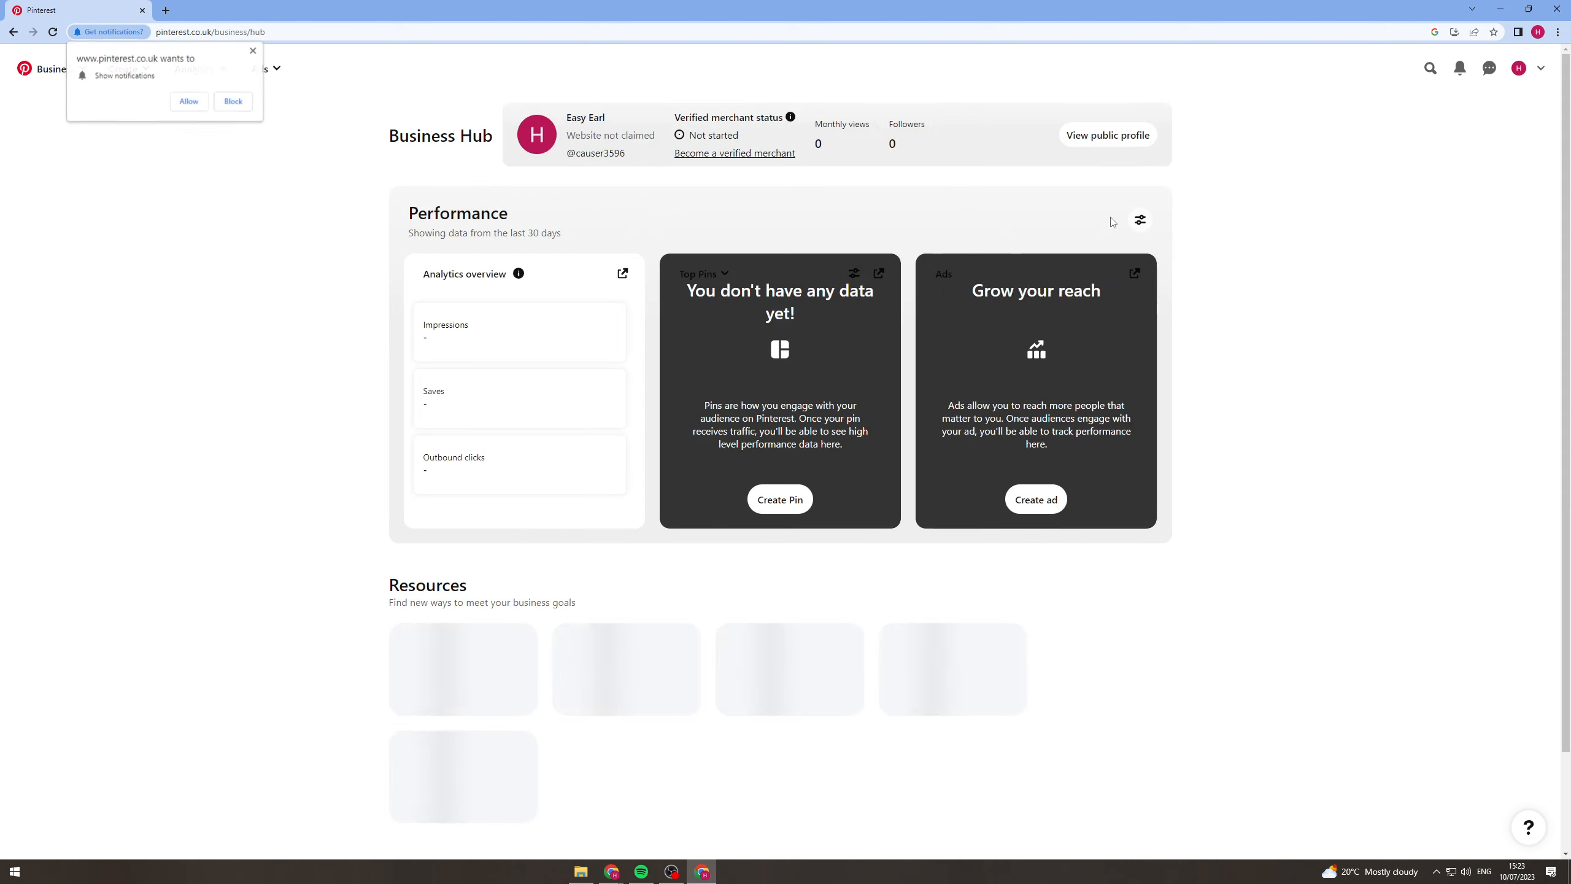
{"action": "left_click", "coordinate": [254, 50]}
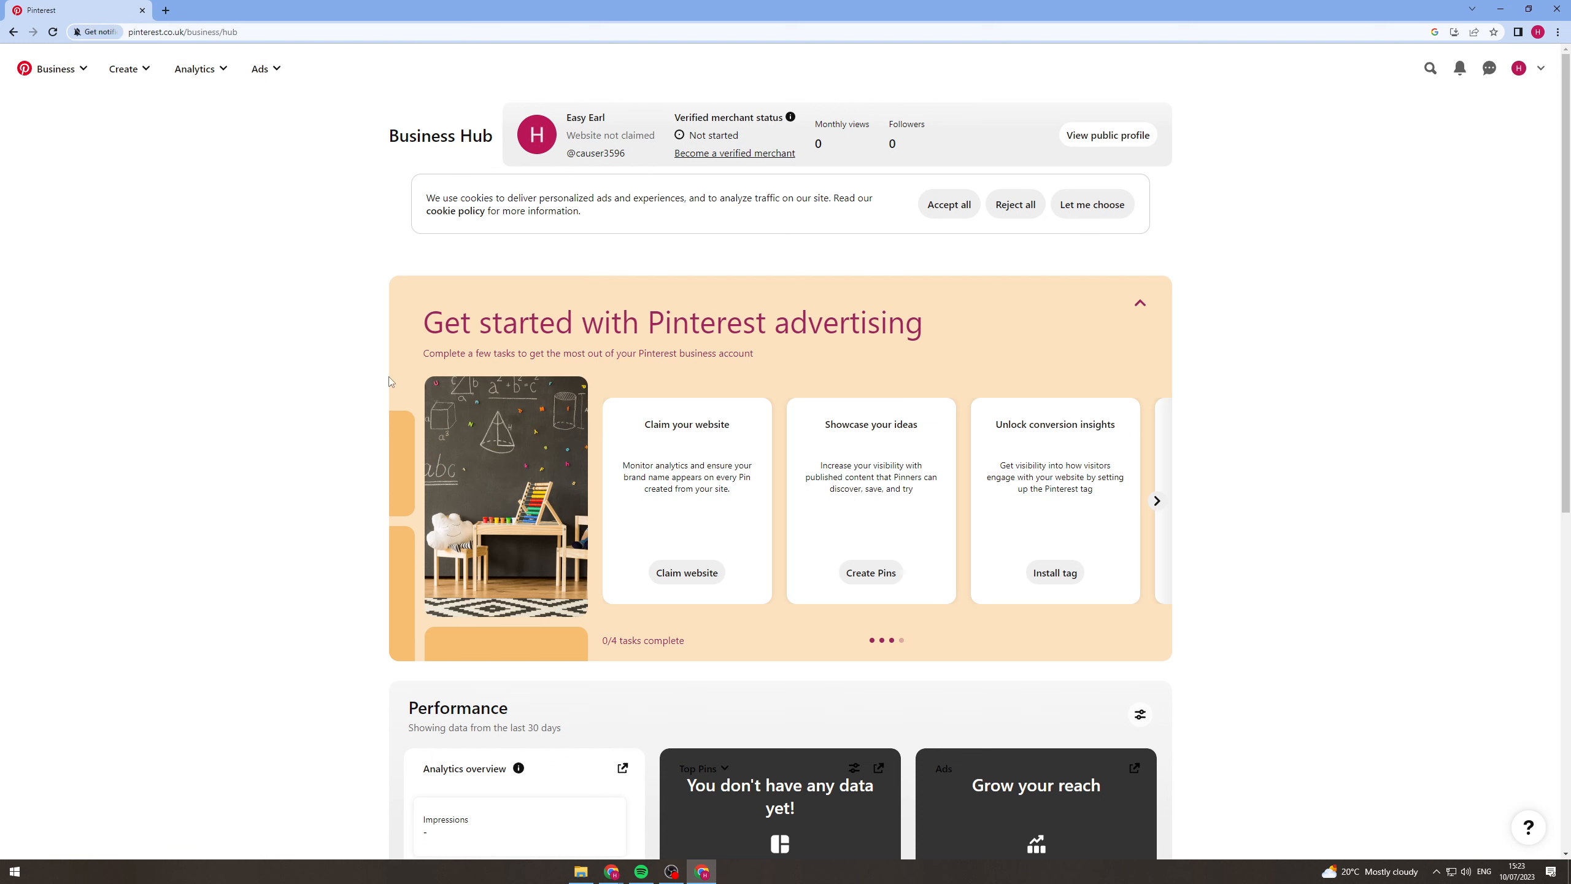
Start a new regular Pin from the Business Hub and add the black-and-white Manchelle image to it.
{"action": "scroll", "coordinate": [324, 457], "scroll_direction": "down", "scroll_amount": 7}
{"action": "scroll", "coordinate": [324, 457], "scroll_direction": "up", "scroll_amount": 7}
{"action": "left_click", "coordinate": [140, 79]}
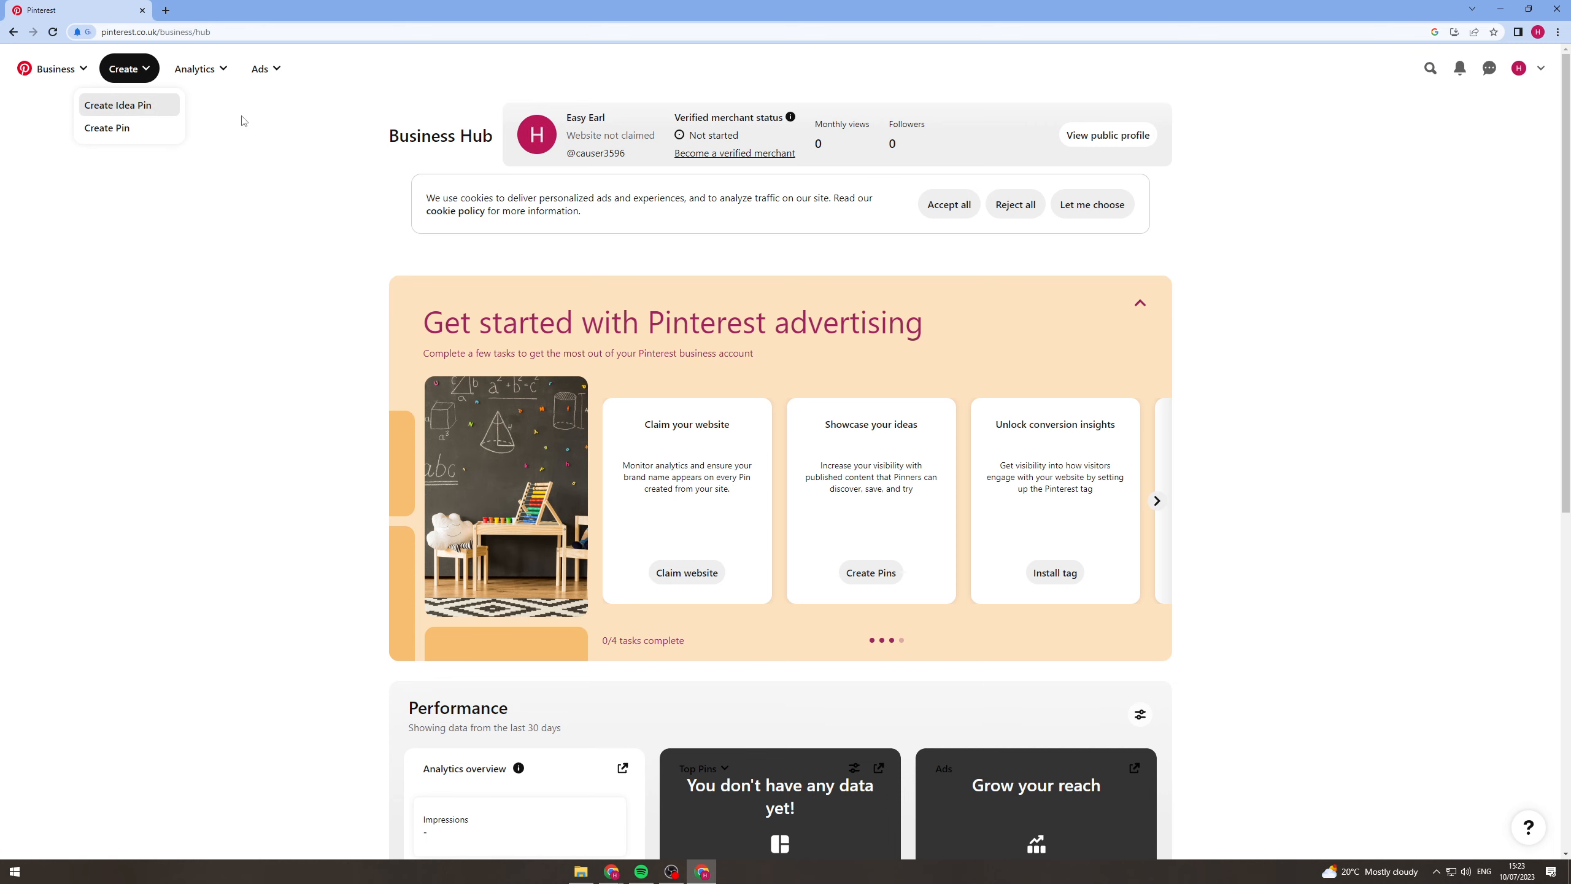
{"action": "left_click", "coordinate": [253, 52]}
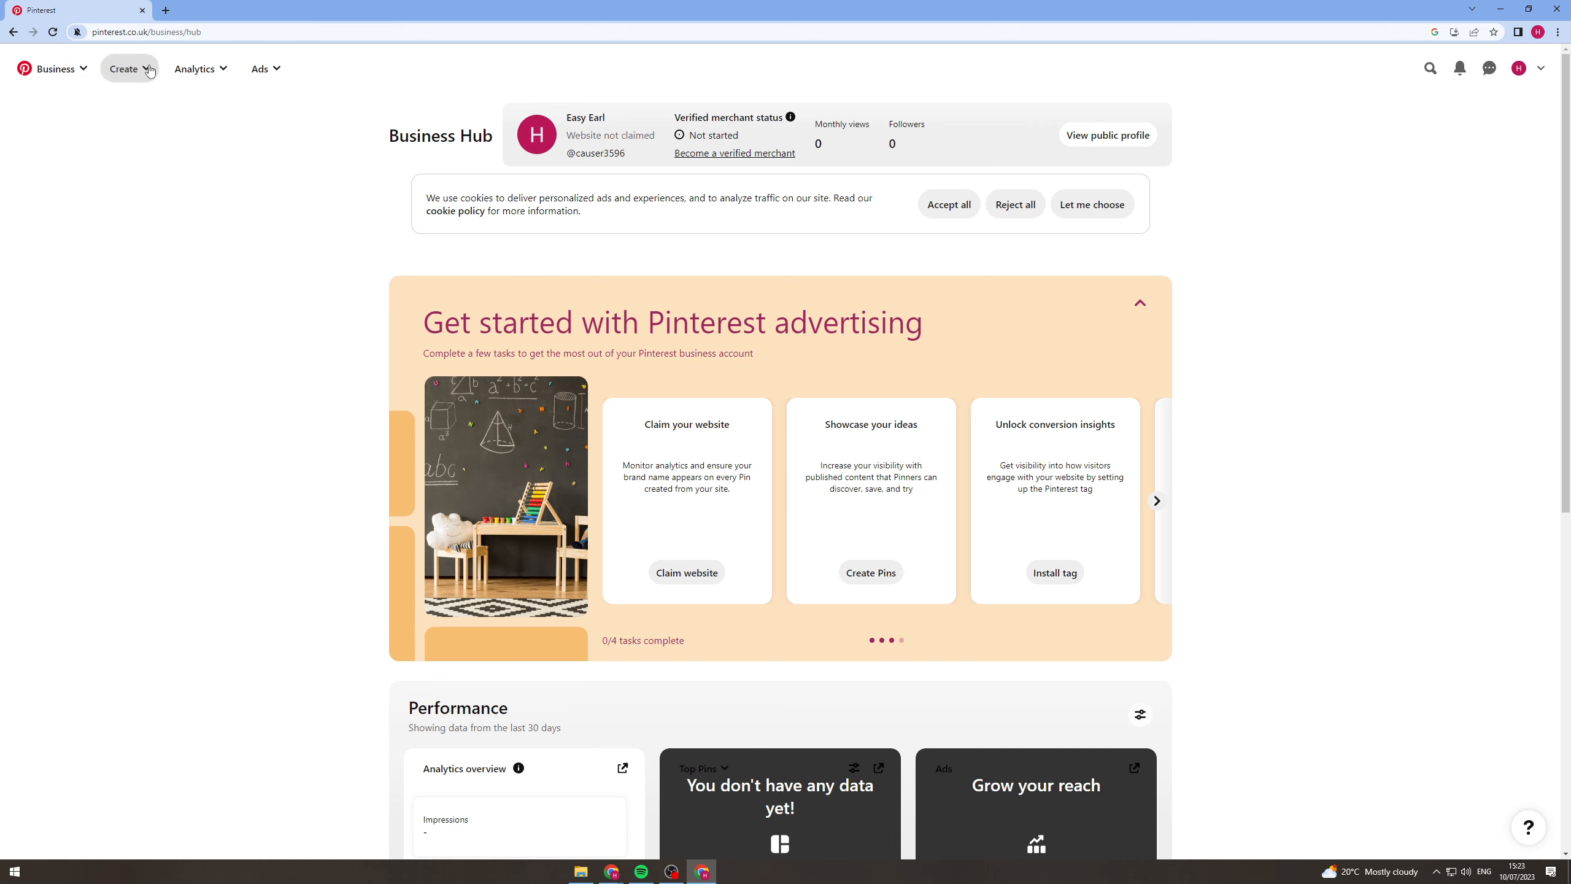
{"action": "left_click", "coordinate": [128, 69]}
{"action": "left_click", "coordinate": [134, 129]}
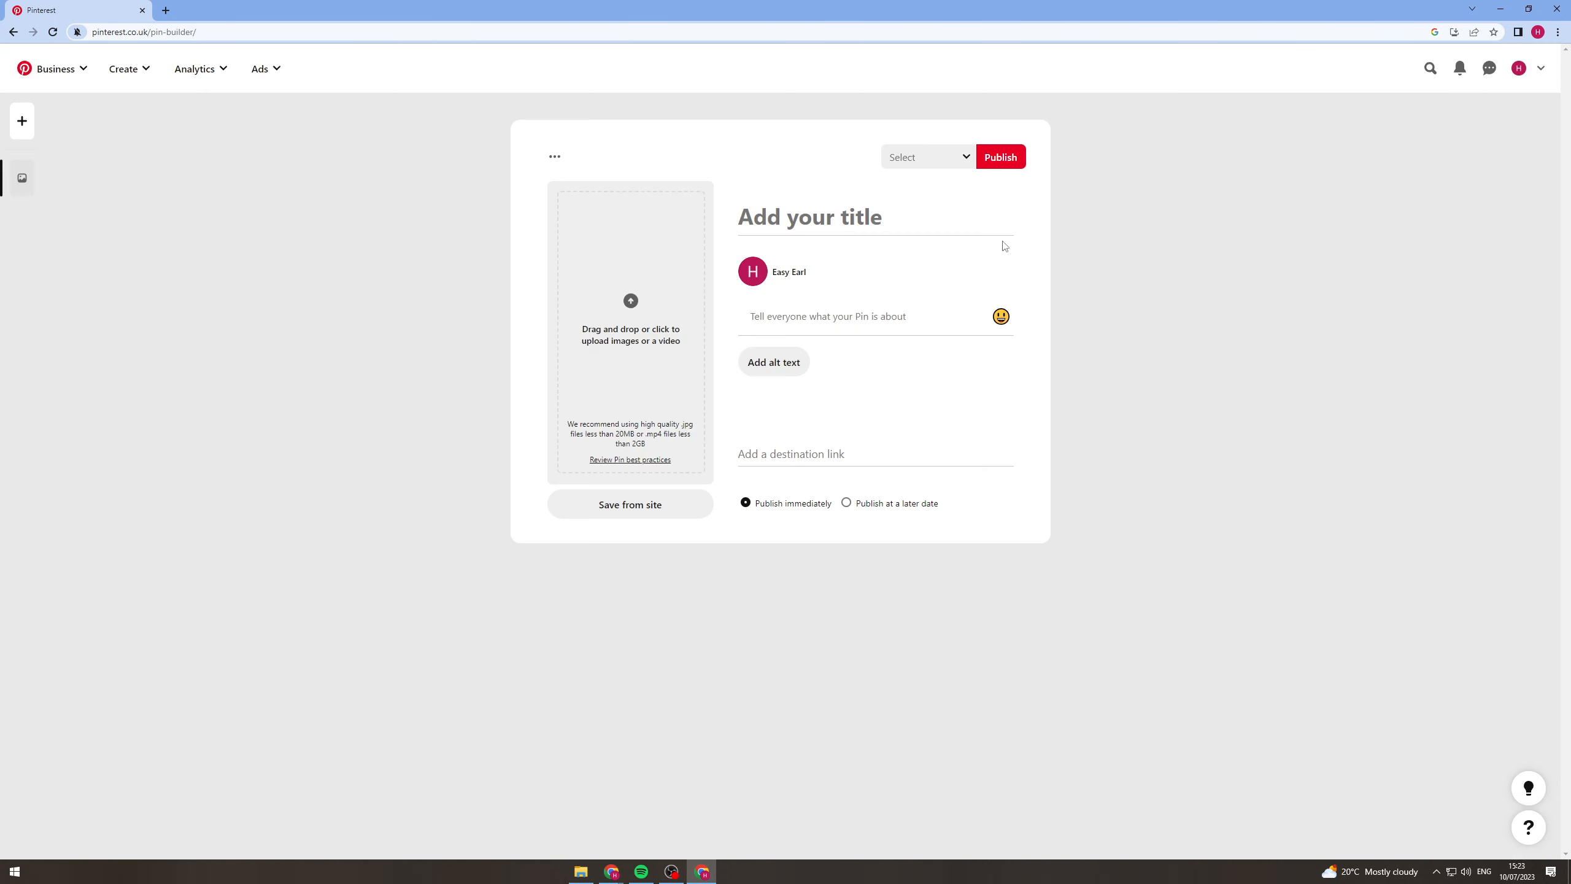
{"action": "left_click", "coordinate": [784, 228]}
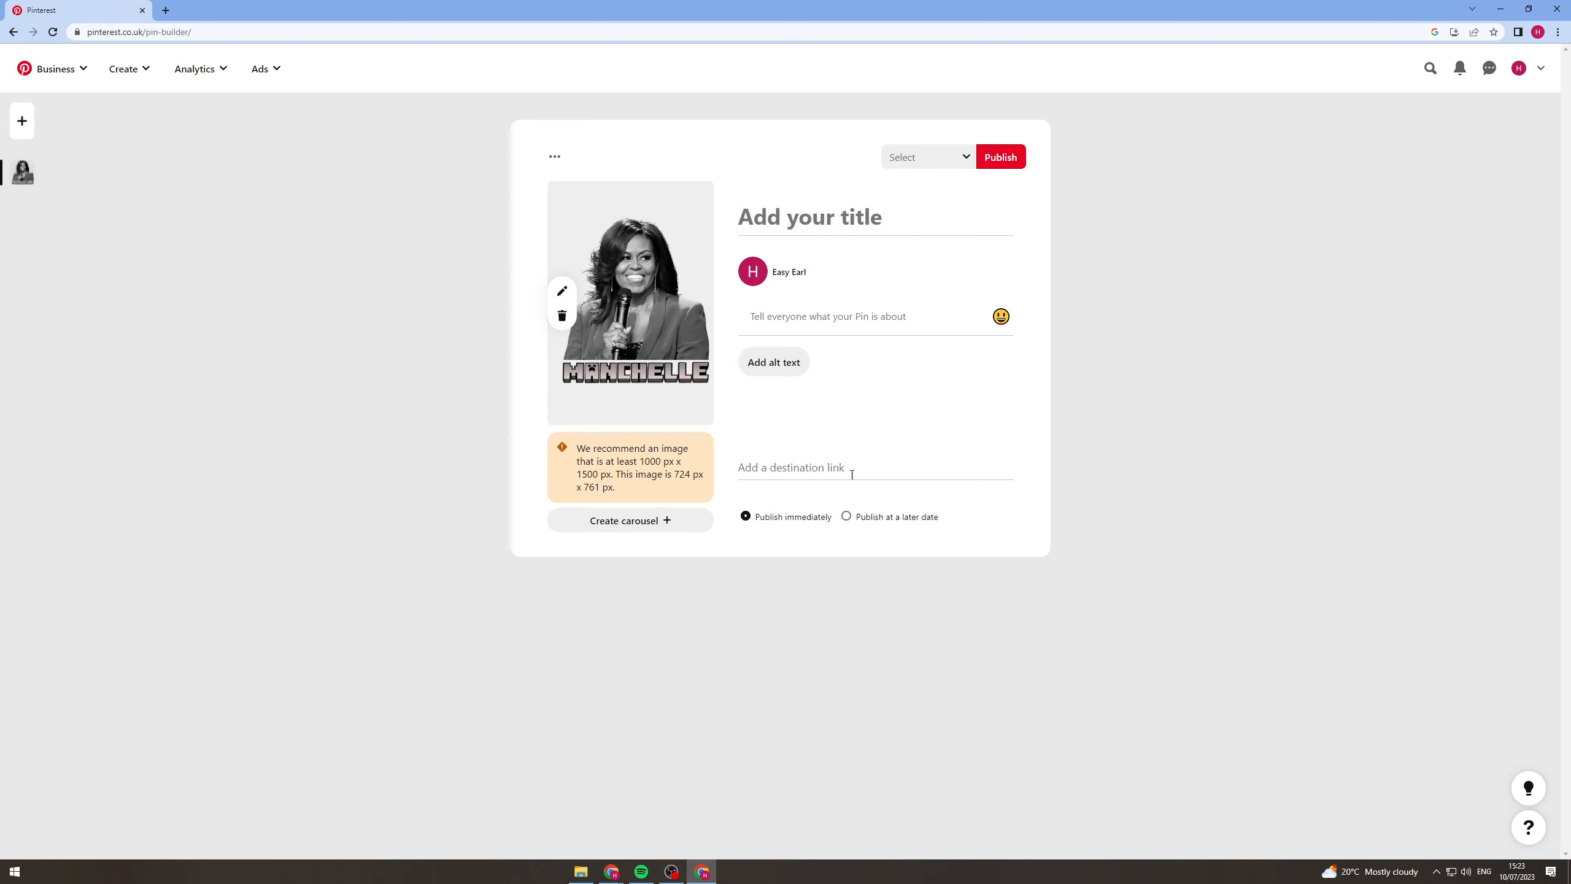
{"action": "left_click_drag", "start_coordinate": [611, 452], "coordinate": [591, 486]}
{"action": "left_click", "coordinate": [668, 470]}
Title the Pin "Manchelle" and give it the description "Our new merch!".
{"action": "left_click", "coordinate": [808, 222]}
{"action": "type", "text": "Manchellse"}
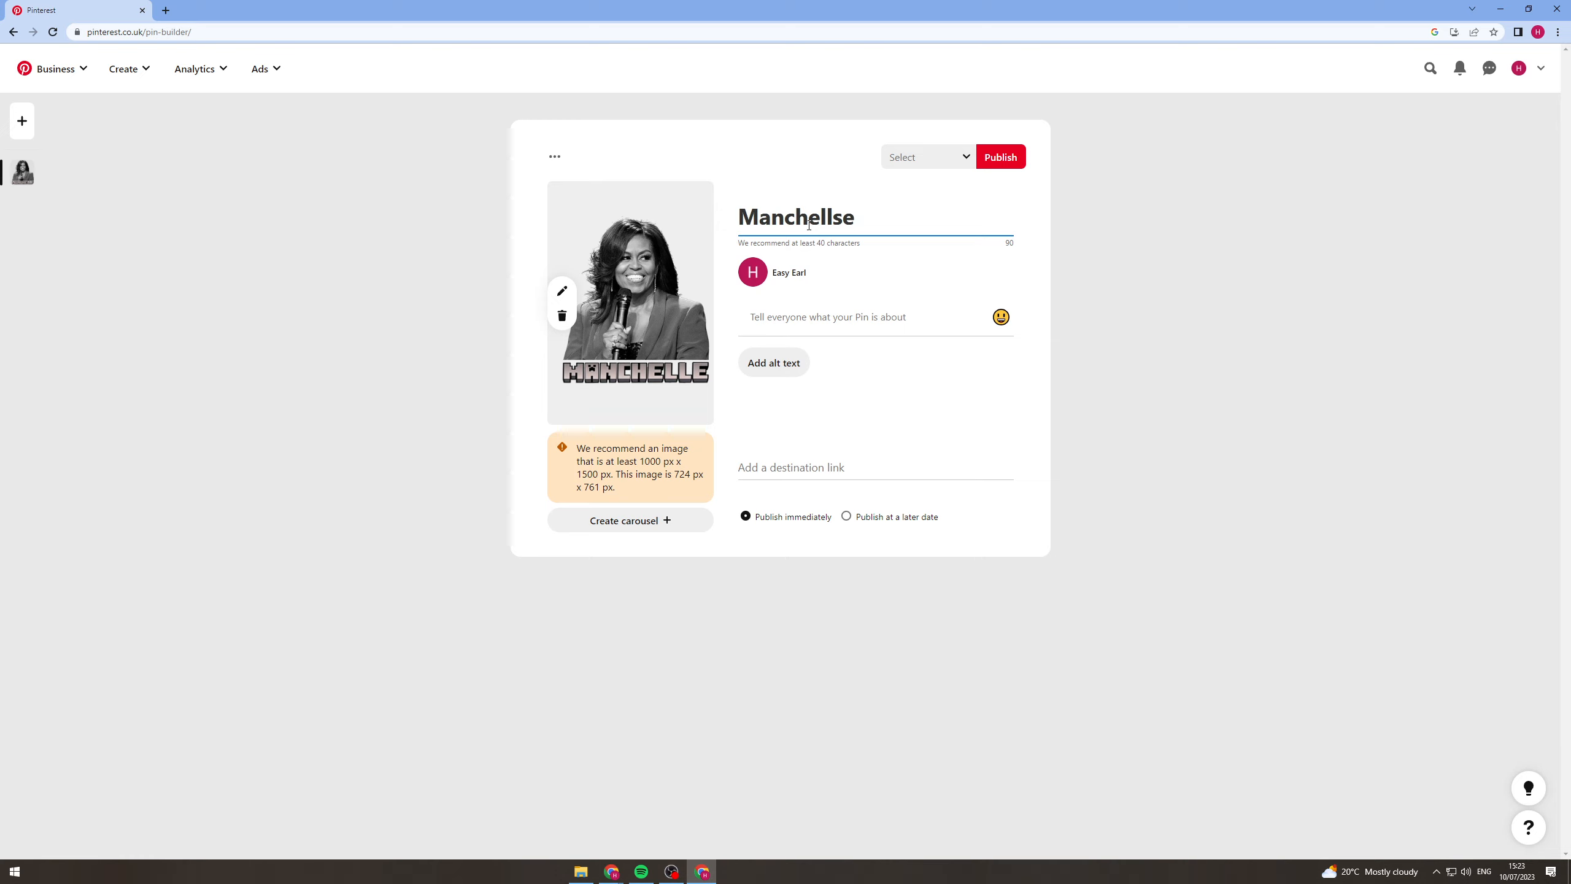
{"action": "key", "text": "BackSpace"}
{"action": "key", "text": "BackSpace"}
{"action": "type", "text": "e"}
{"action": "key", "text": "Tab"}
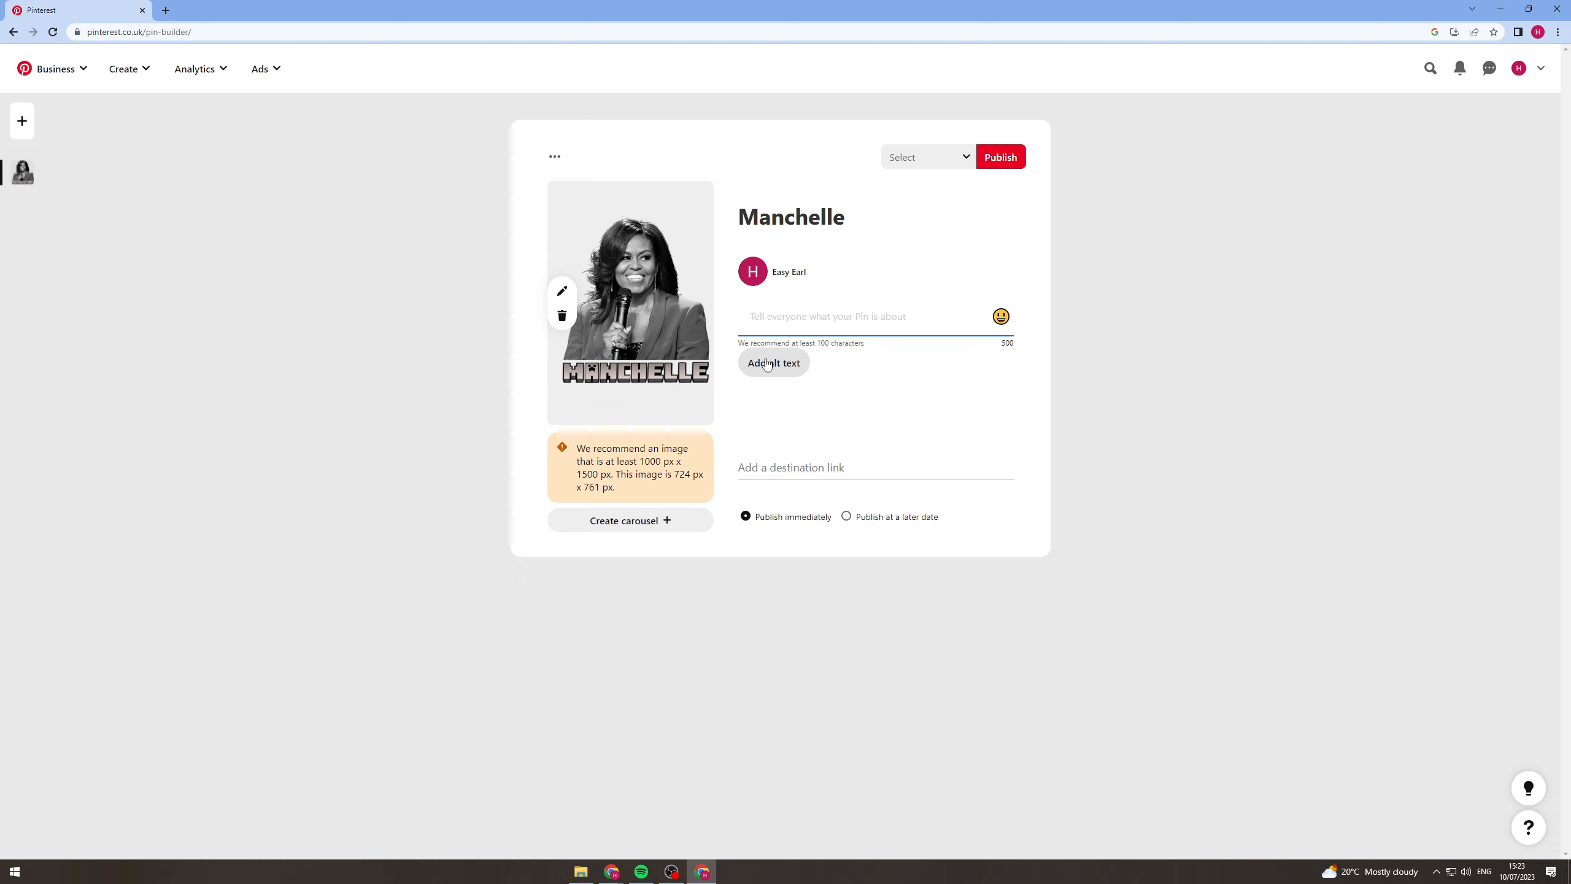
{"action": "type", "text": "Our new merch!"}
Create a non-secret board named MC for the Pin and publish the Pin to it.
{"action": "left_click", "coordinate": [960, 156]}
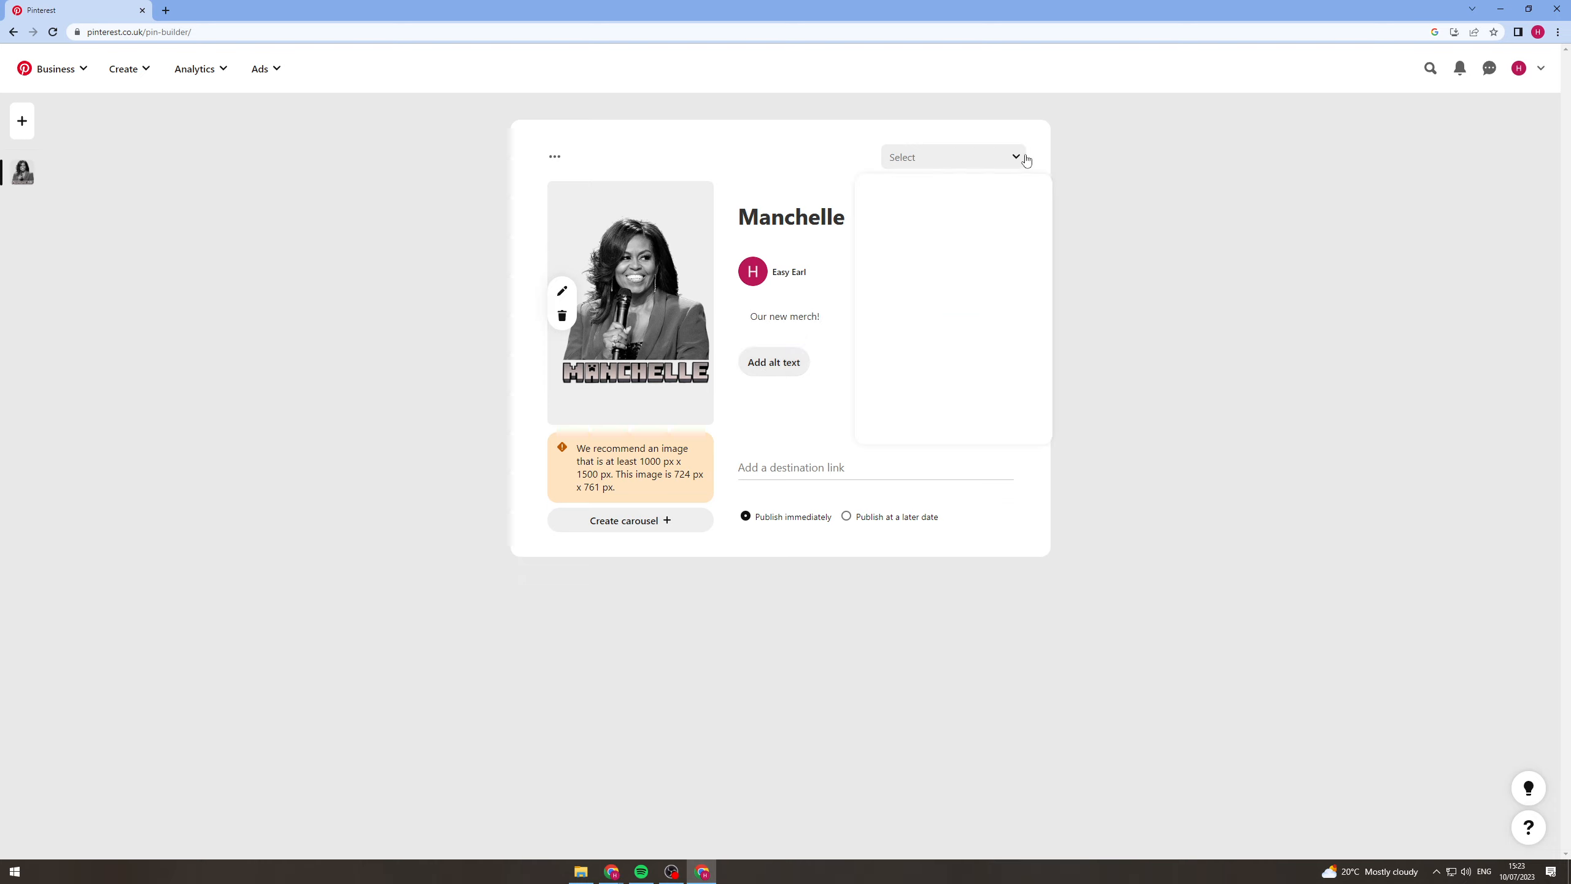
{"action": "left_click", "coordinate": [1160, 156]}
{"action": "left_click", "coordinate": [1004, 166]}
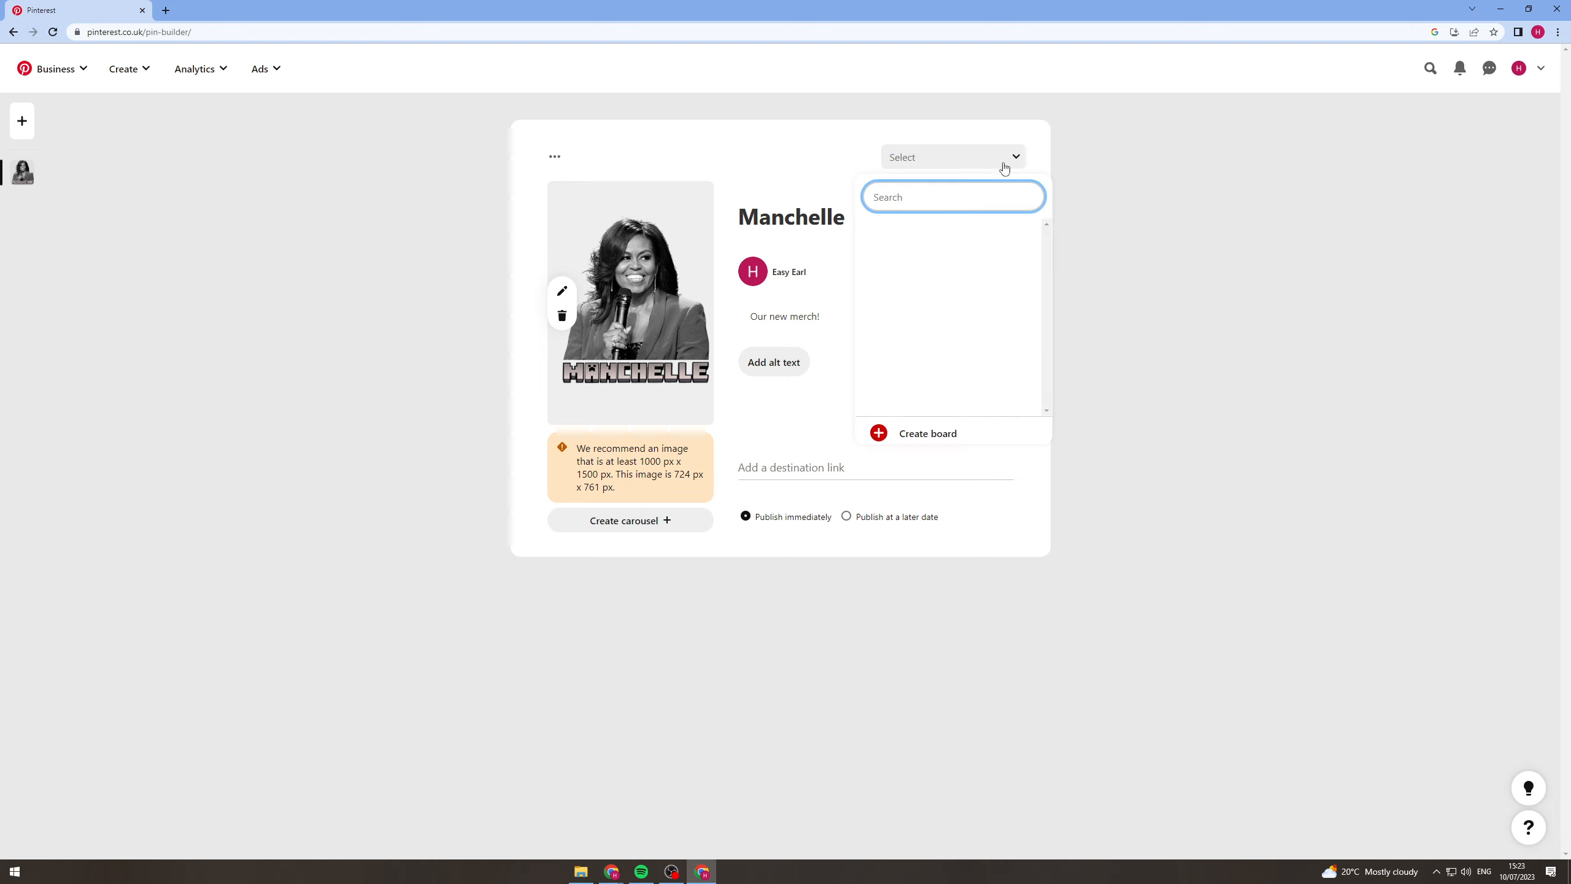
{"action": "left_click", "coordinate": [1166, 165]}
{"action": "left_click", "coordinate": [1005, 162]}
{"action": "left_click", "coordinate": [943, 433]}
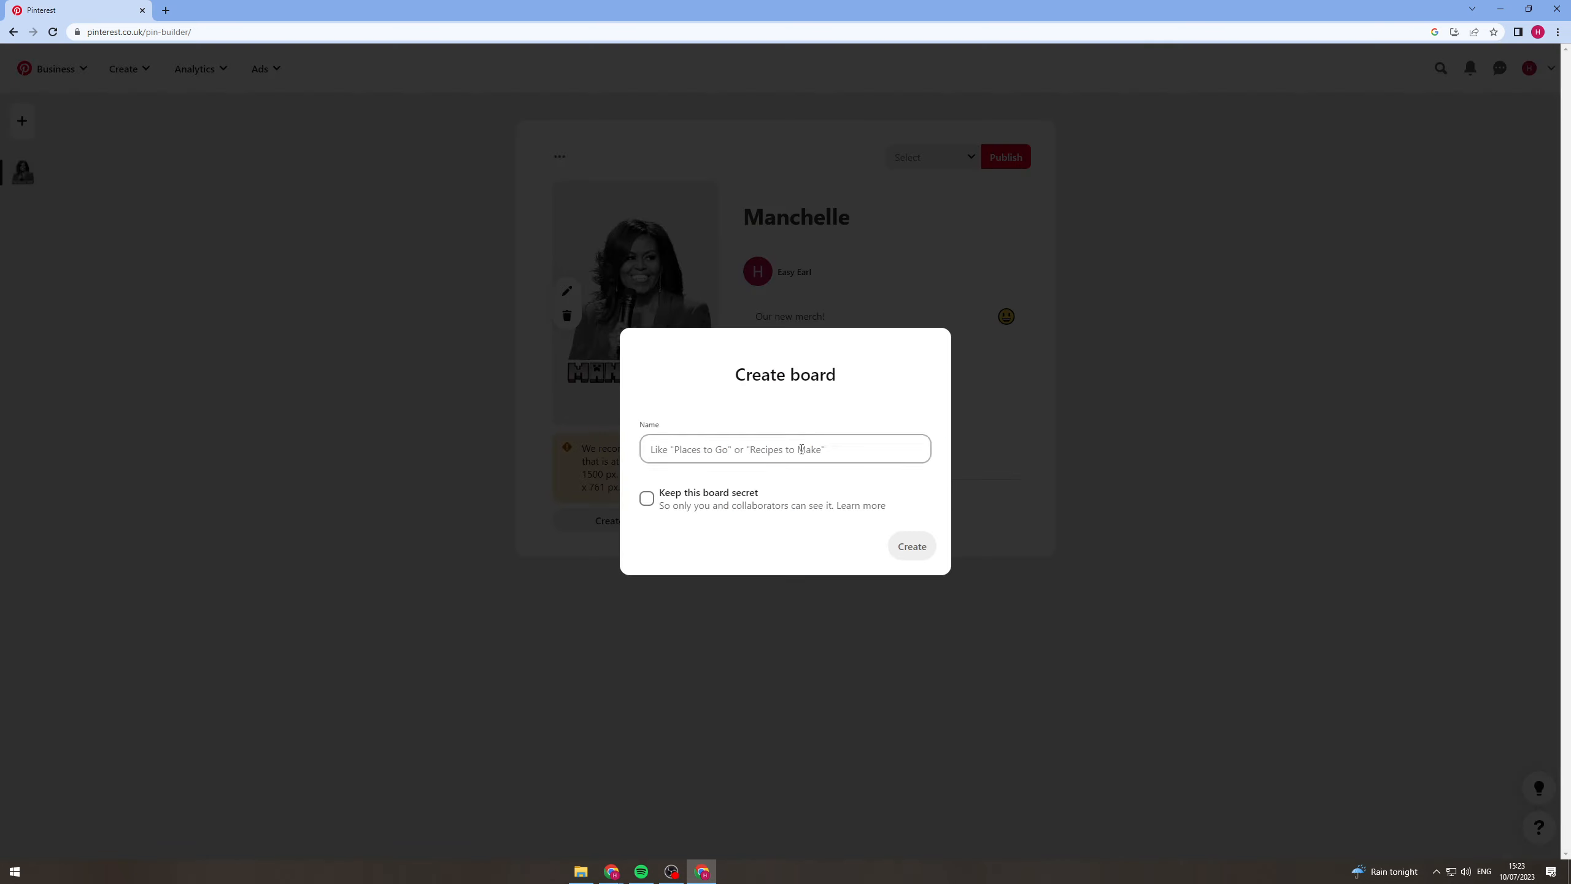
{"action": "left_click", "coordinate": [802, 451]}
{"action": "type", "text": "MC"}
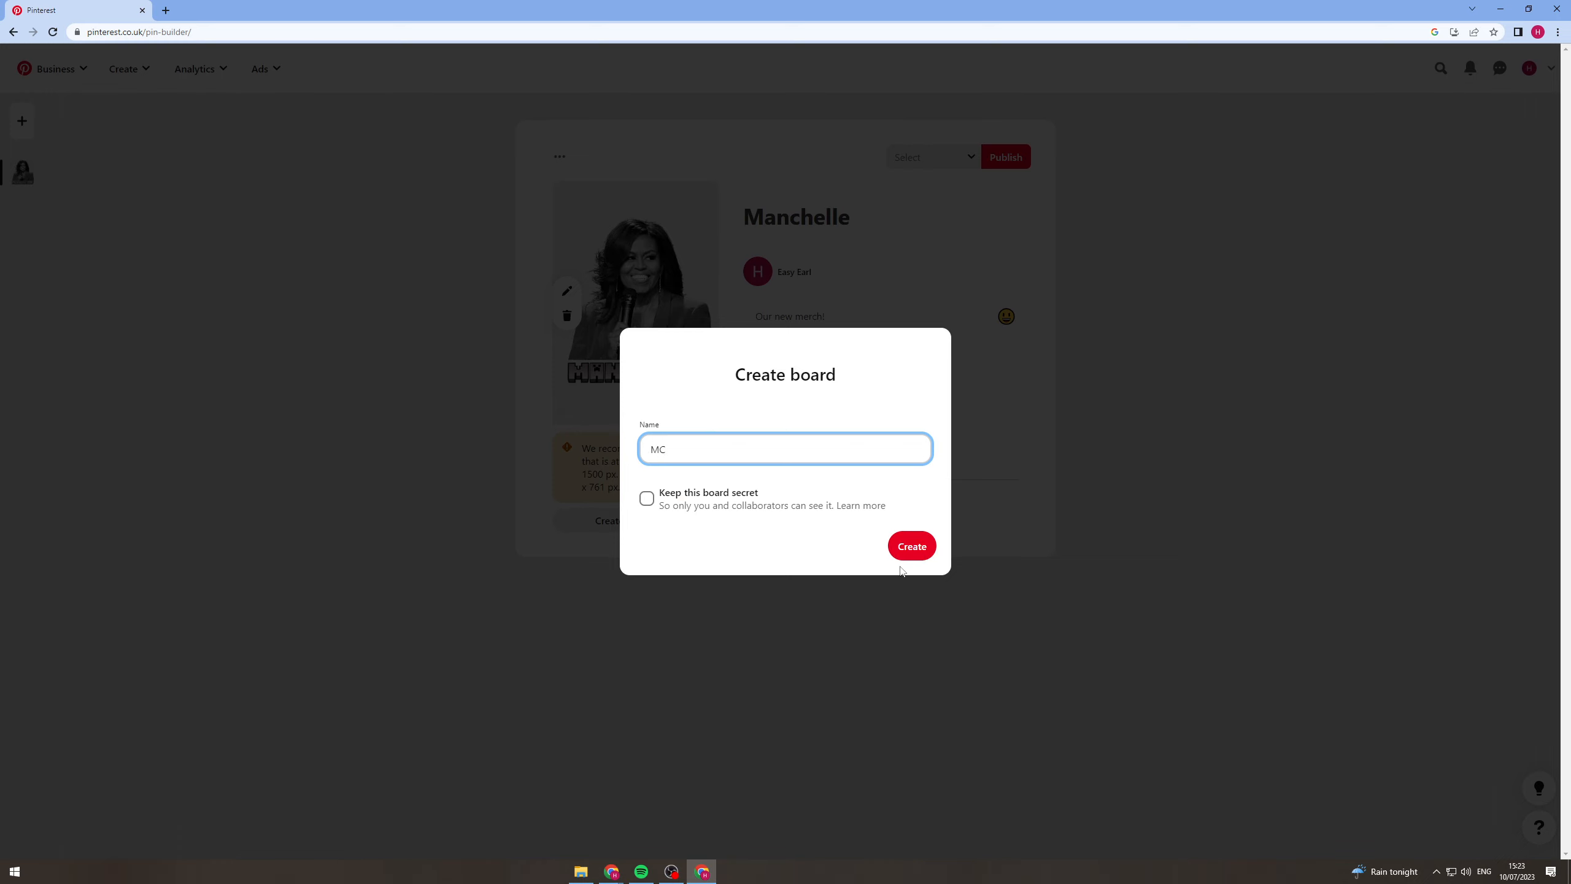
{"action": "left_click", "coordinate": [909, 549]}
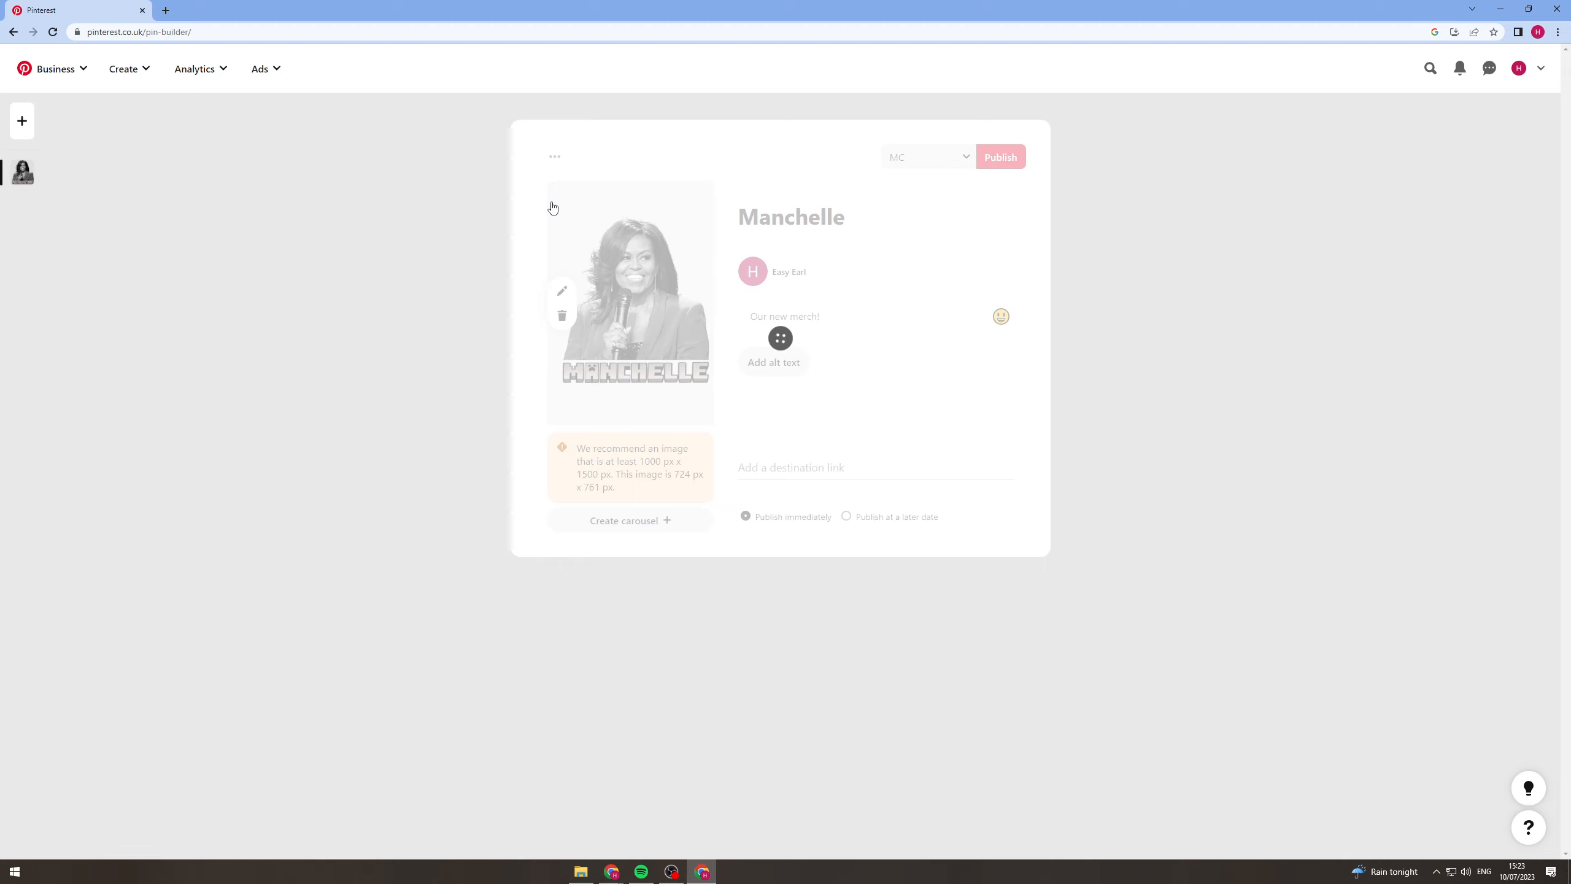
{"action": "left_click", "coordinate": [260, 69]}
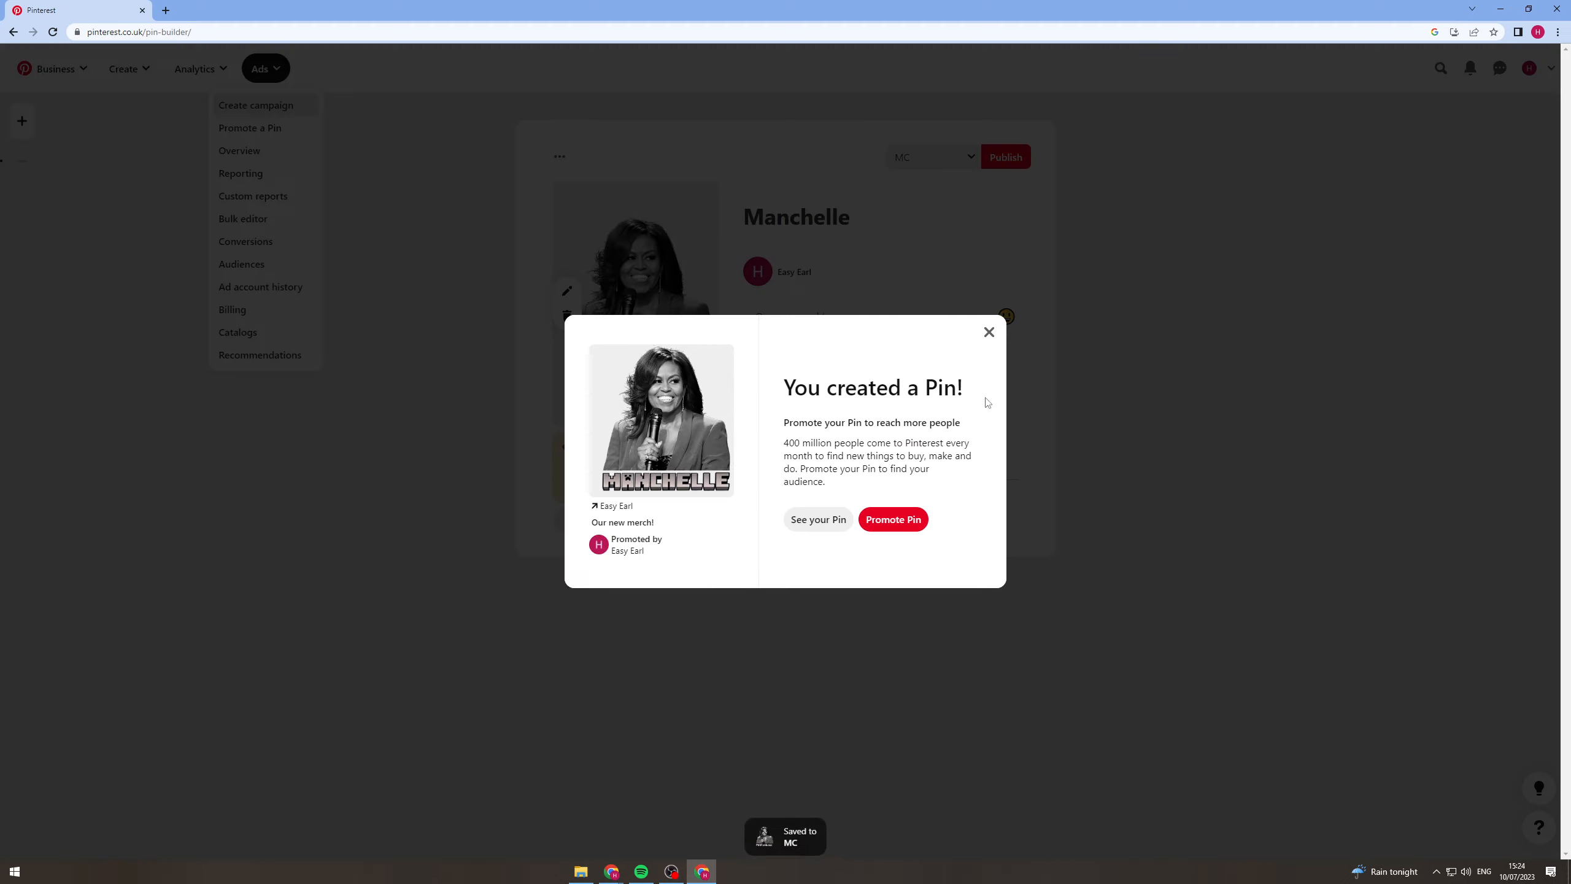
{"action": "left_click", "coordinate": [989, 331]}
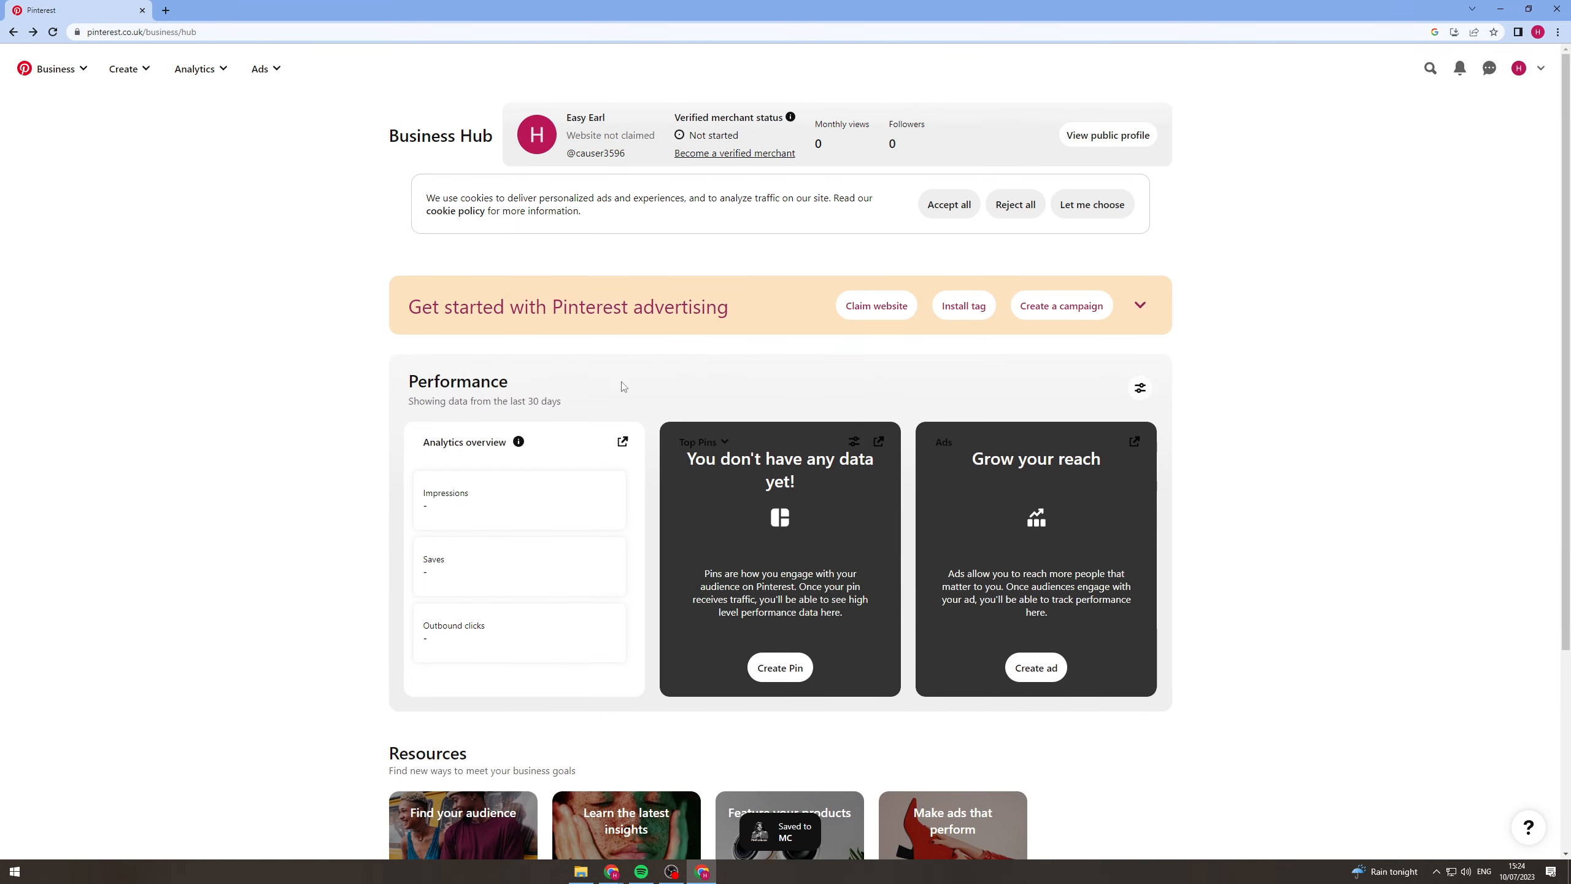
Open the Ads Manager, set the billing location to United Kingdom (British Pounds) and accept the Advertising Agreement.
{"action": "scroll", "coordinate": [612, 388], "scroll_direction": "down", "scroll_amount": 5}
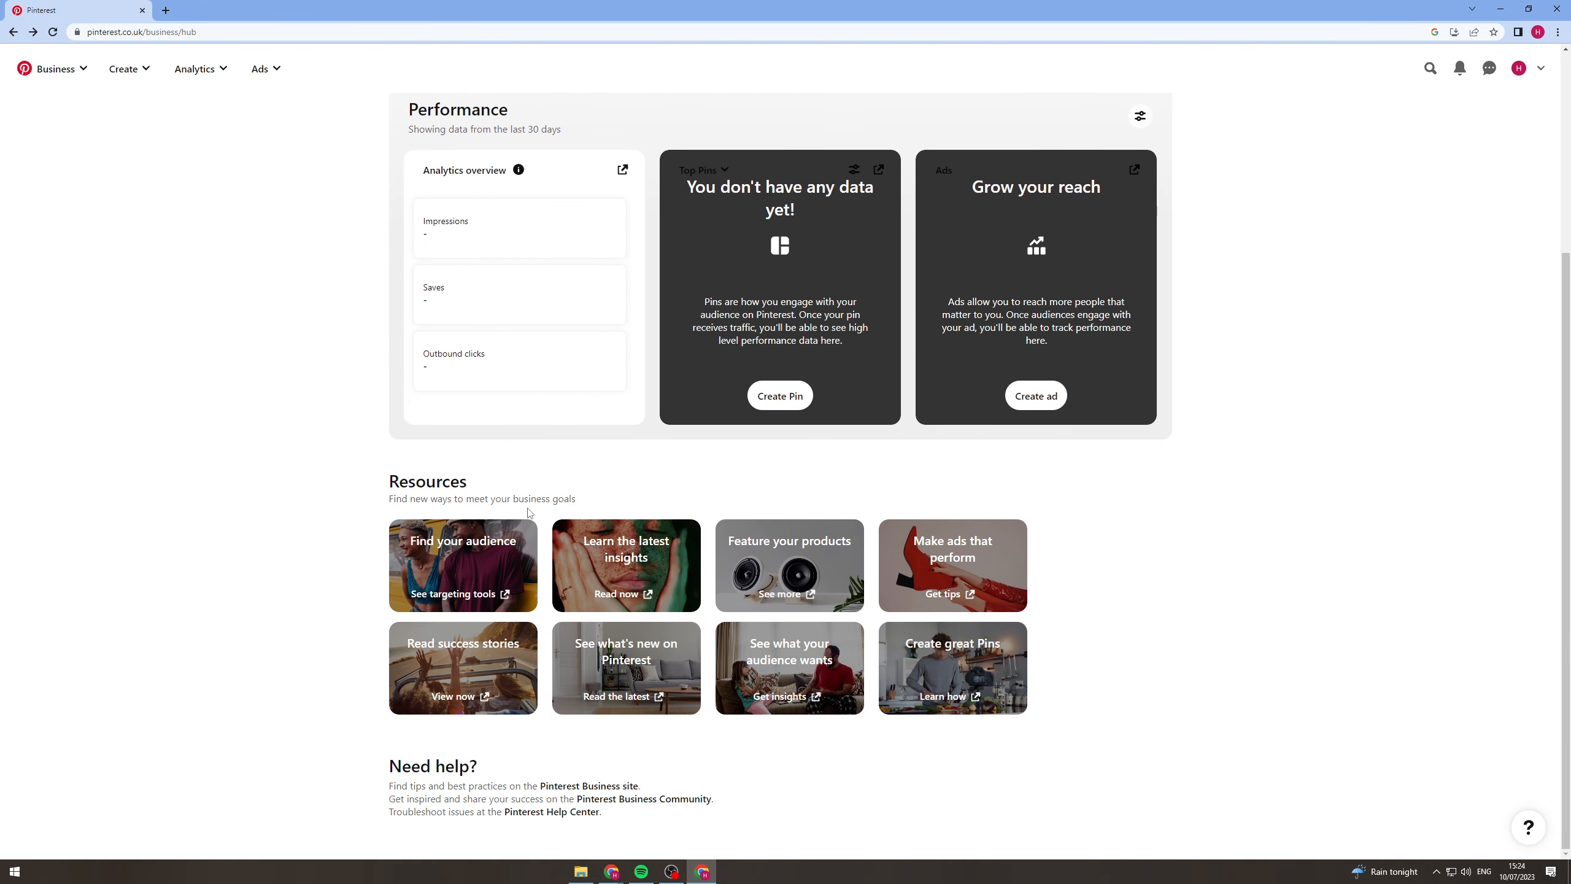
{"action": "scroll", "coordinate": [522, 500], "scroll_direction": "up", "scroll_amount": 5}
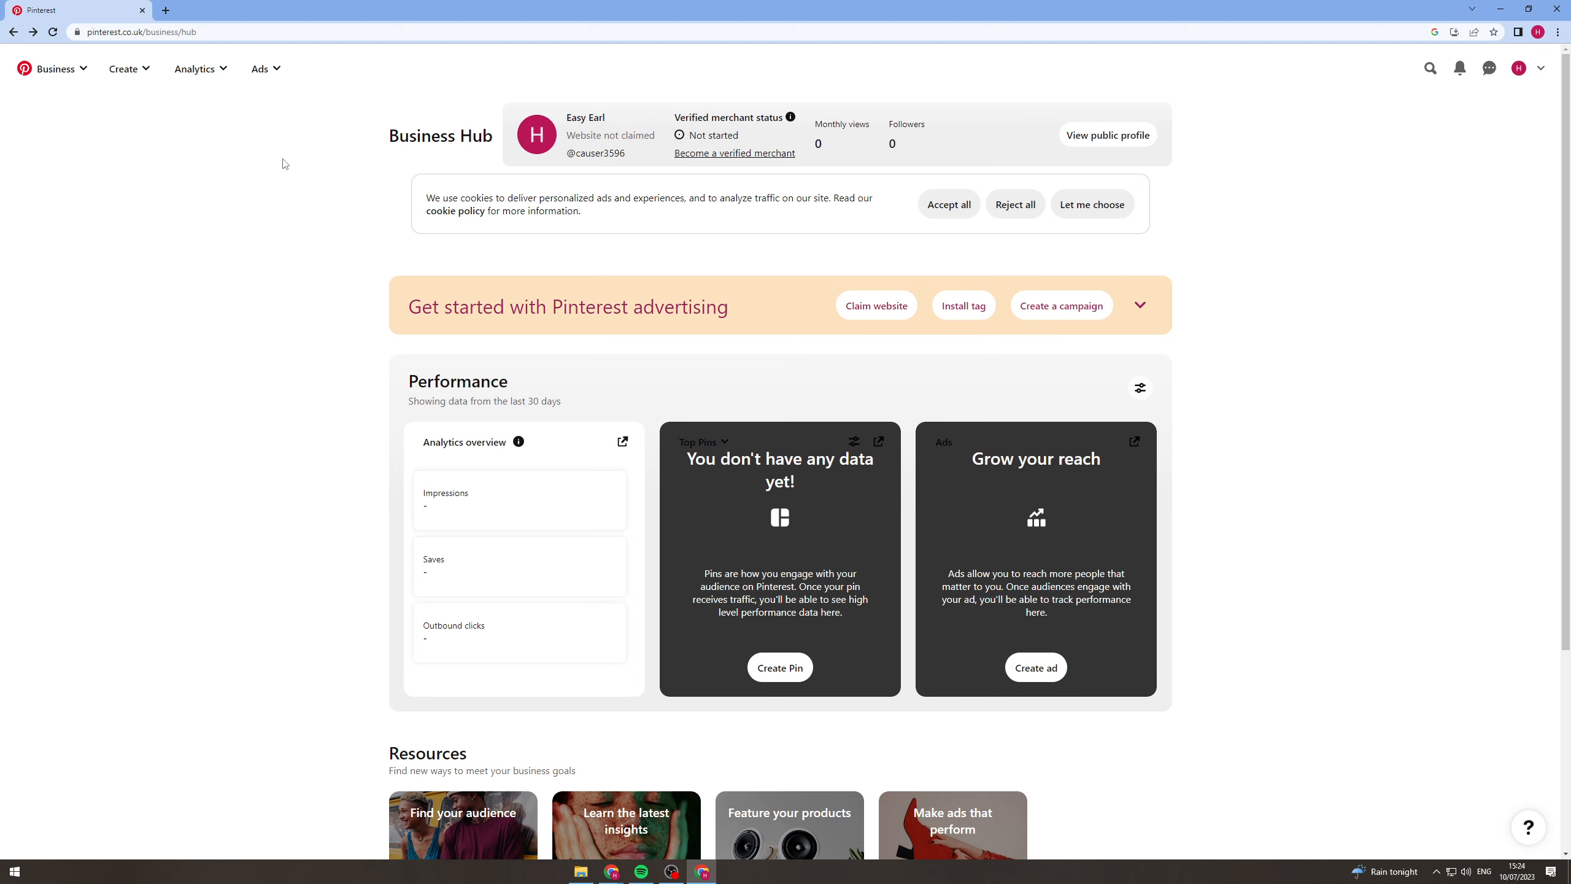
{"action": "left_click", "coordinate": [273, 69]}
{"action": "left_click", "coordinate": [283, 127]}
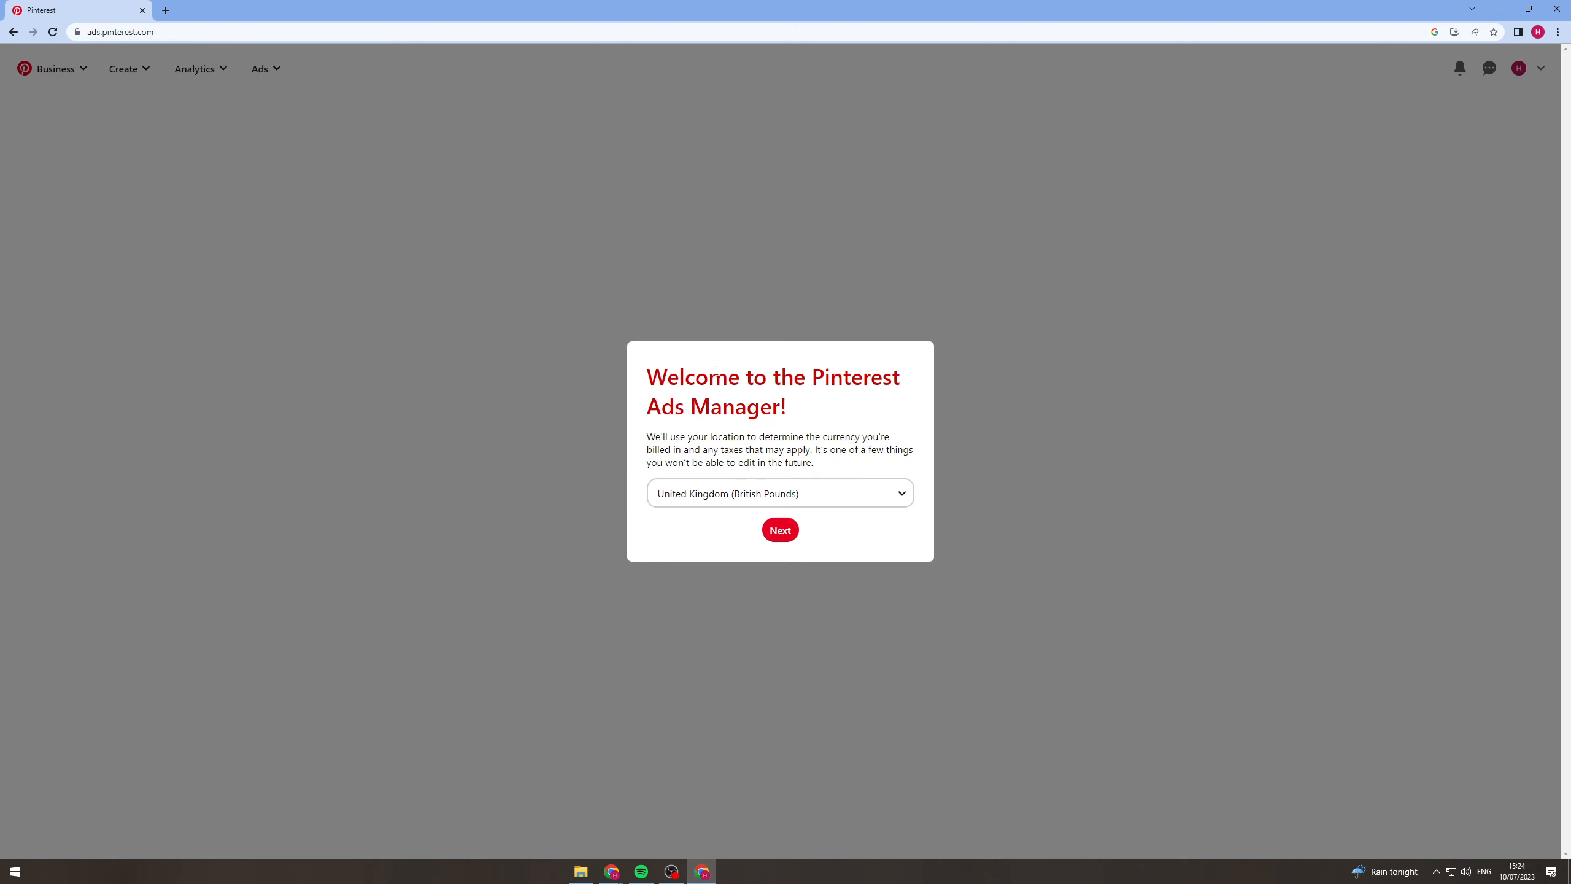
{"action": "left_click", "coordinate": [779, 529]}
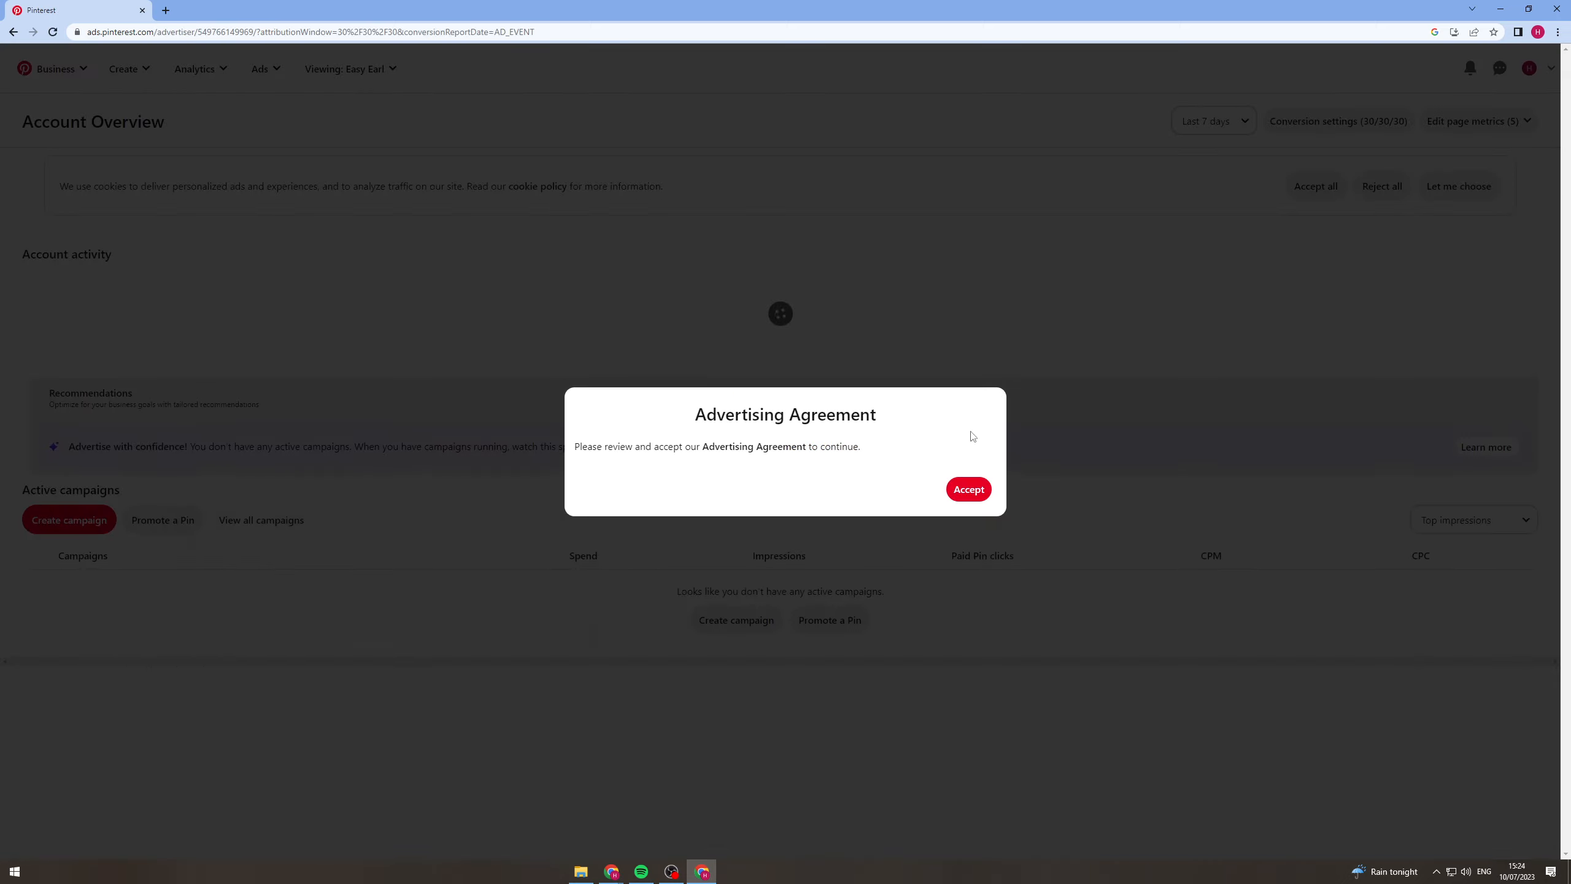
{"action": "left_click", "coordinate": [968, 491]}
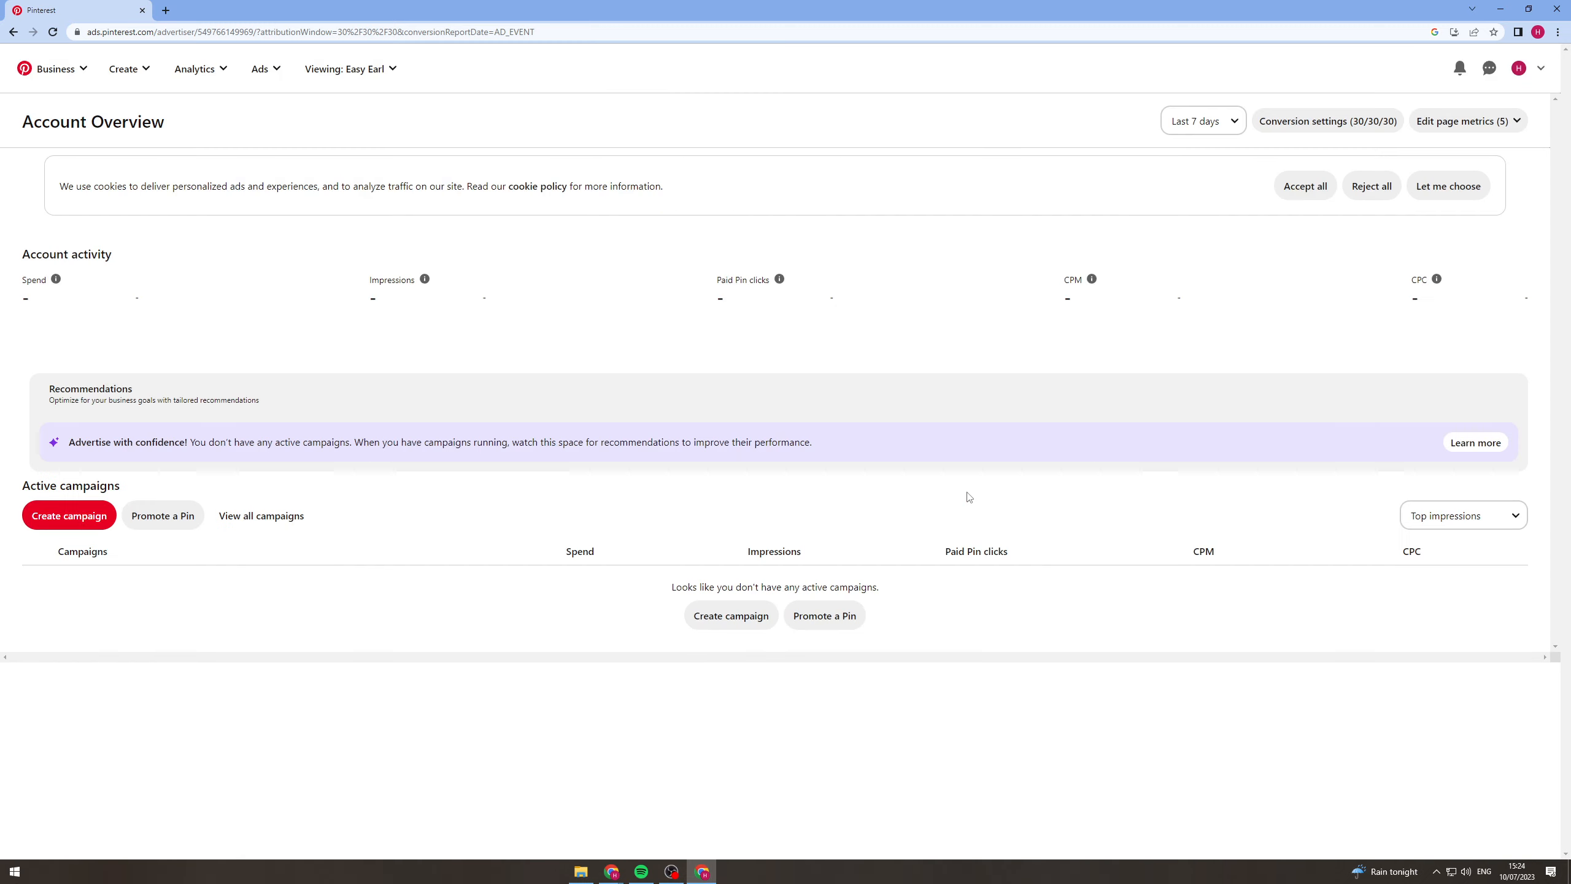
Start a new ad campaign in Manual Campaign mode.
{"action": "left_click", "coordinate": [91, 515]}
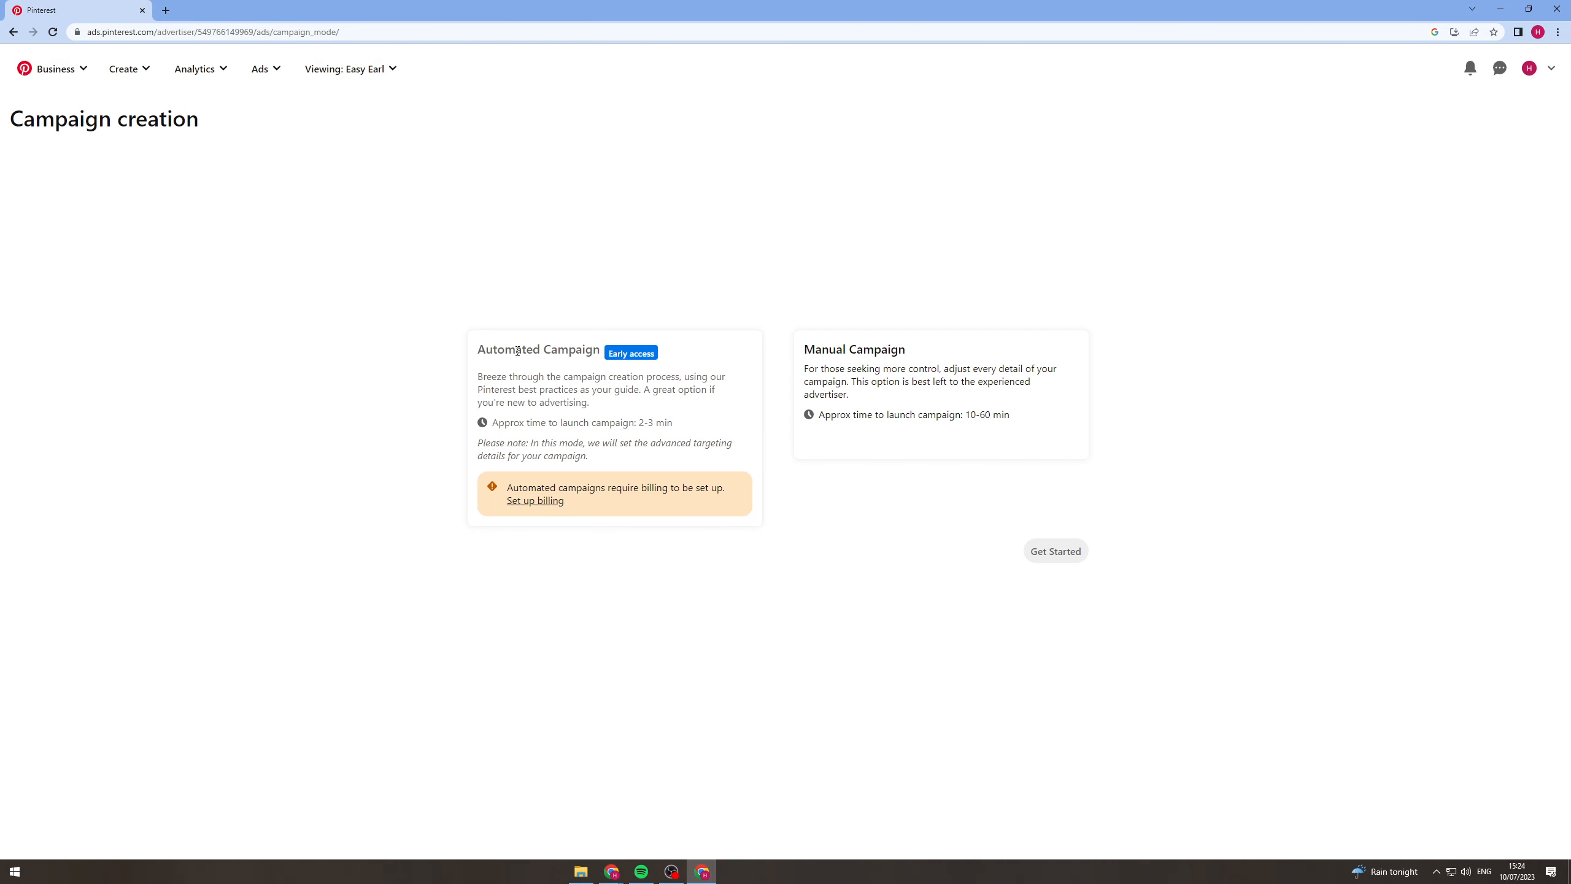
{"action": "left_click_drag", "start_coordinate": [518, 351], "coordinate": [679, 347]}
{"action": "left_click", "coordinate": [893, 349]}
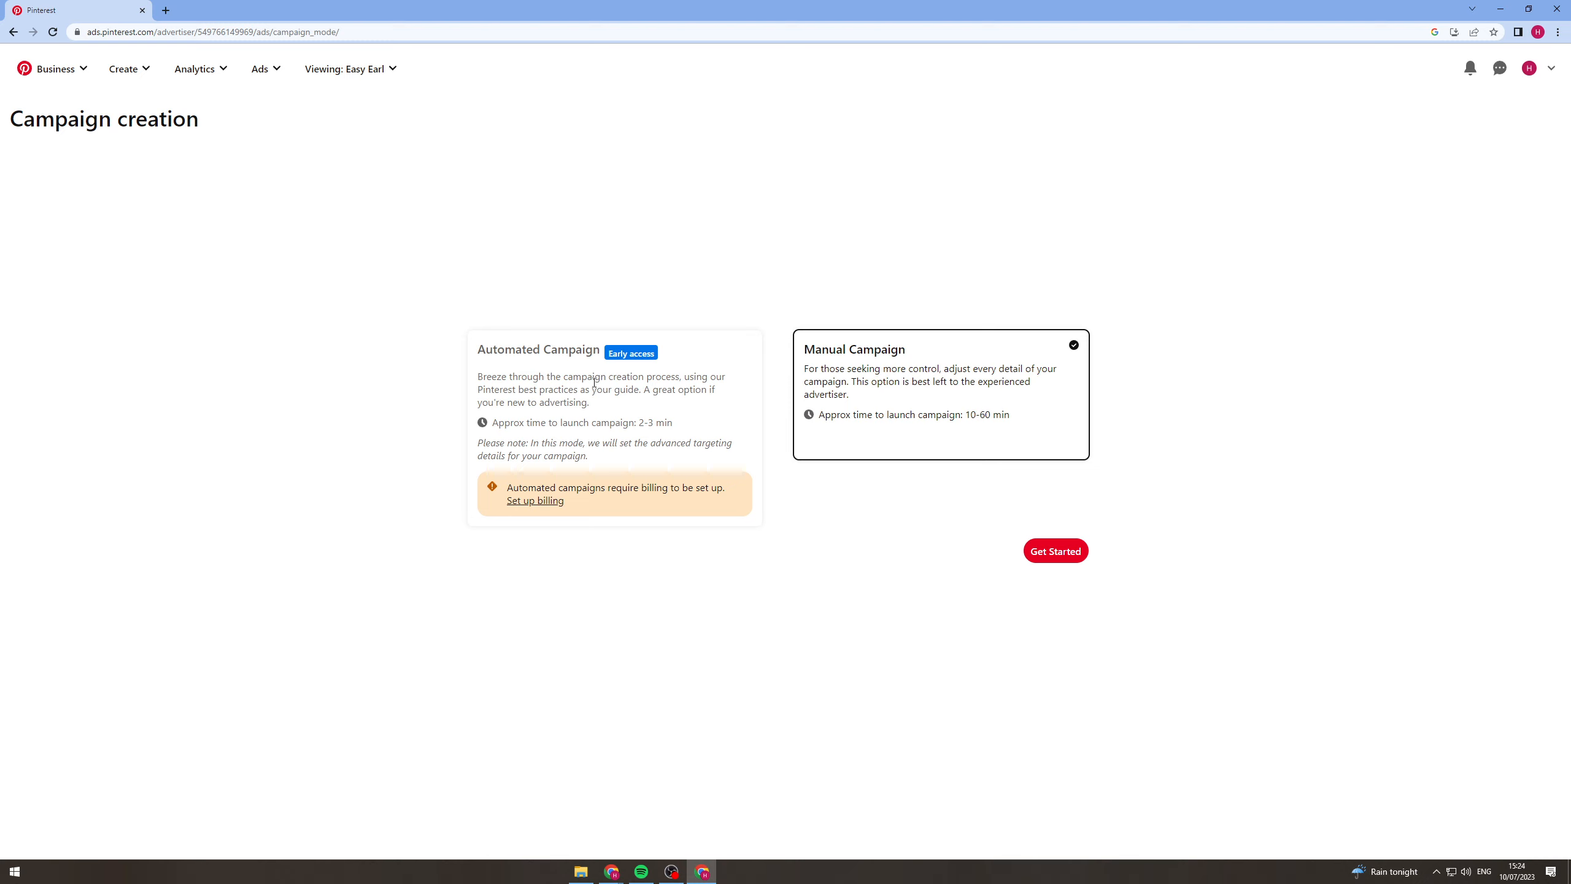
{"action": "left_click", "coordinate": [620, 420]}
{"action": "left_click", "coordinate": [1066, 557]}
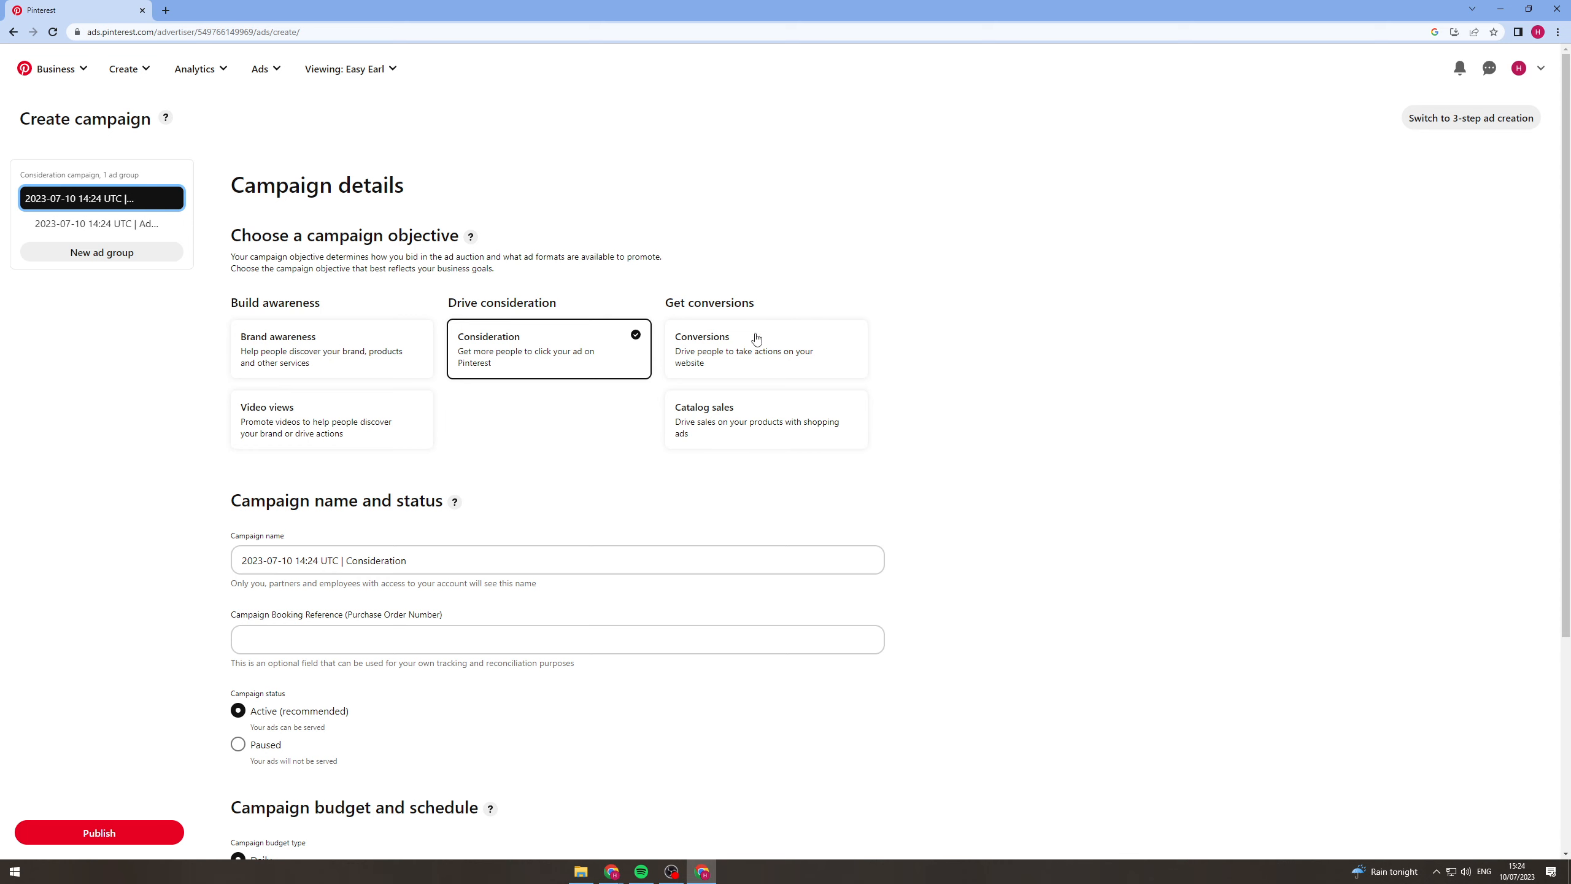
Choose the Conversions campaign objective and begin installing the Pinterest tag through the conversion data setup.
{"action": "left_click", "coordinate": [728, 359]}
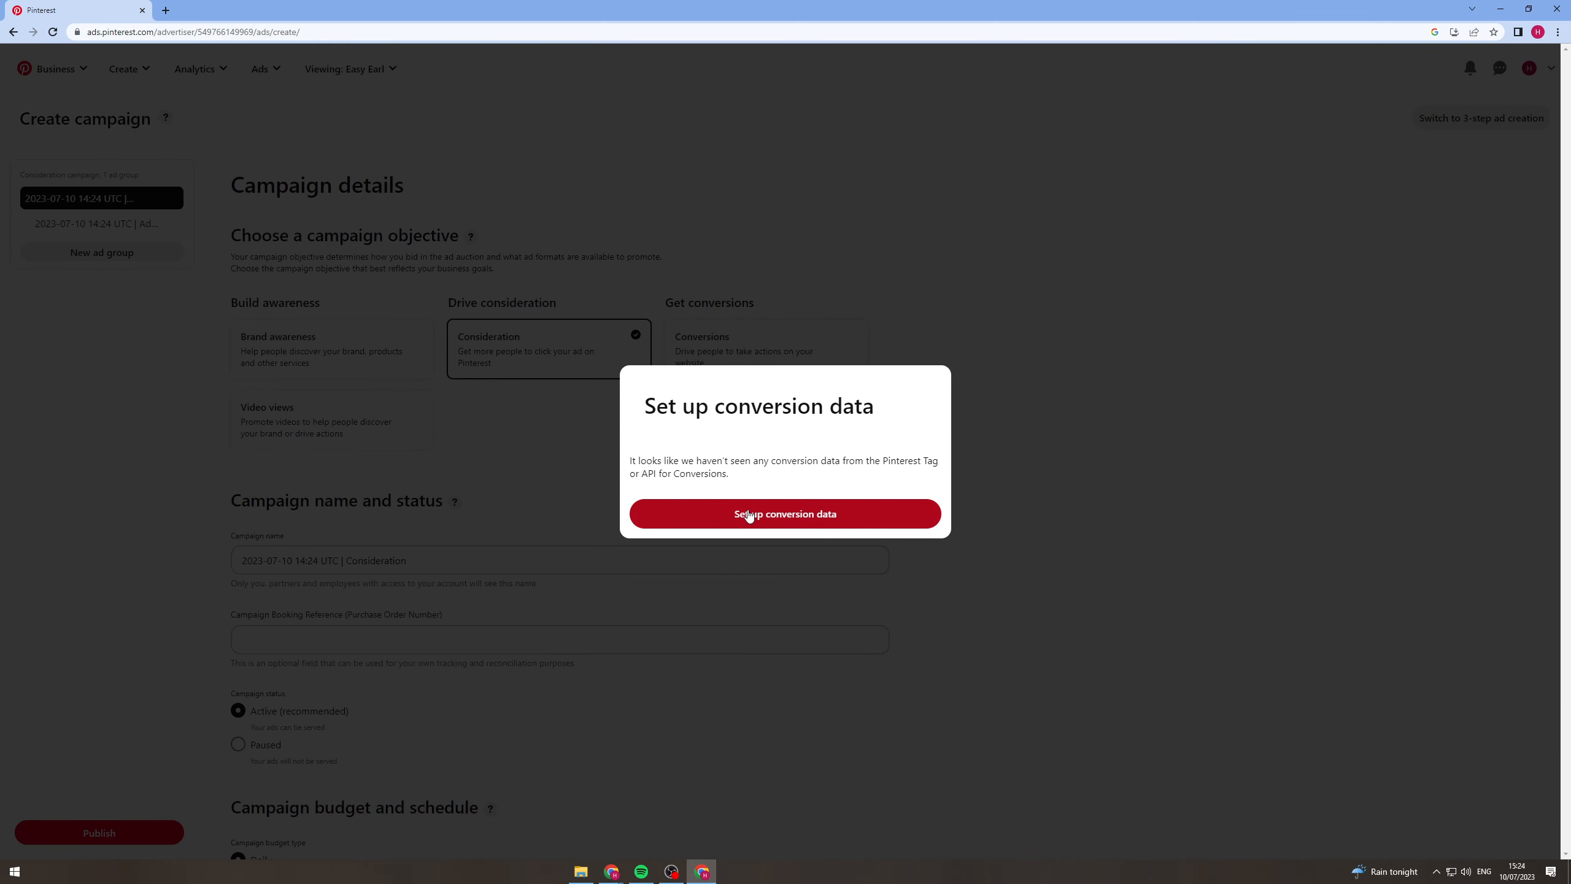
{"action": "left_click", "coordinate": [748, 514]}
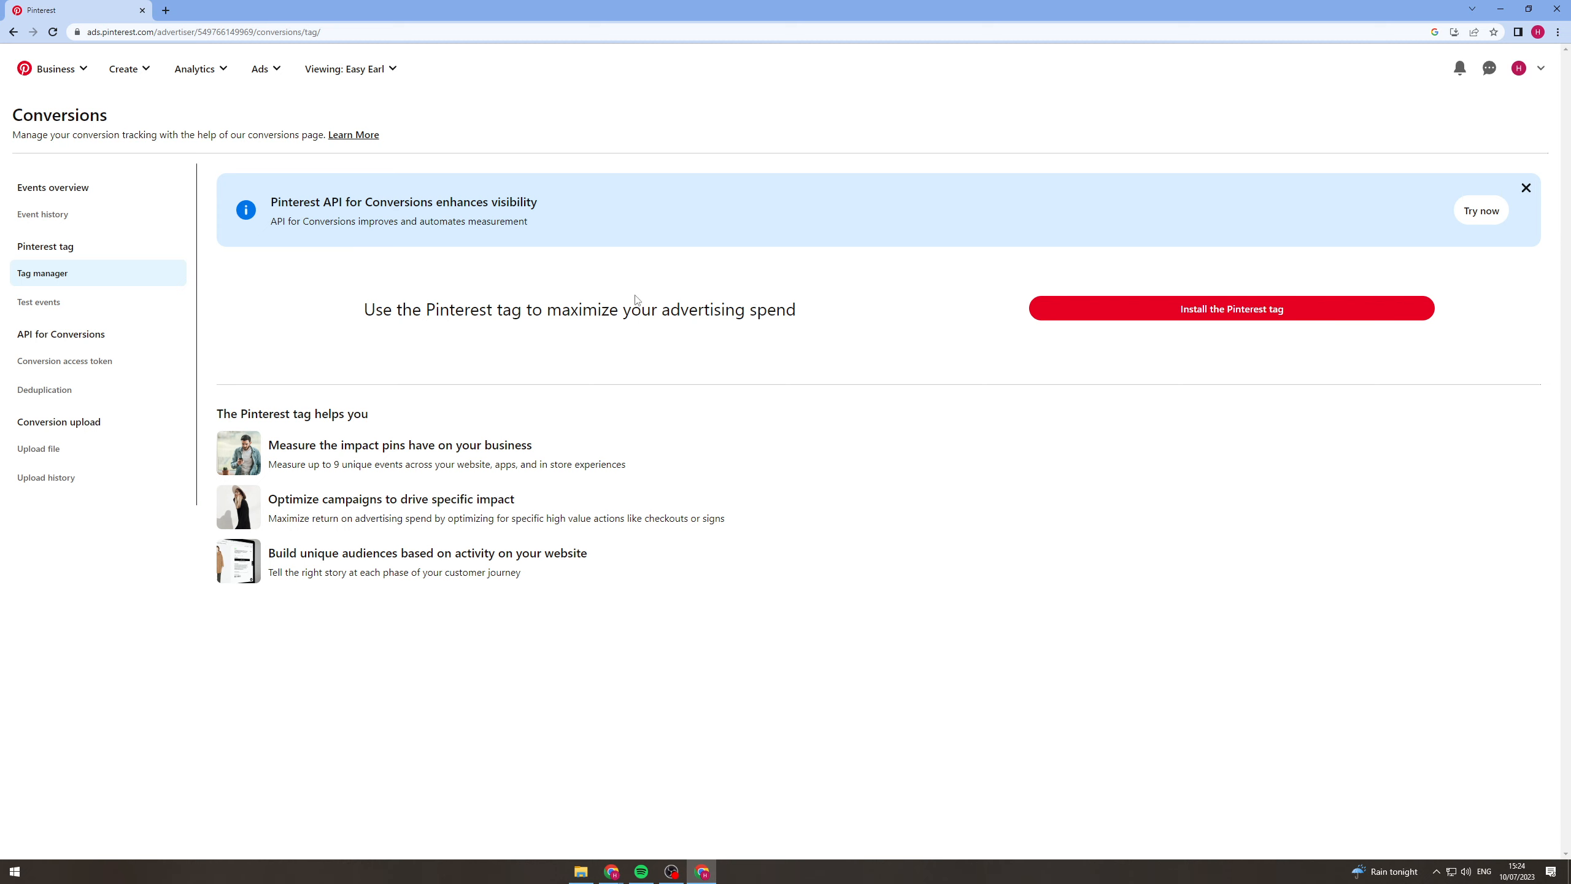
{"action": "left_click", "coordinate": [1191, 309]}
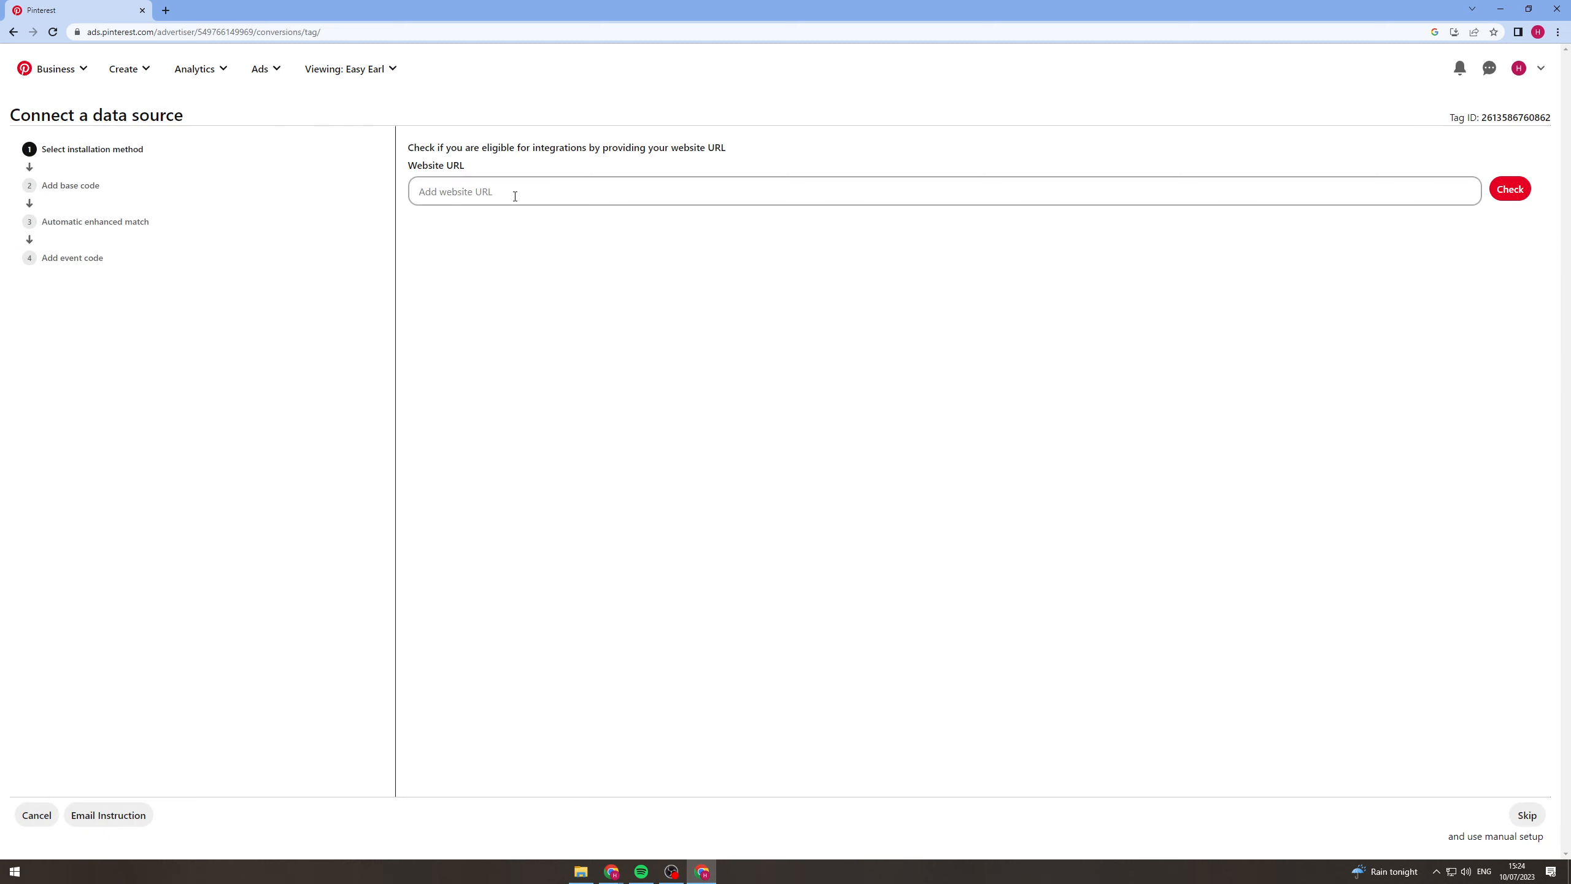
Check presidentsplaymerch.com for integrations, select Shopify as the installation method and copy the tag ID.
{"action": "left_click", "coordinate": [515, 196]}
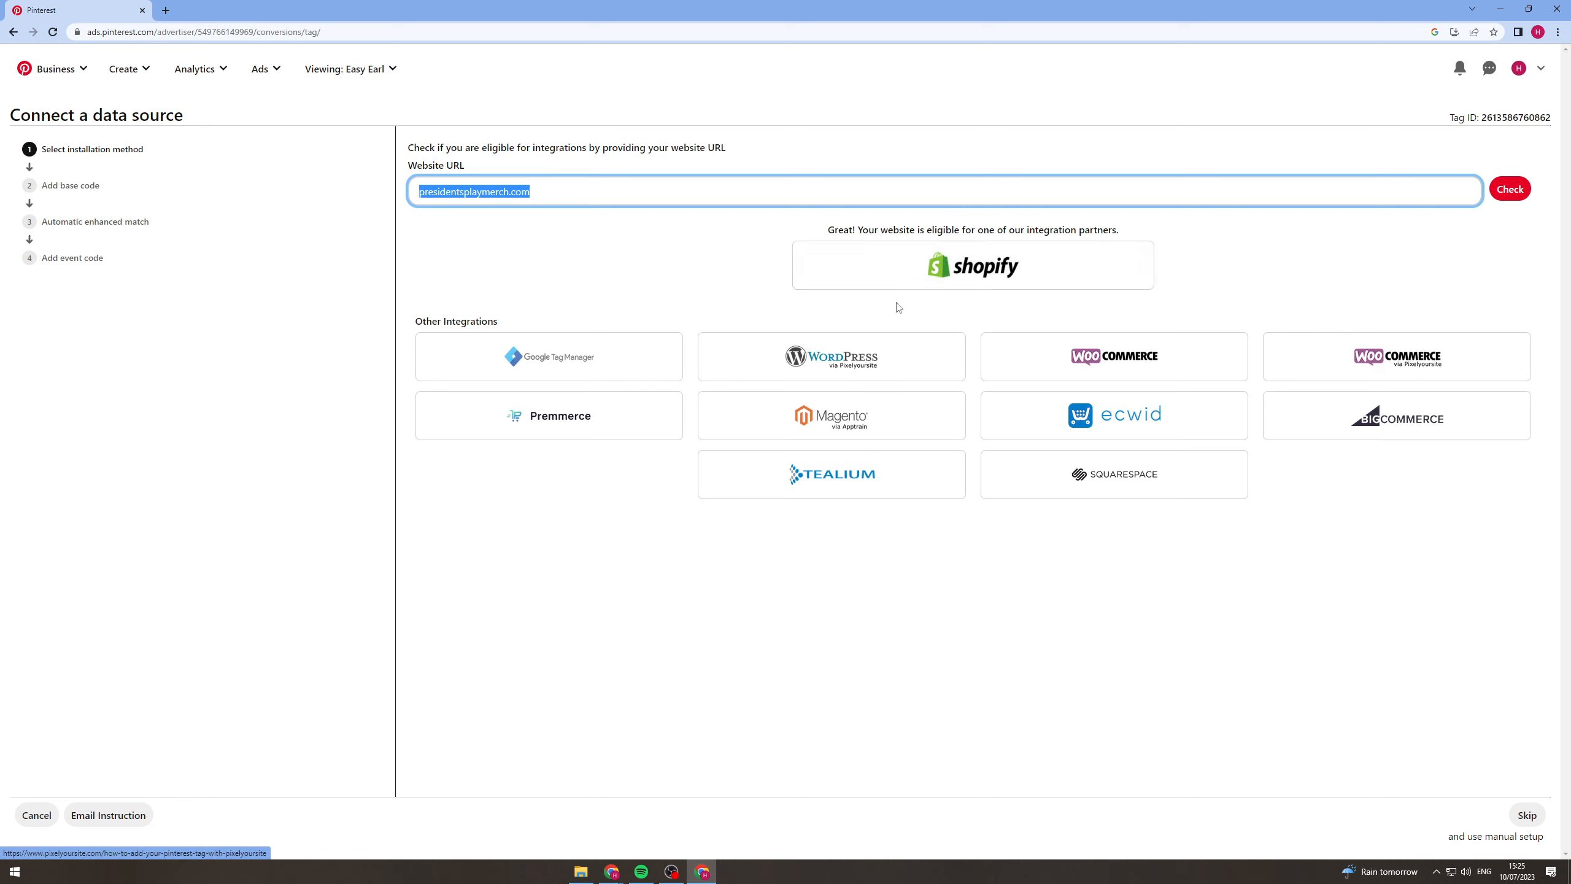
{"action": "left_click", "coordinate": [1008, 274]}
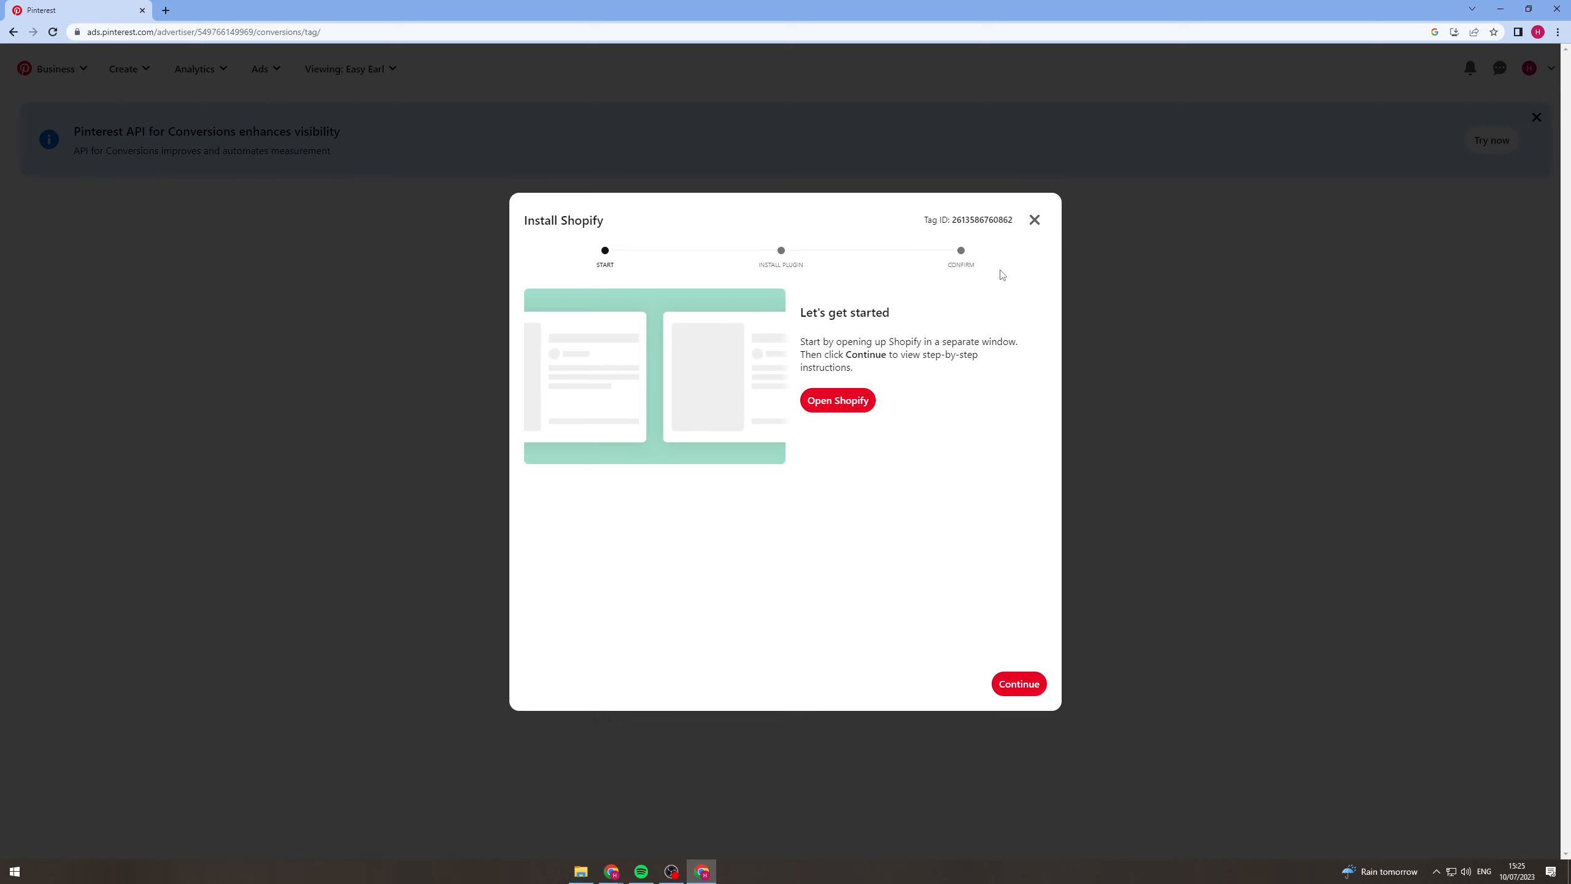
{"action": "double_click", "coordinate": [968, 220]}
{"action": "right_click", "coordinate": [965, 220]}
{"action": "left_click", "coordinate": [986, 229]}
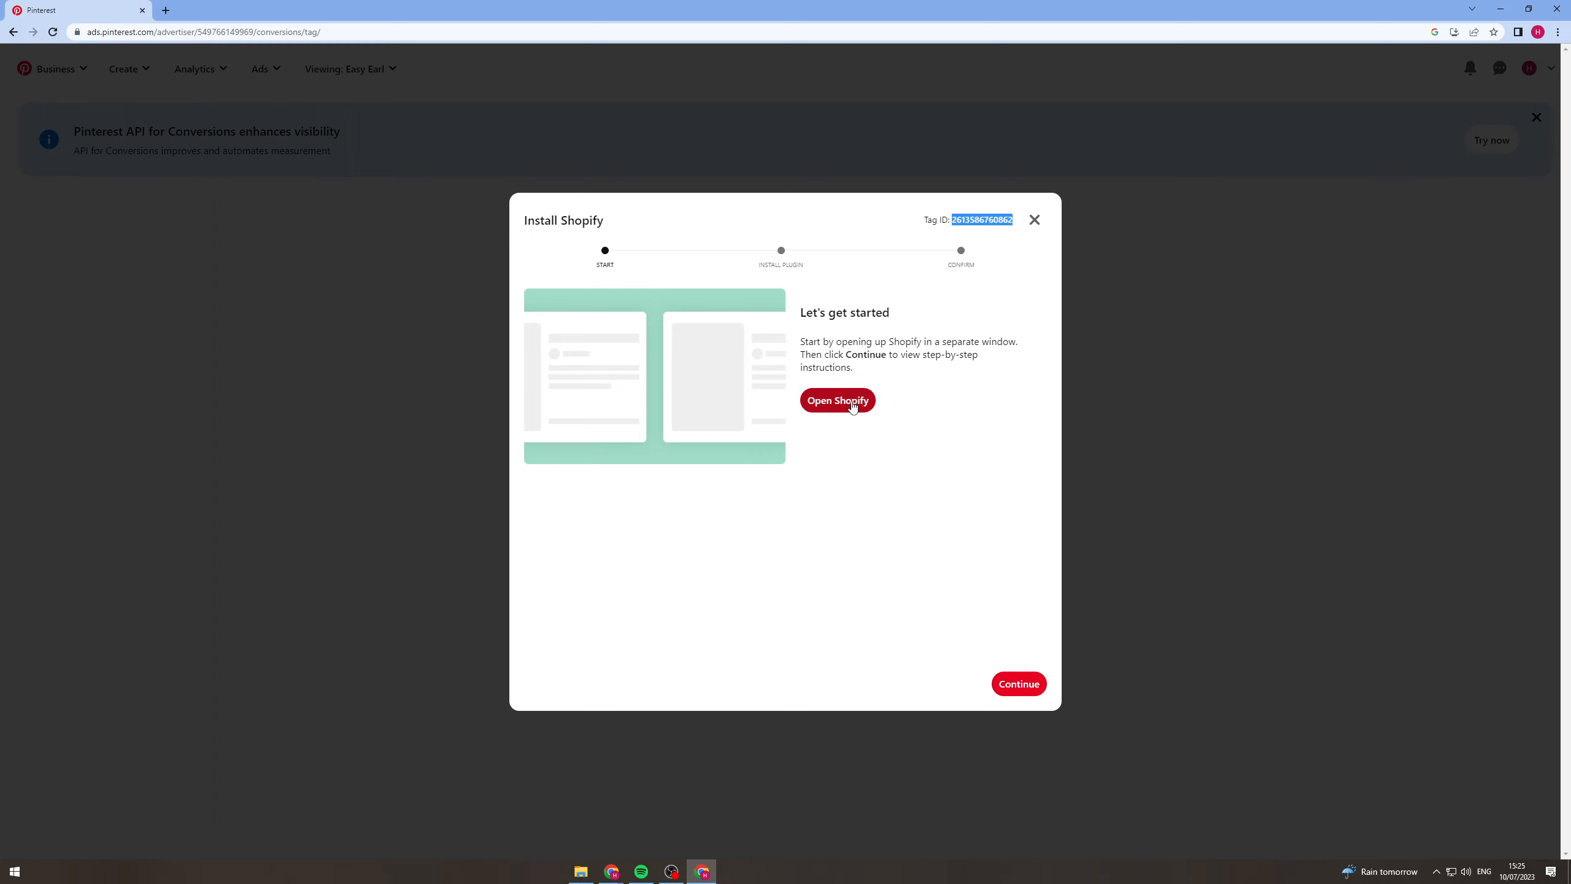
Follow the Shopify plugin instructions to the Pinterest listing in the Shopify App Store and add the app.
{"action": "left_click", "coordinate": [1018, 681]}
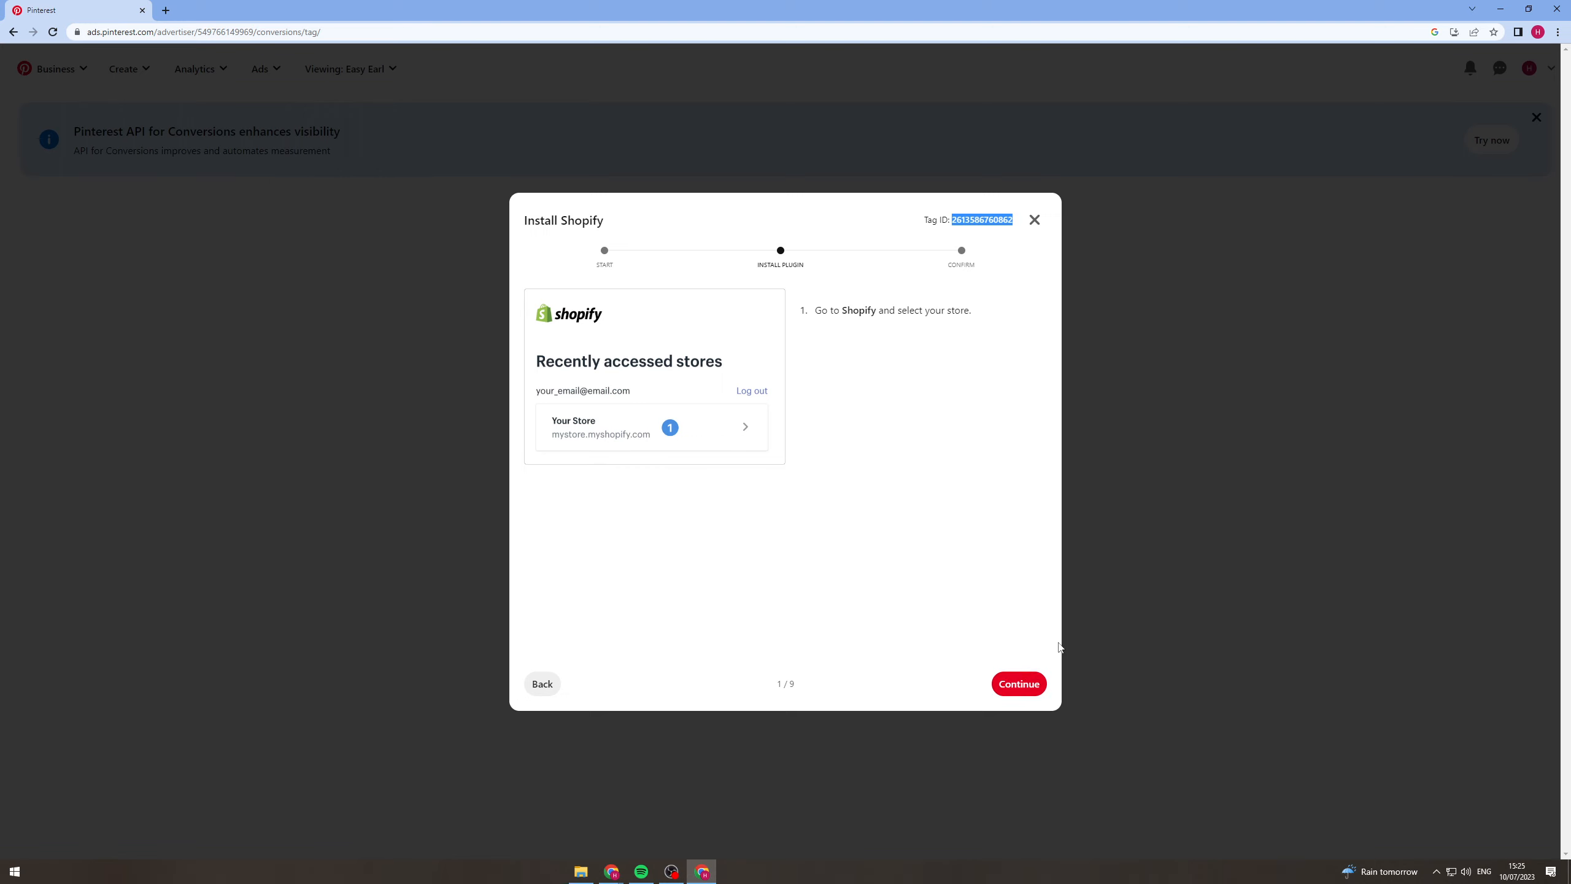
{"action": "left_click", "coordinate": [1016, 681]}
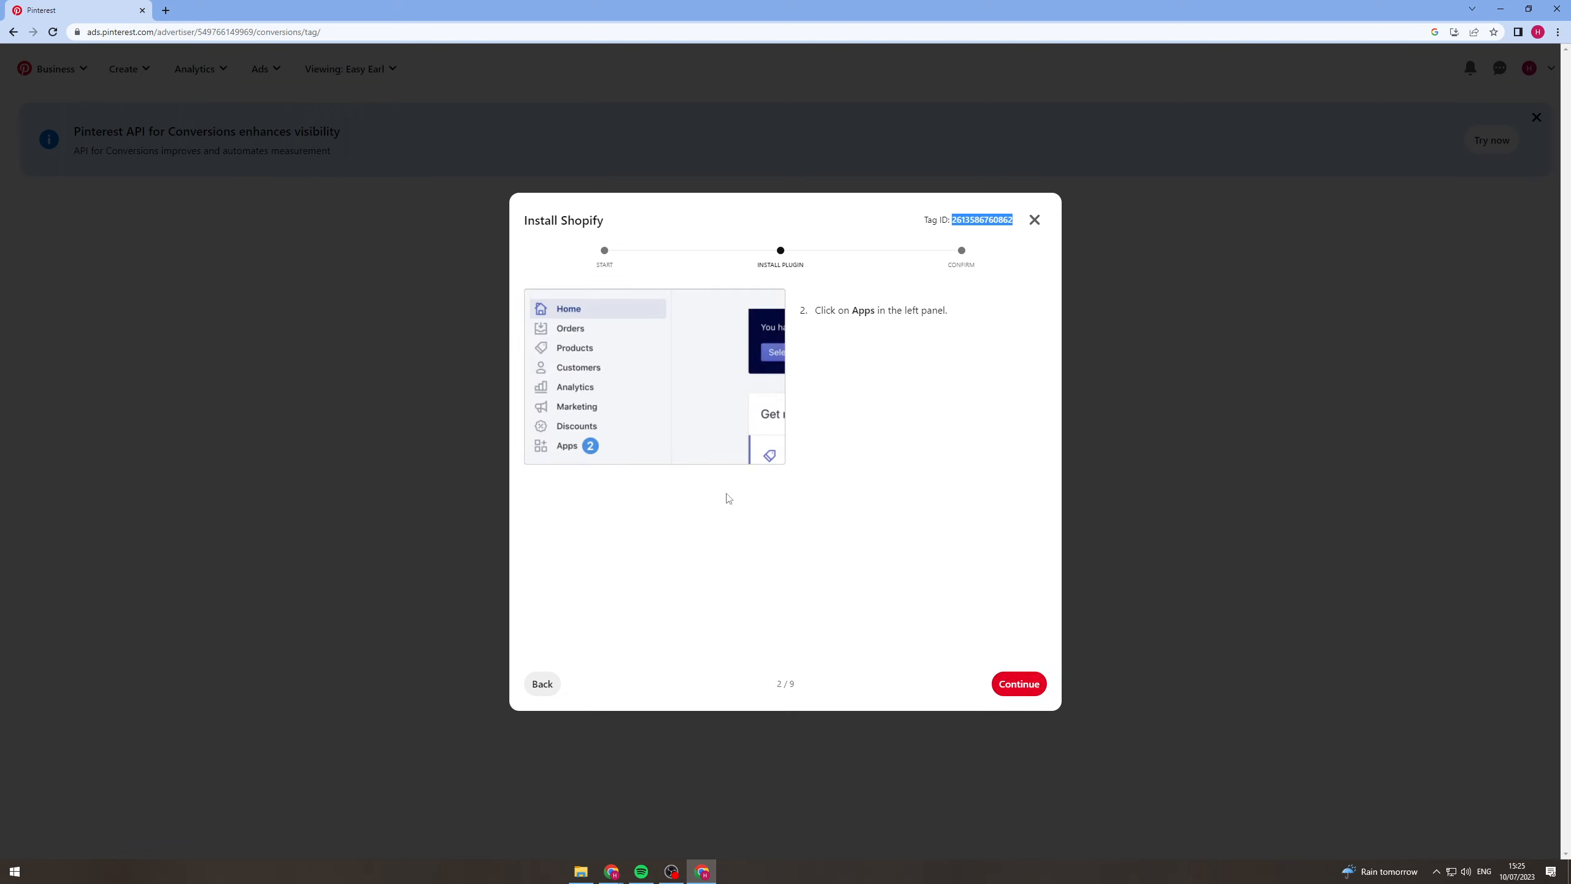
{"action": "key", "text": "alt+Tab"}
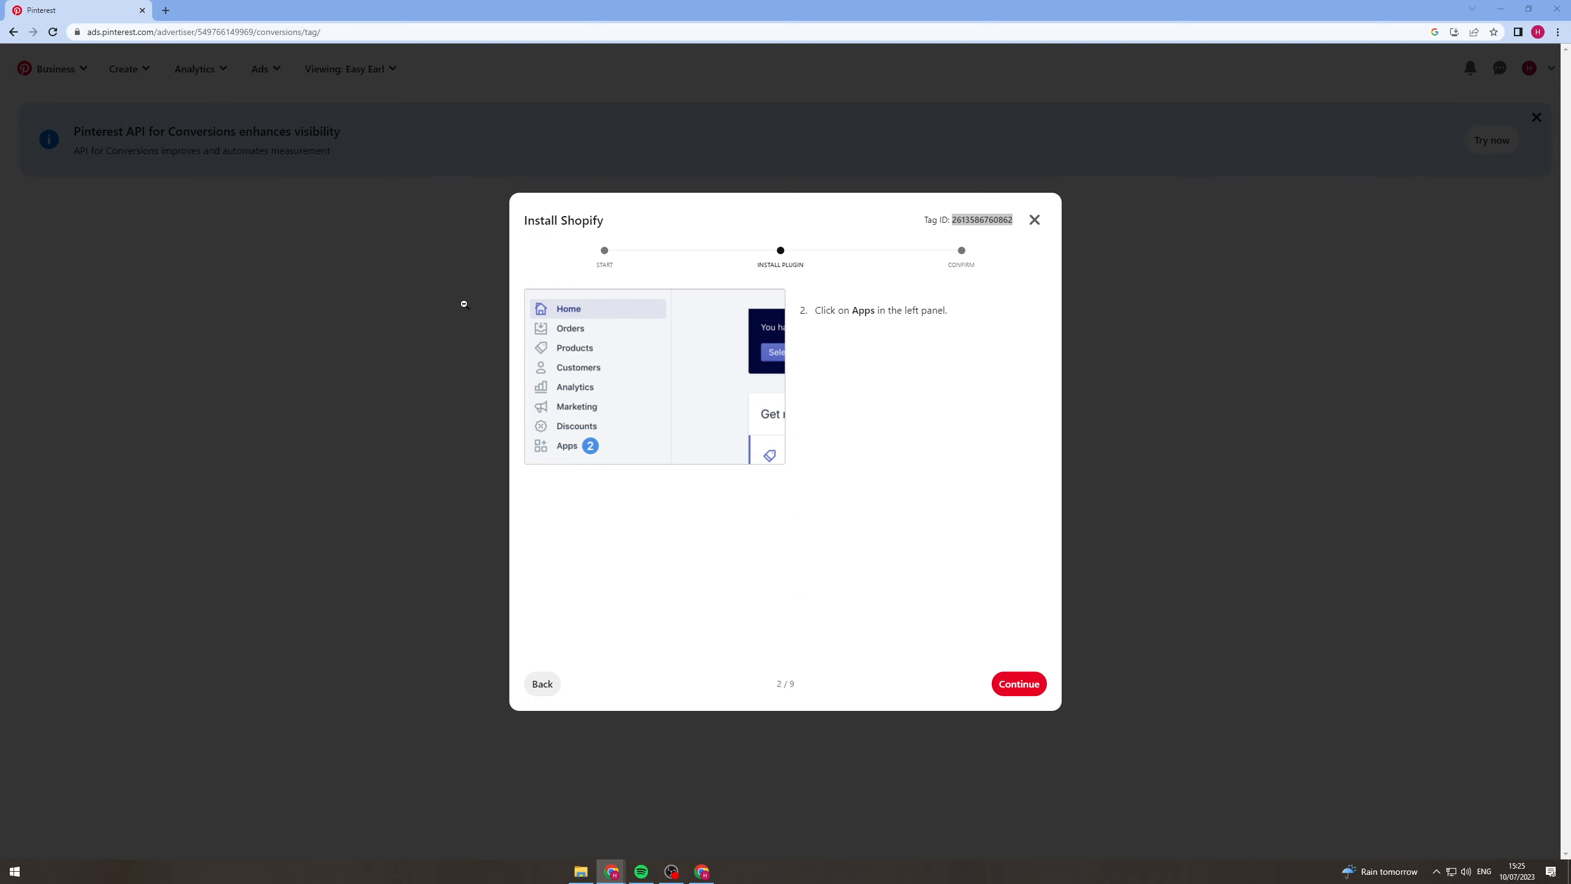
{"action": "left_click", "coordinate": [1015, 682]}
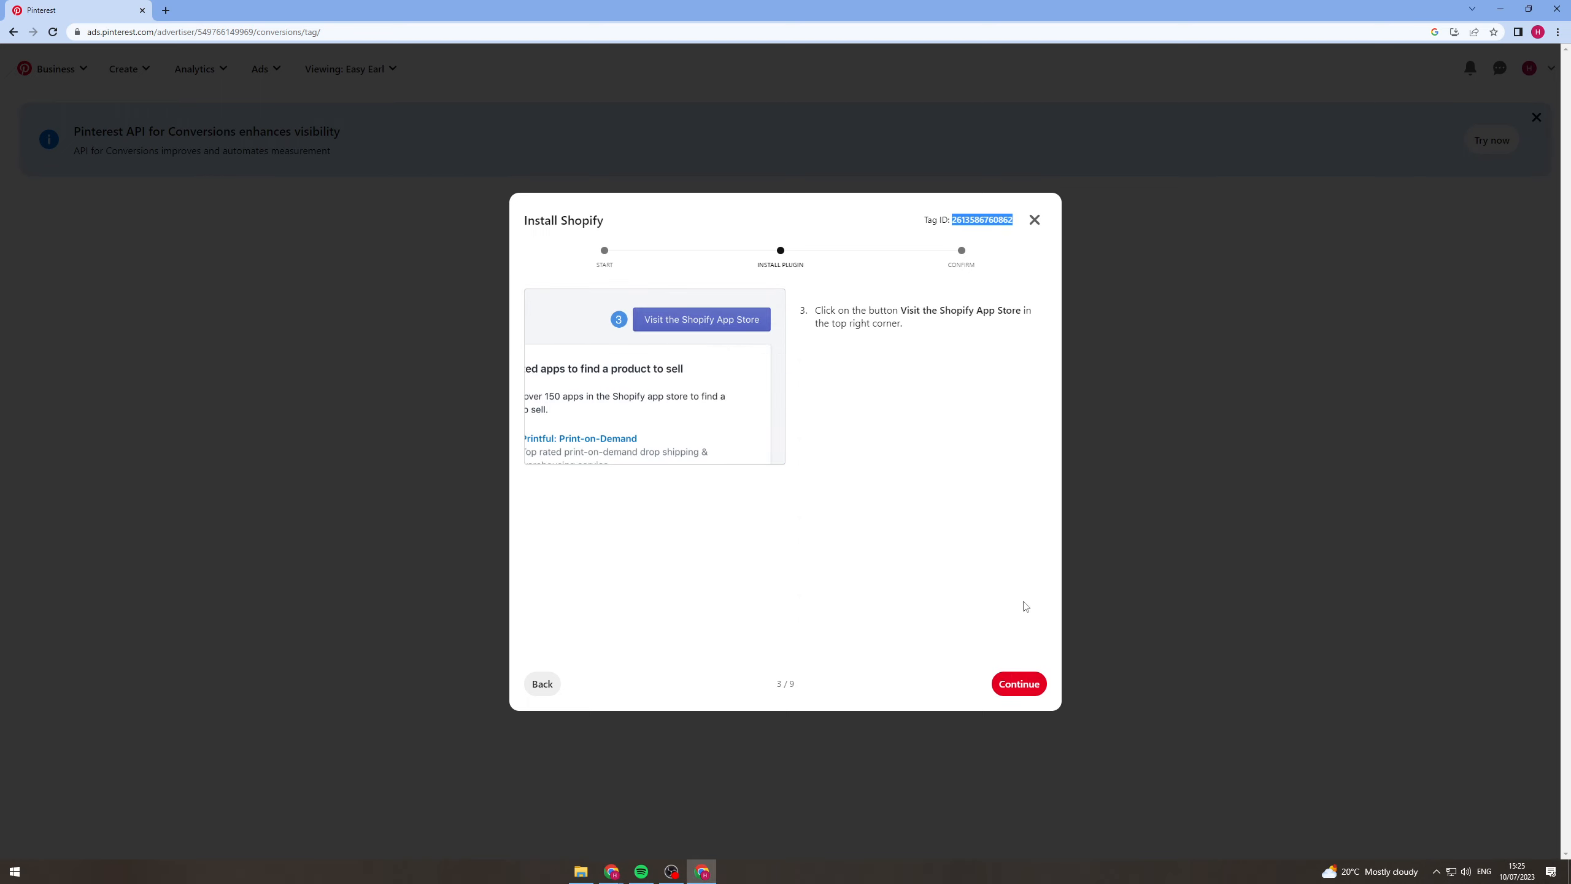
{"action": "left_click", "coordinate": [1017, 682]}
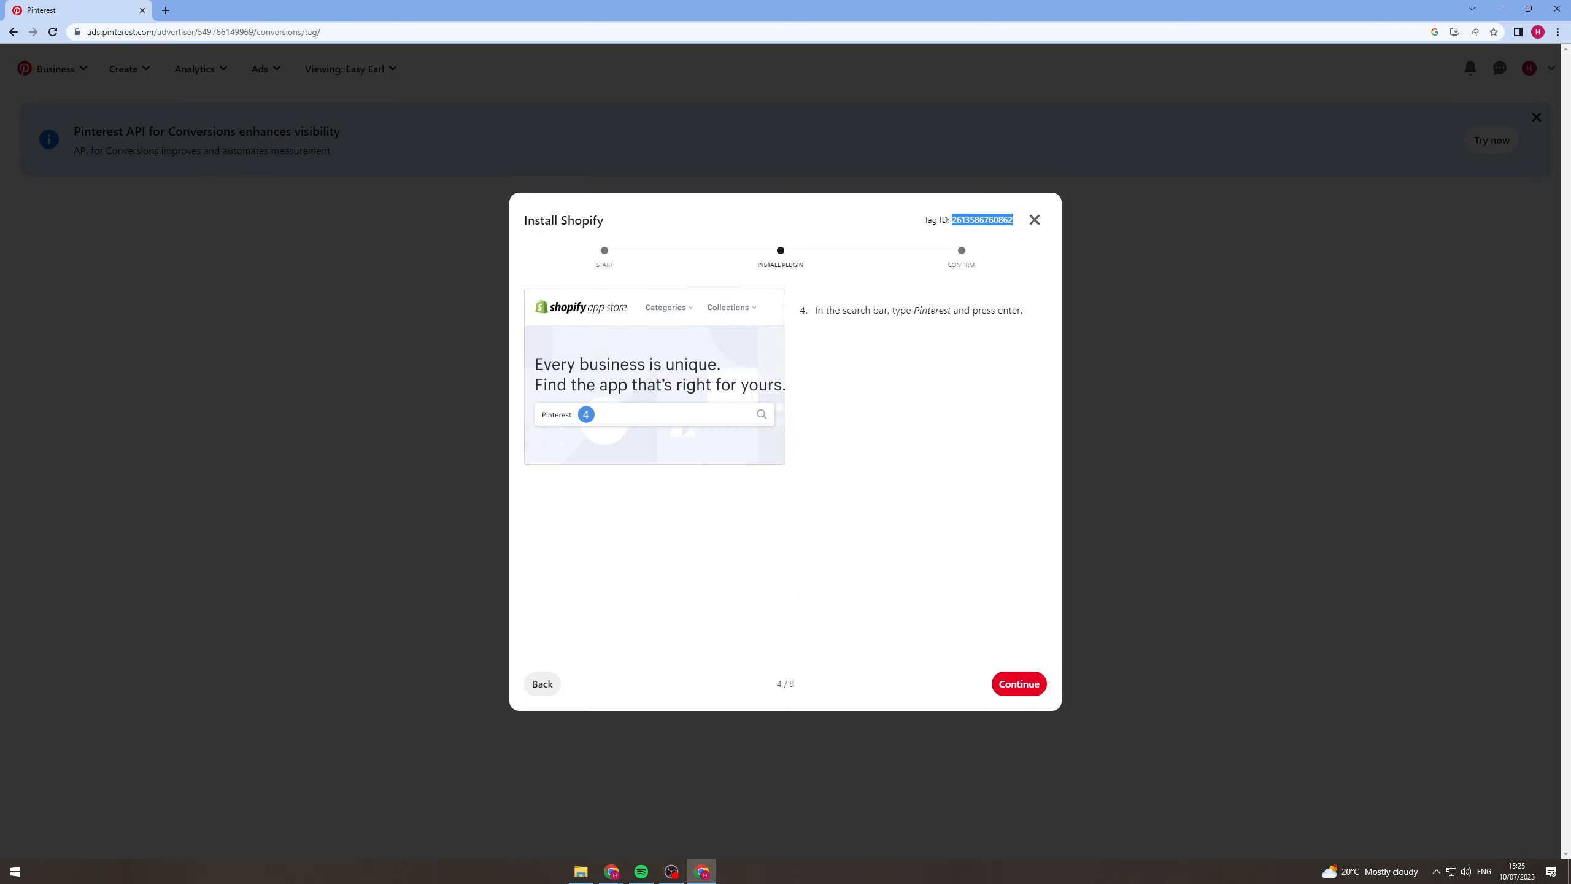
{"action": "key", "text": "alt+Tab"}
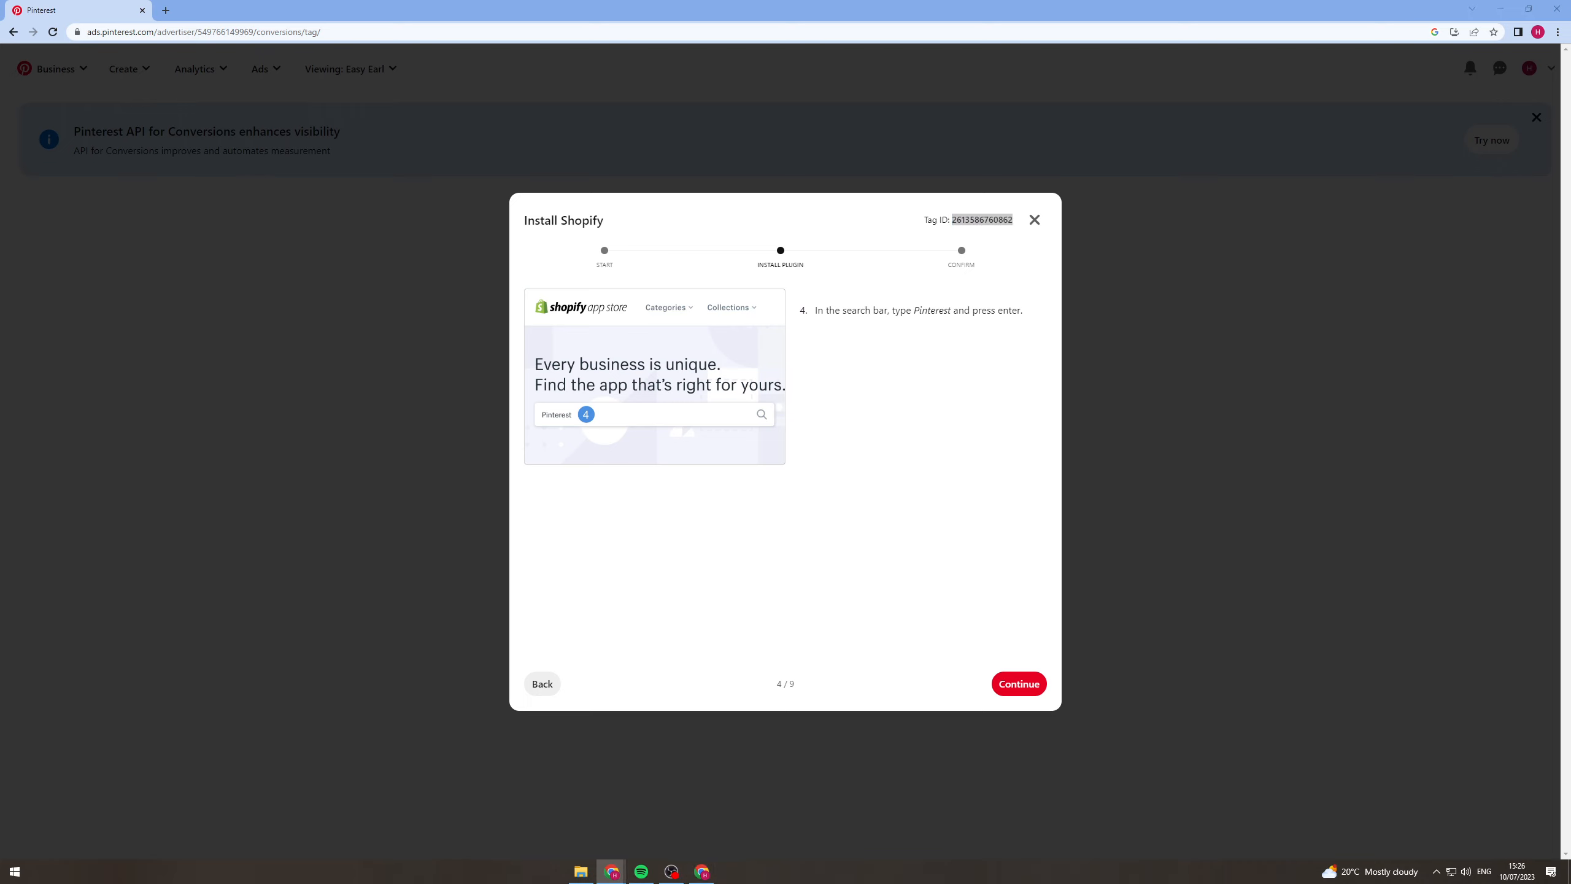
{"action": "left_click", "coordinate": [1041, 690]}
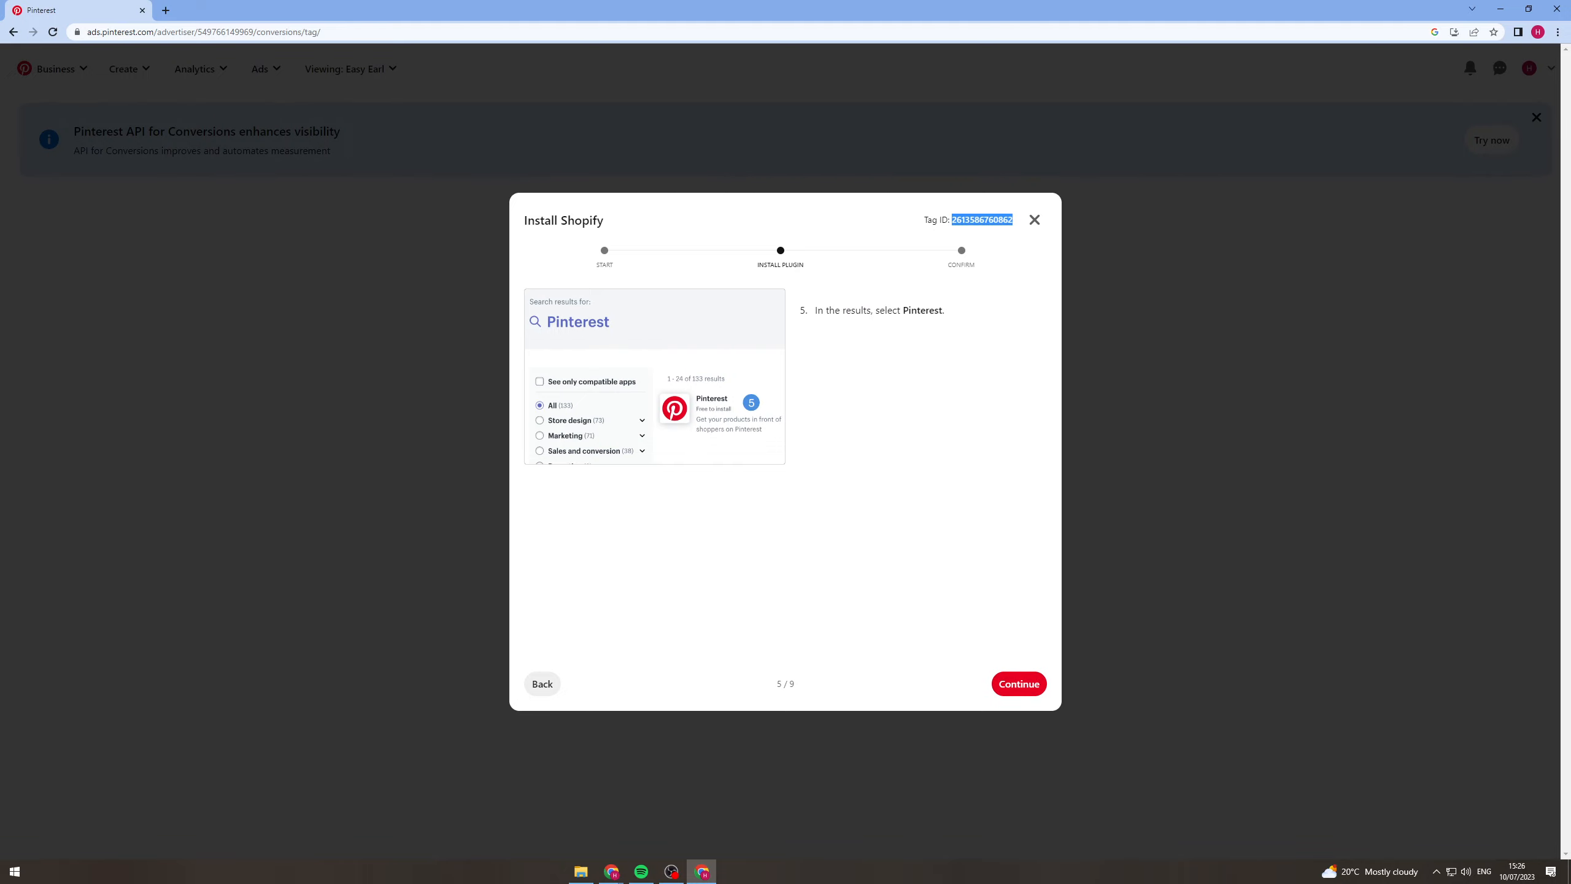
{"action": "key", "text": "alt+Tab"}
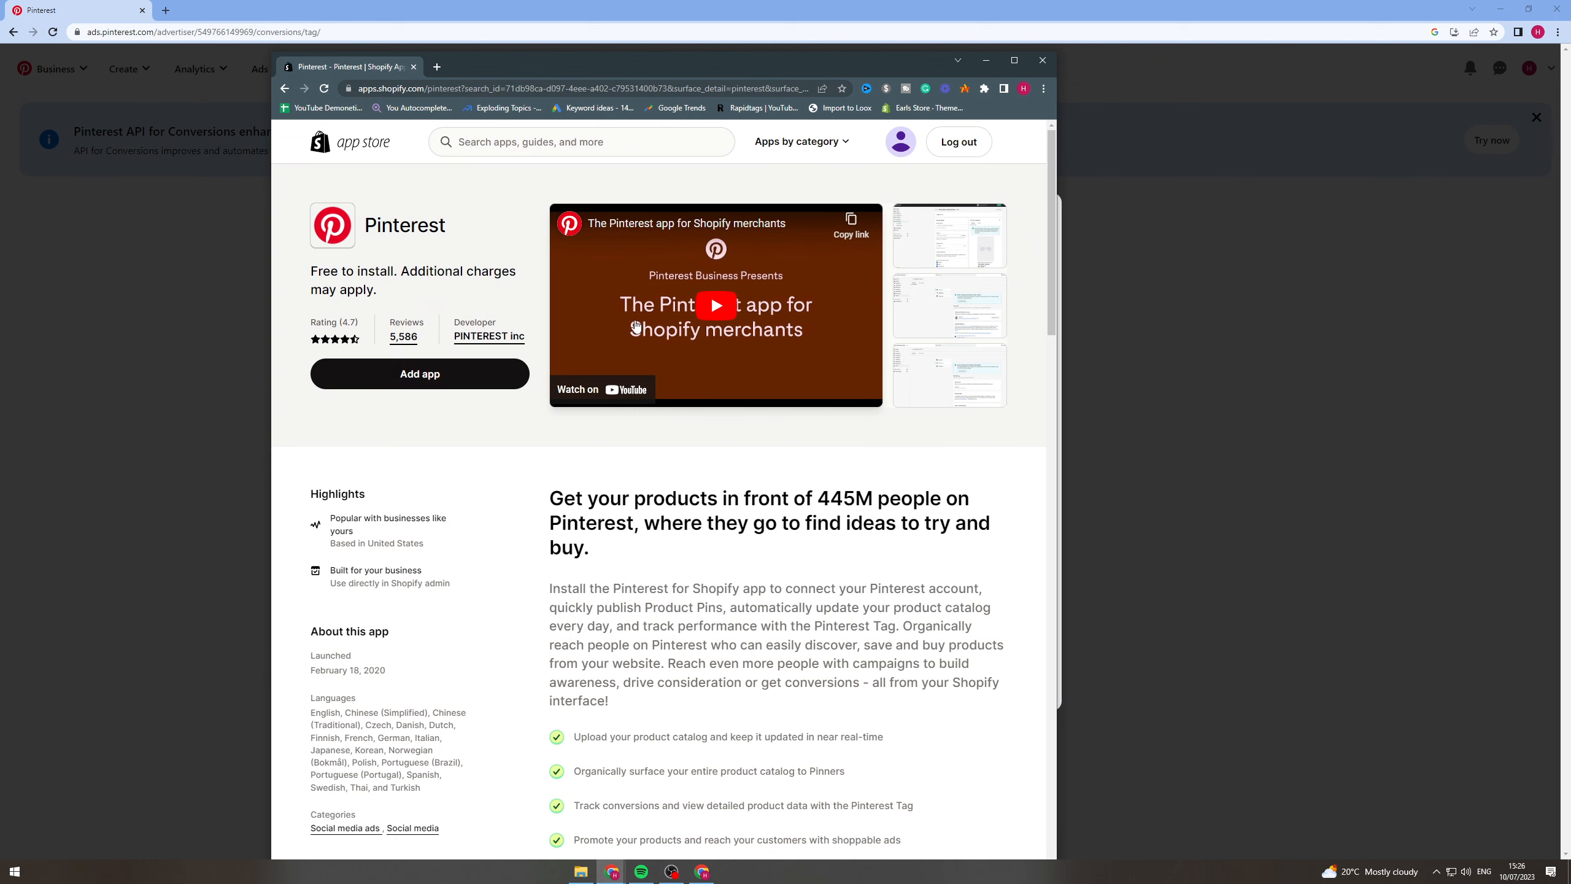
{"action": "left_click", "coordinate": [460, 375]}
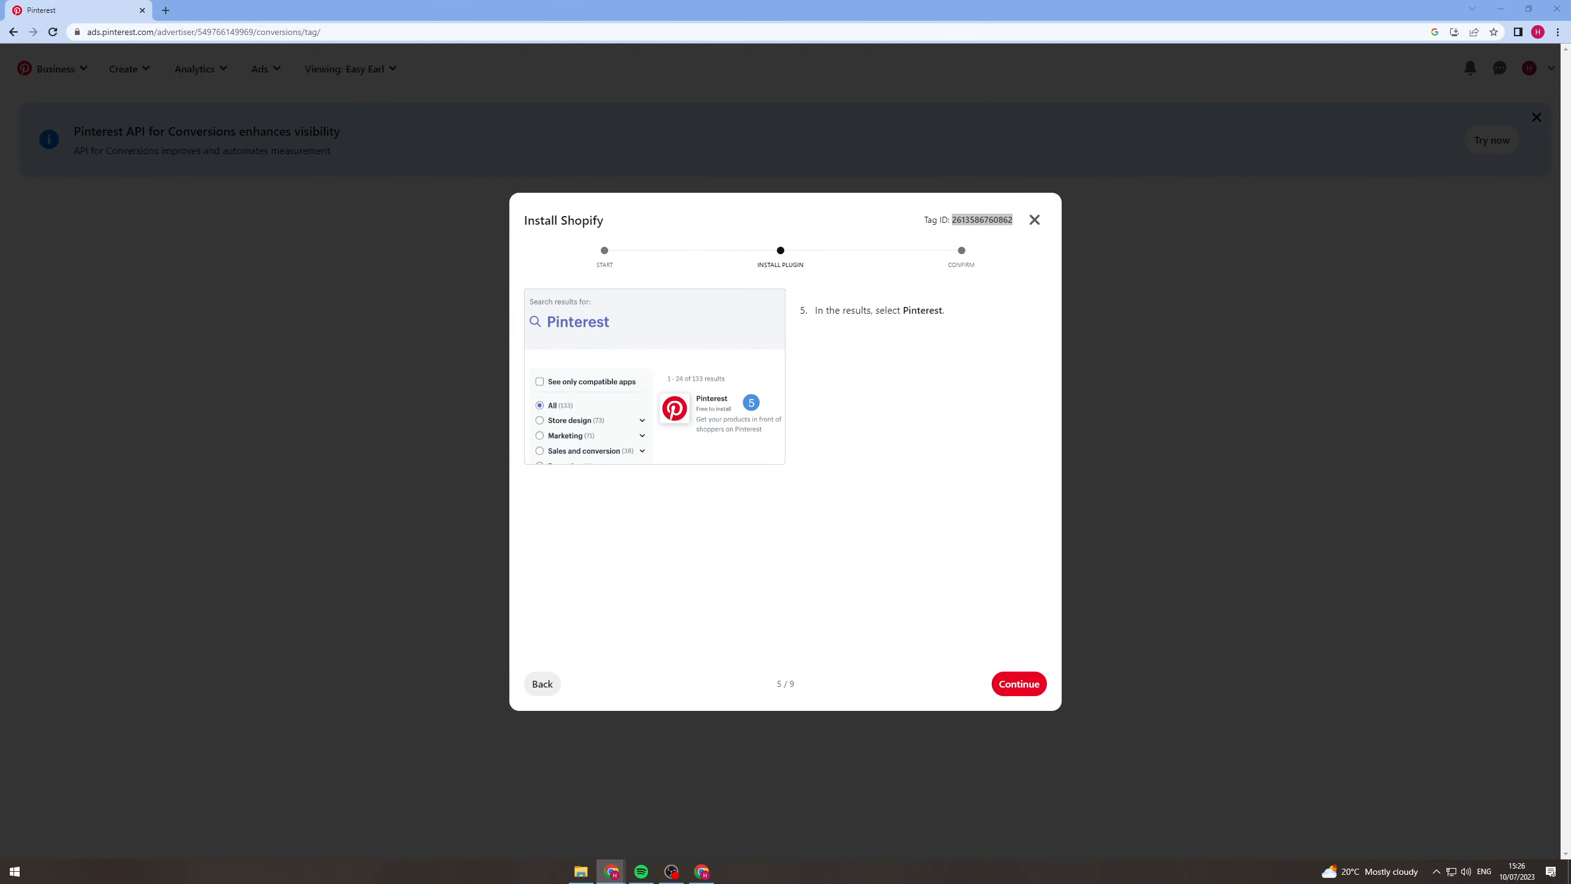
Advance the install guide to instruction 8, Connect account, and give Pinterest + Shopify access to the account.
{"action": "left_click", "coordinate": [1032, 686]}
{"action": "left_click", "coordinate": [1033, 688]}
{"action": "left_click", "coordinate": [1033, 688]}
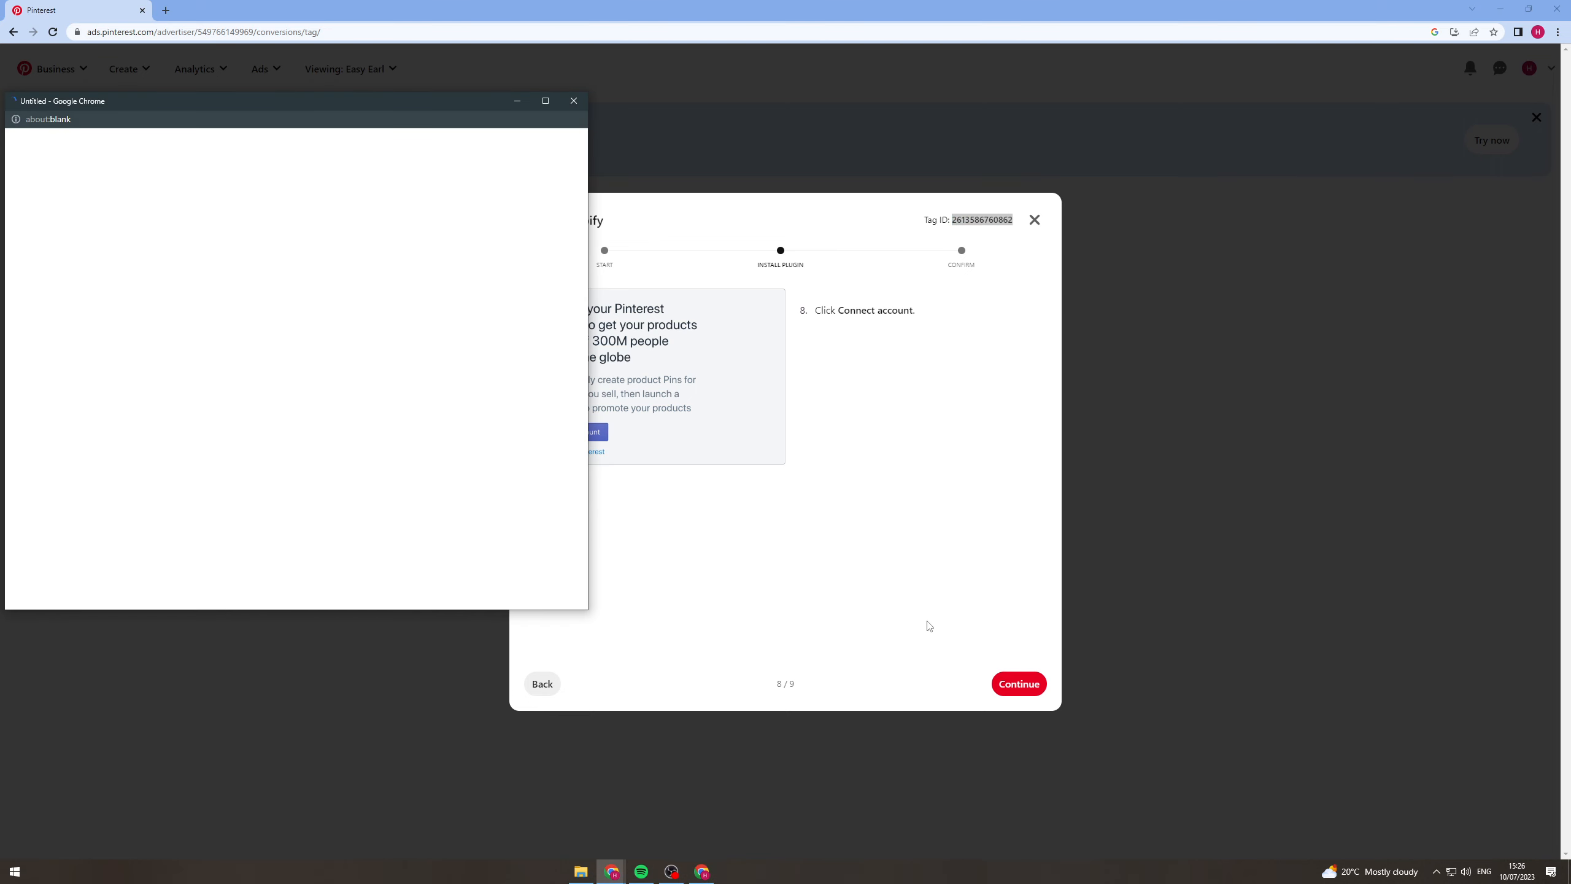
{"action": "left_click_drag", "start_coordinate": [327, 101], "coordinate": [447, 172]}
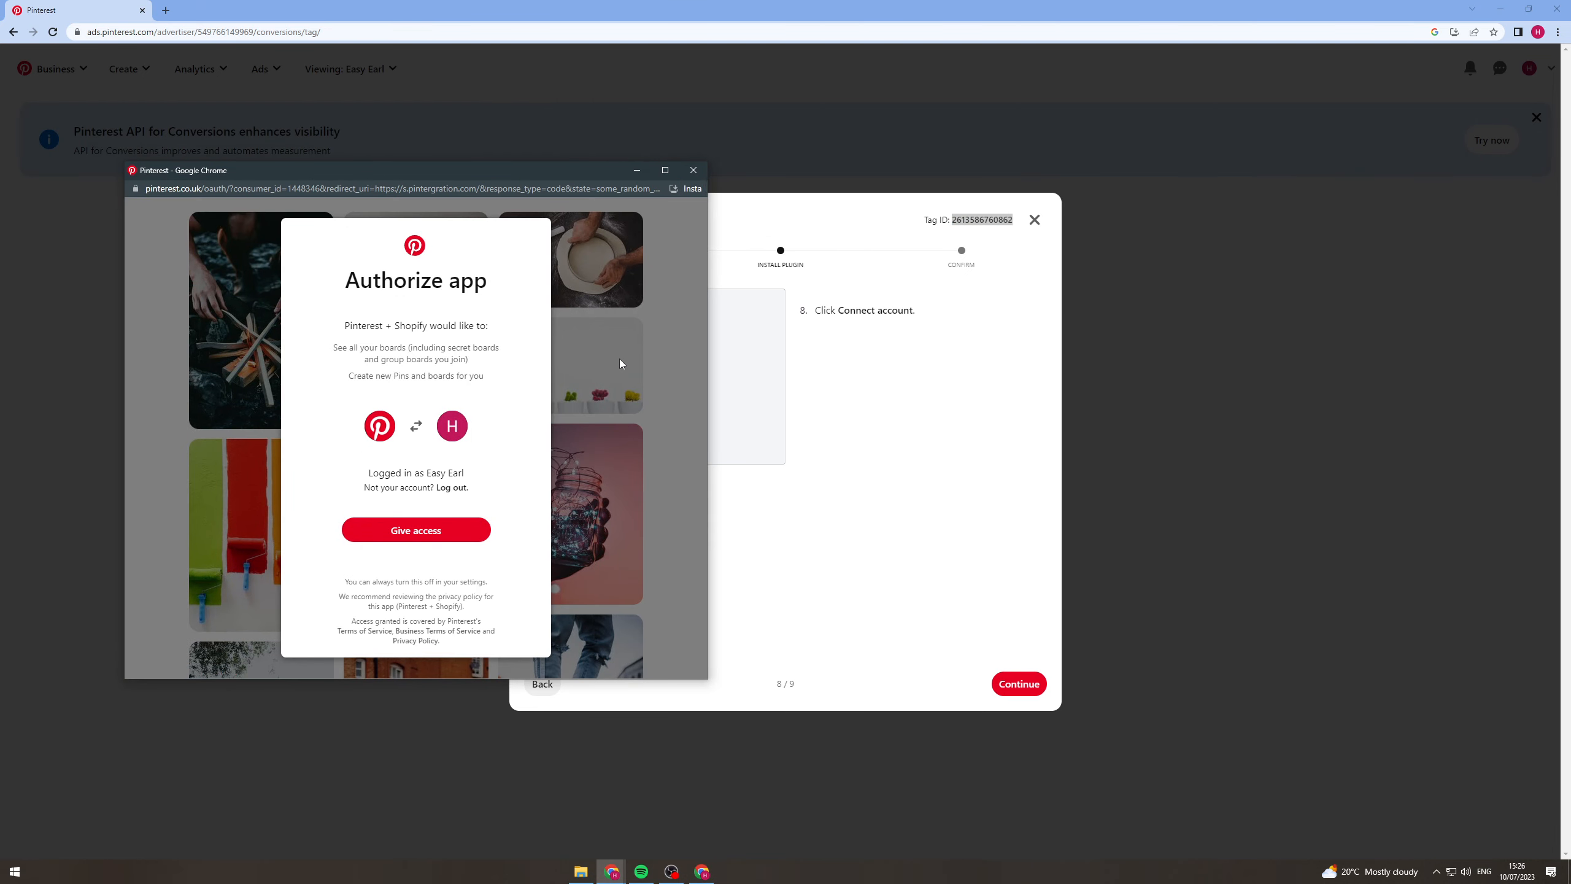
{"action": "left_click", "coordinate": [447, 532]}
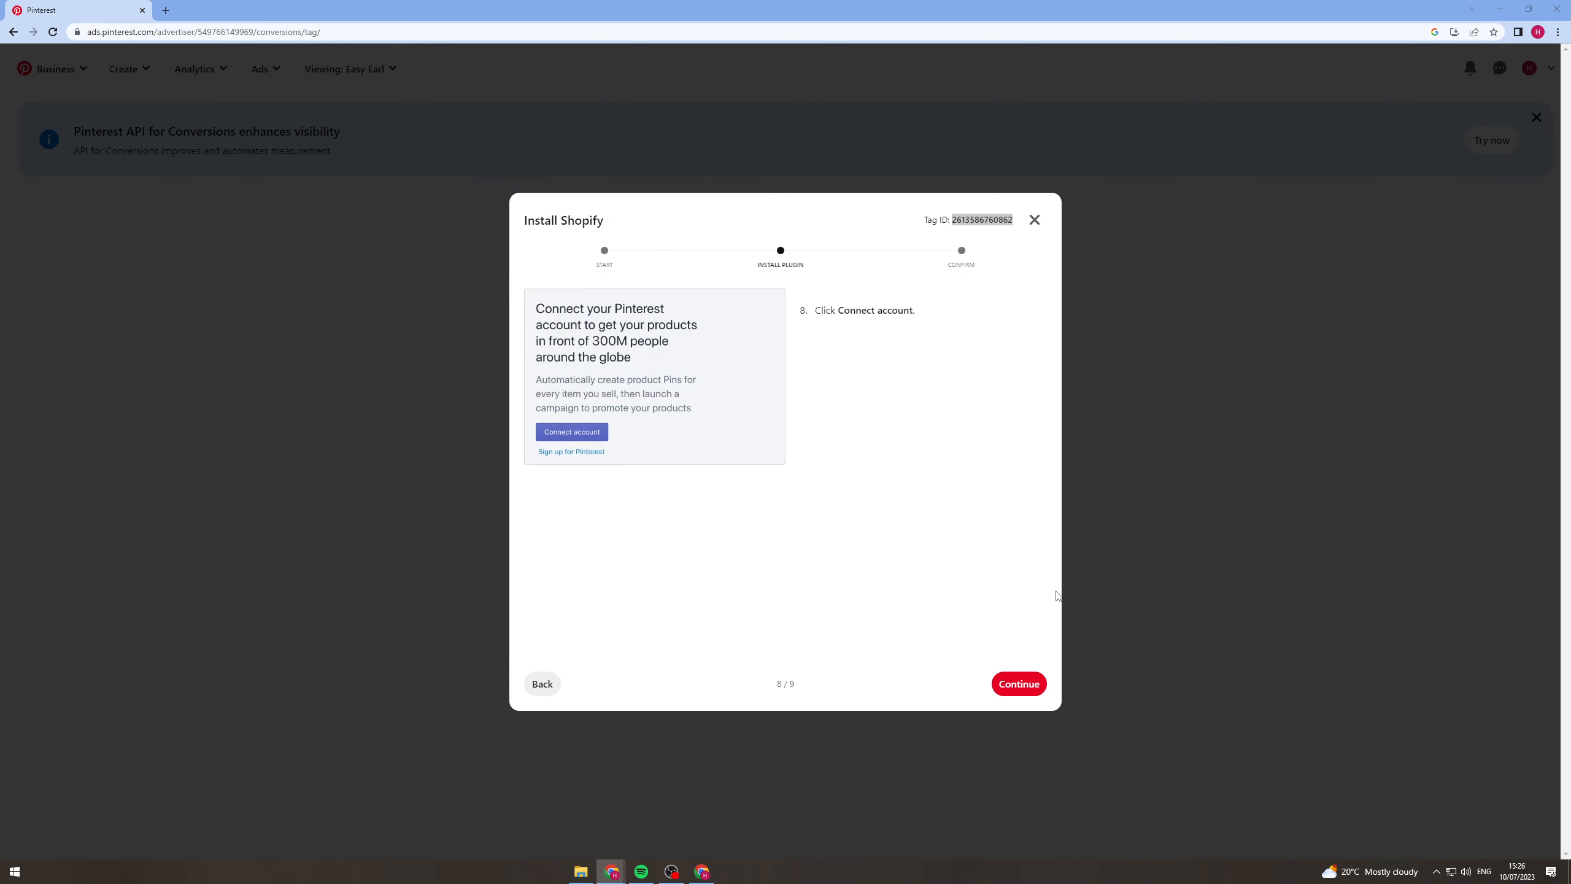
Complete the remaining Shopify installation instructions and finish the tag setup.
{"action": "left_click", "coordinate": [1038, 686]}
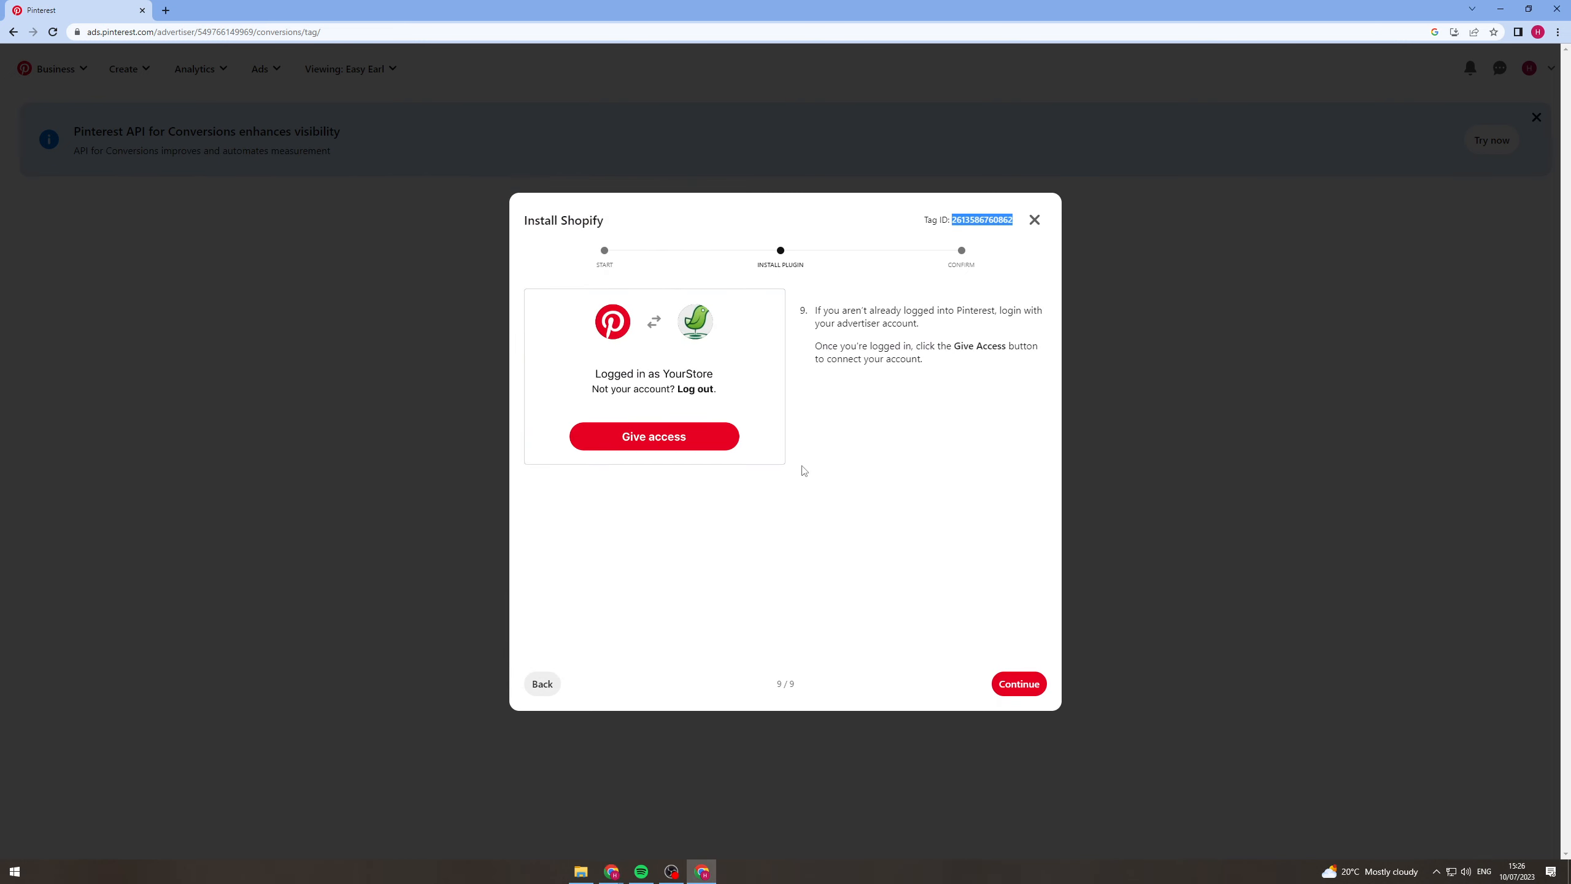
{"action": "left_click", "coordinate": [1020, 683]}
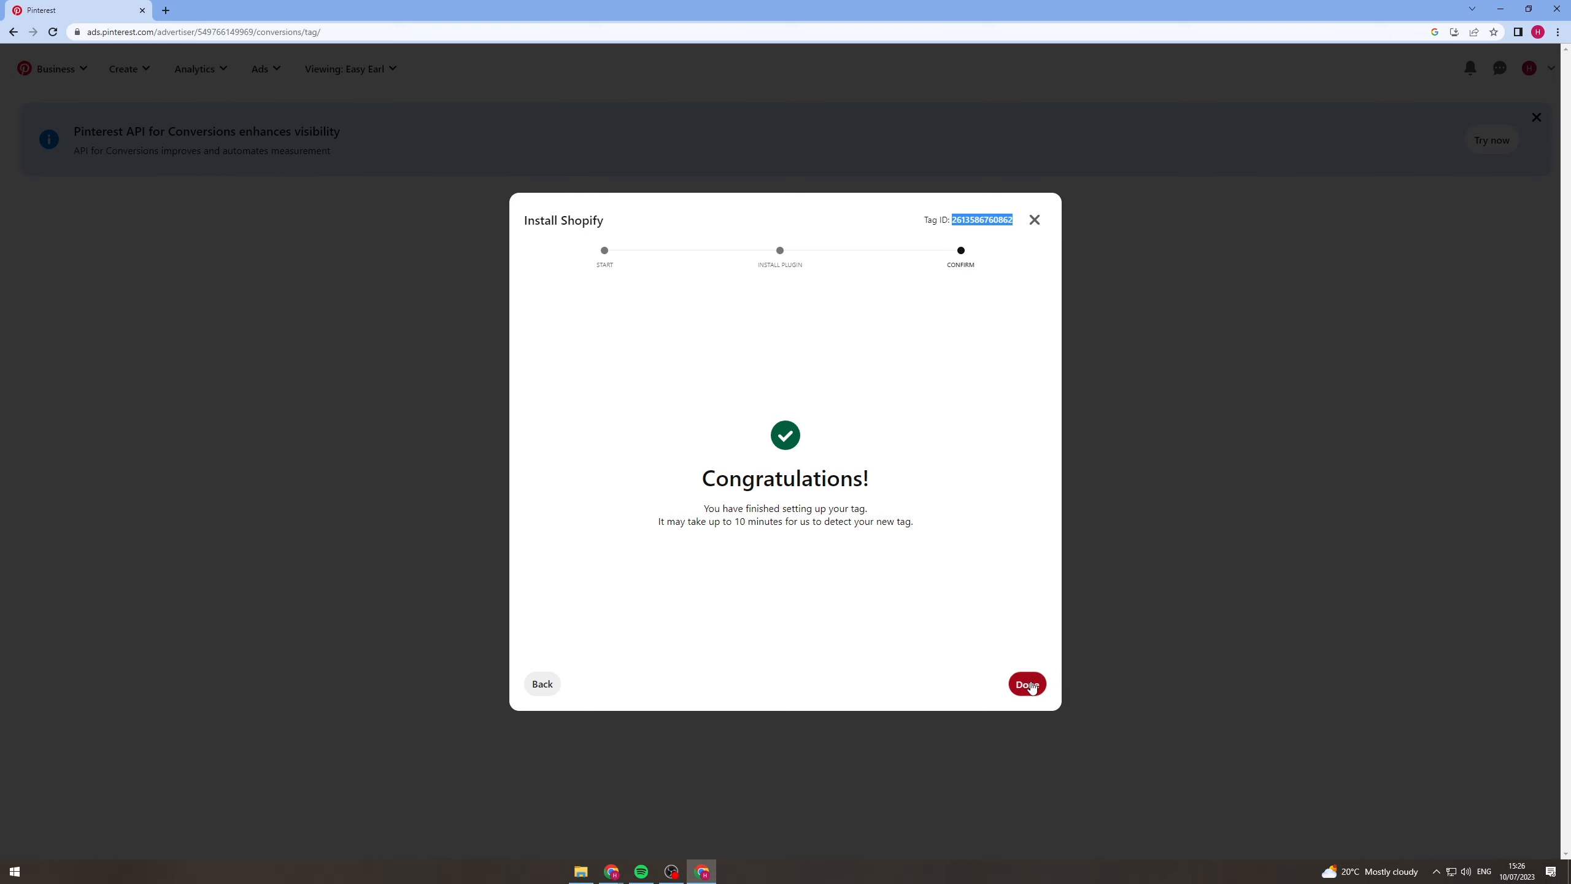
{"action": "left_click", "coordinate": [1030, 685]}
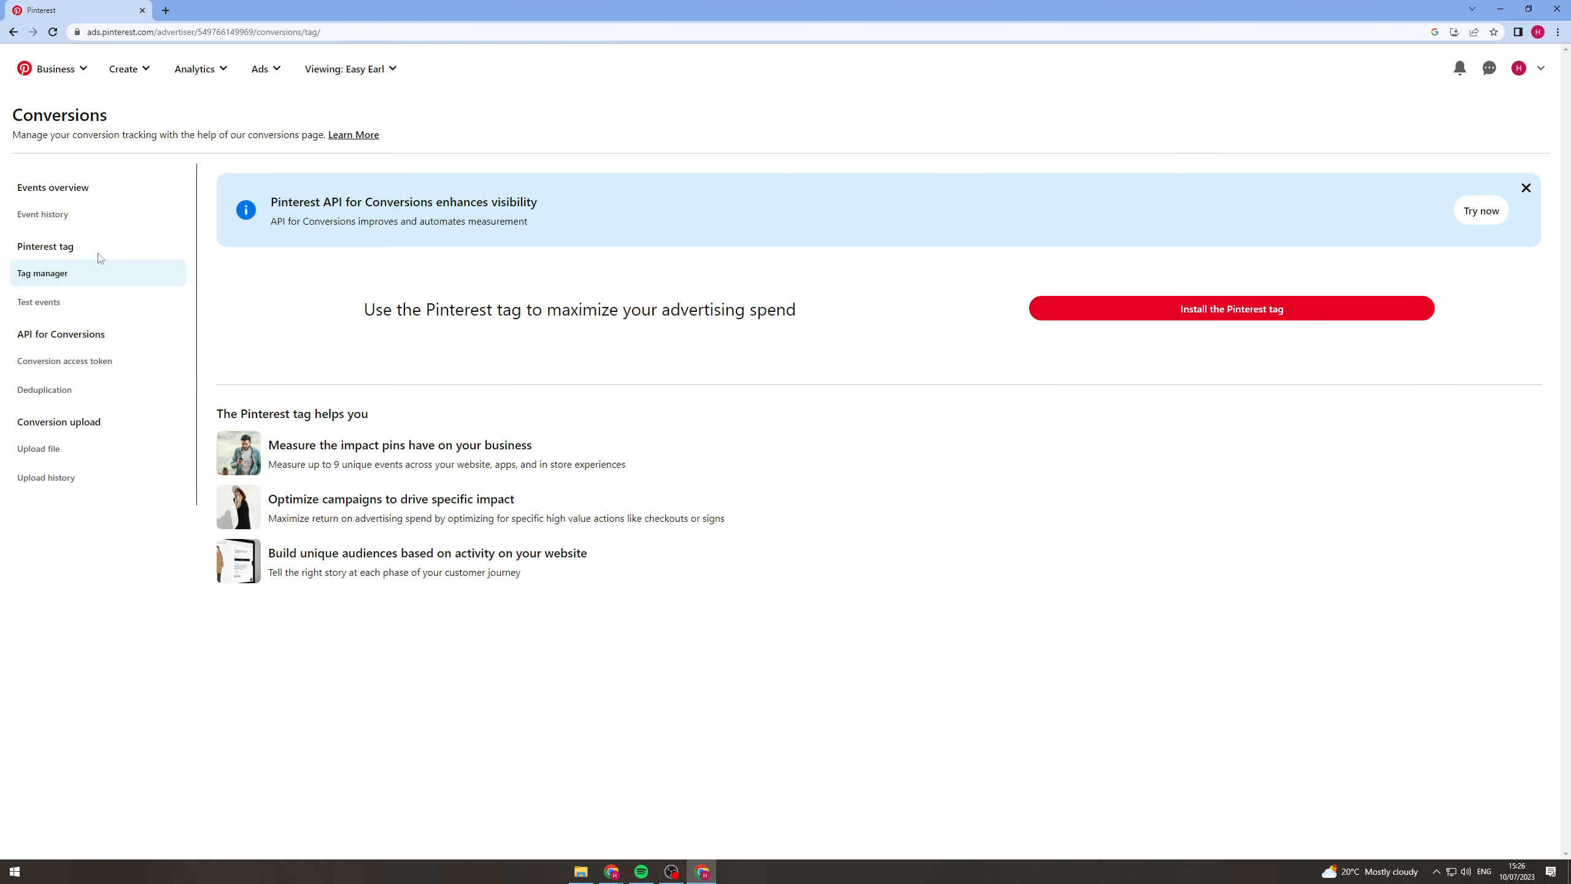
Check the Pinterest tag's installation and activity in the tag manager and test events, reloading the Conversions page.
{"action": "left_click", "coordinate": [44, 308]}
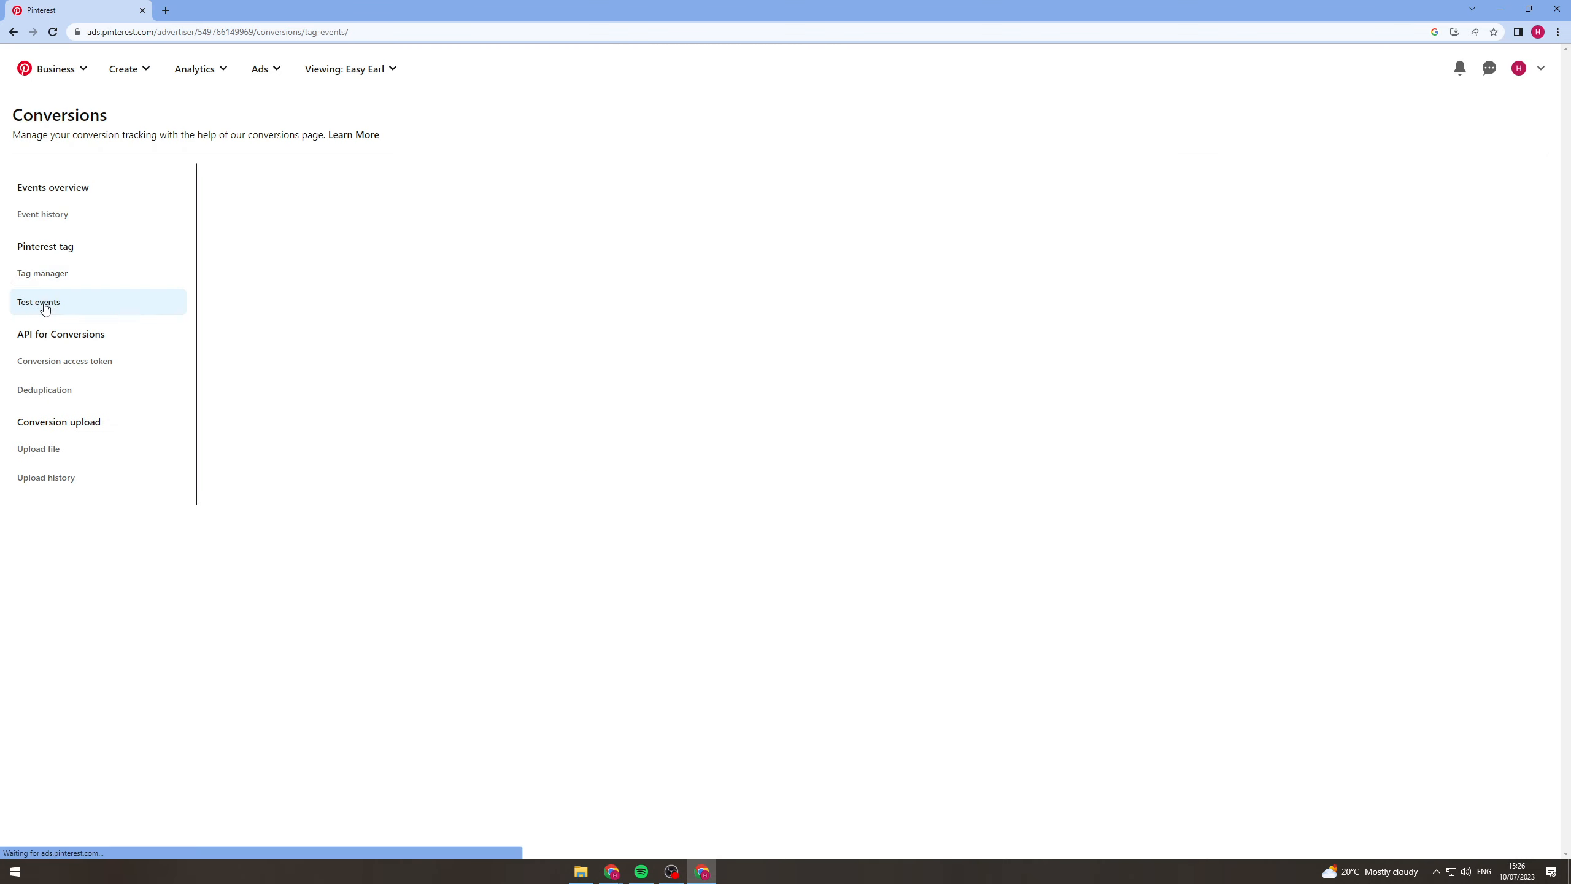
{"action": "left_click", "coordinate": [42, 277]}
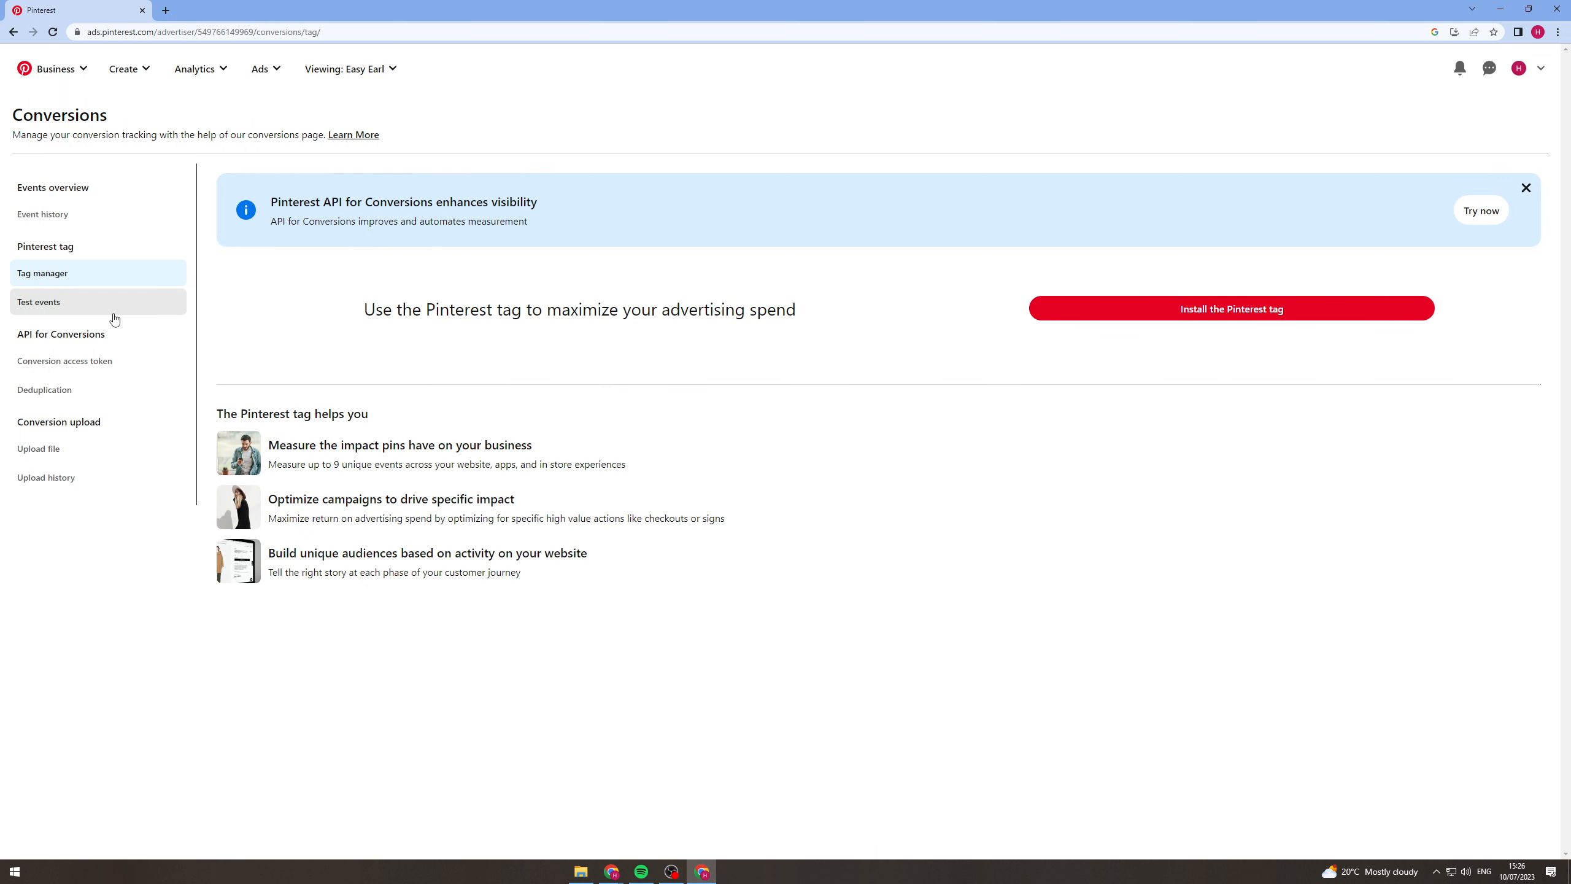
{"action": "key", "text": "alt+Tab"}
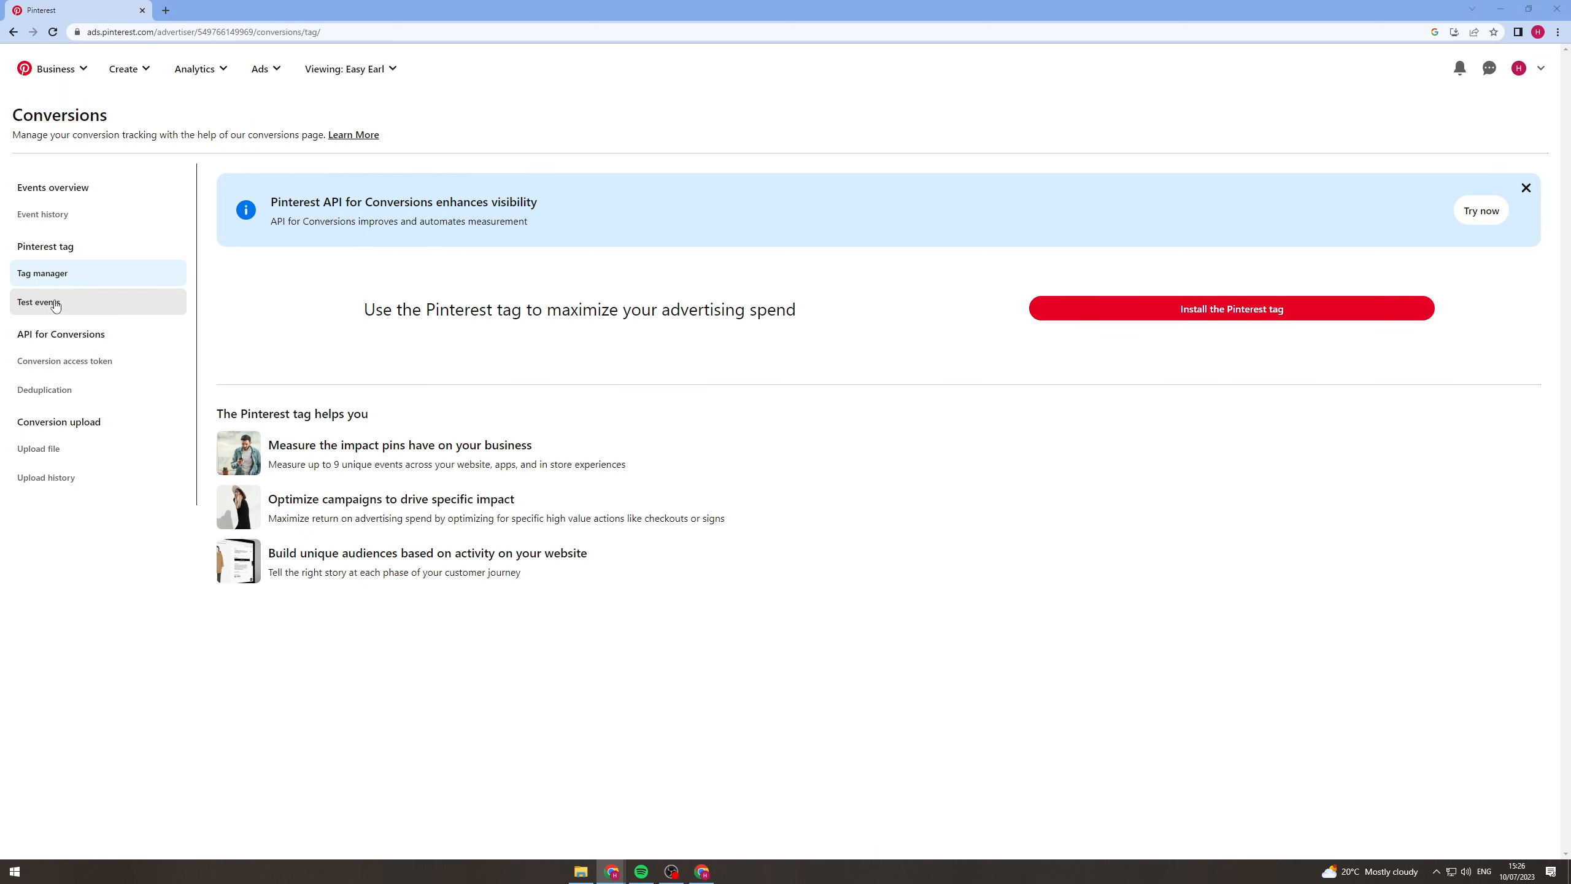
{"action": "left_click", "coordinate": [55, 303]}
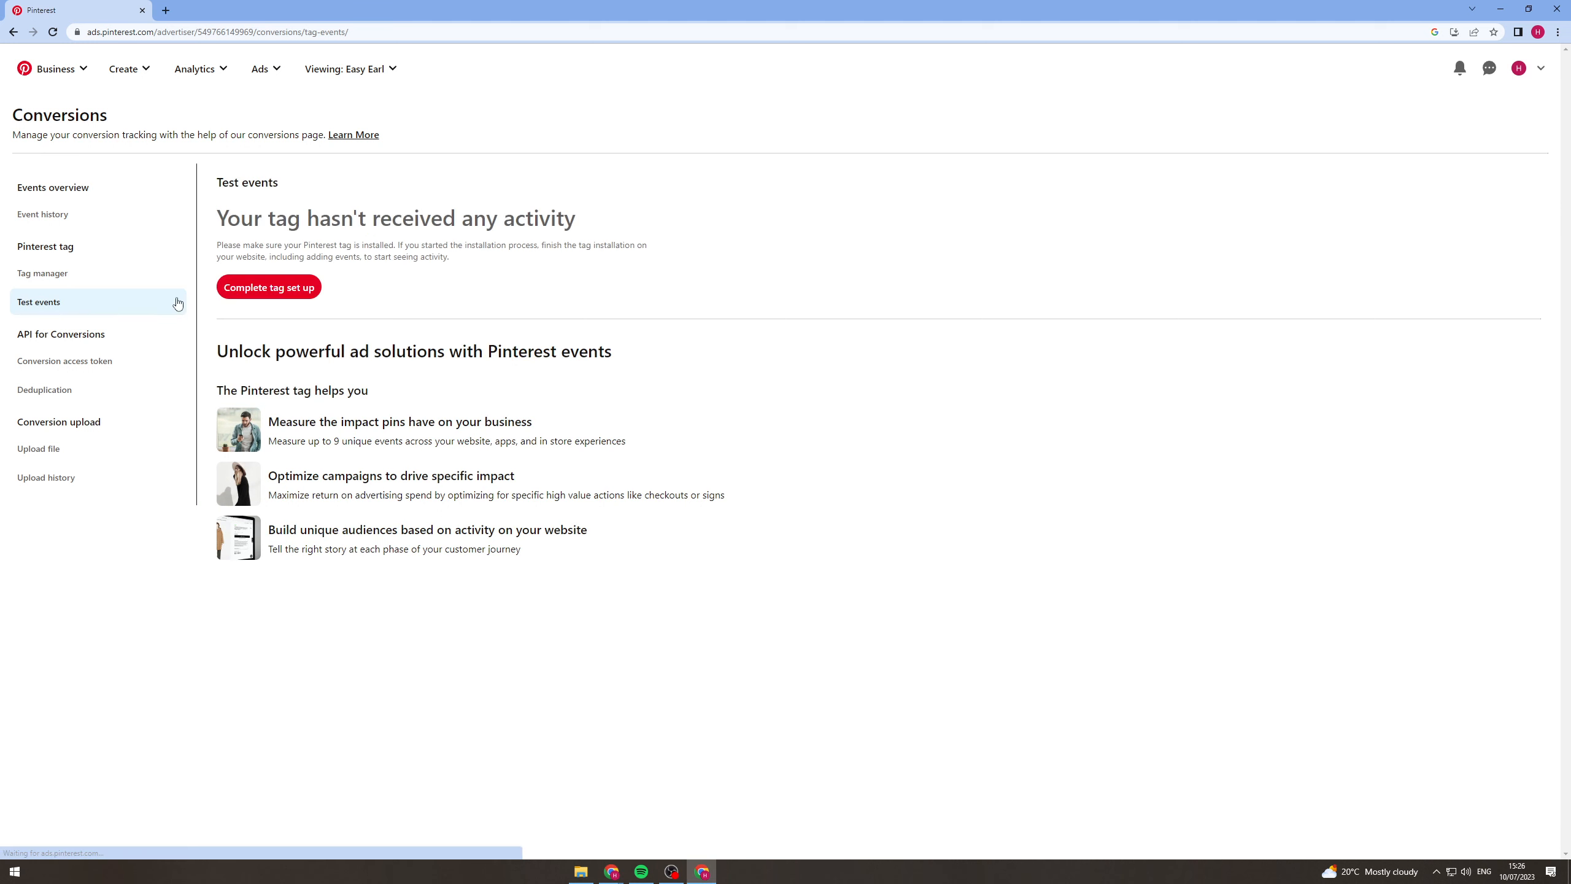
{"action": "left_click", "coordinate": [270, 288]}
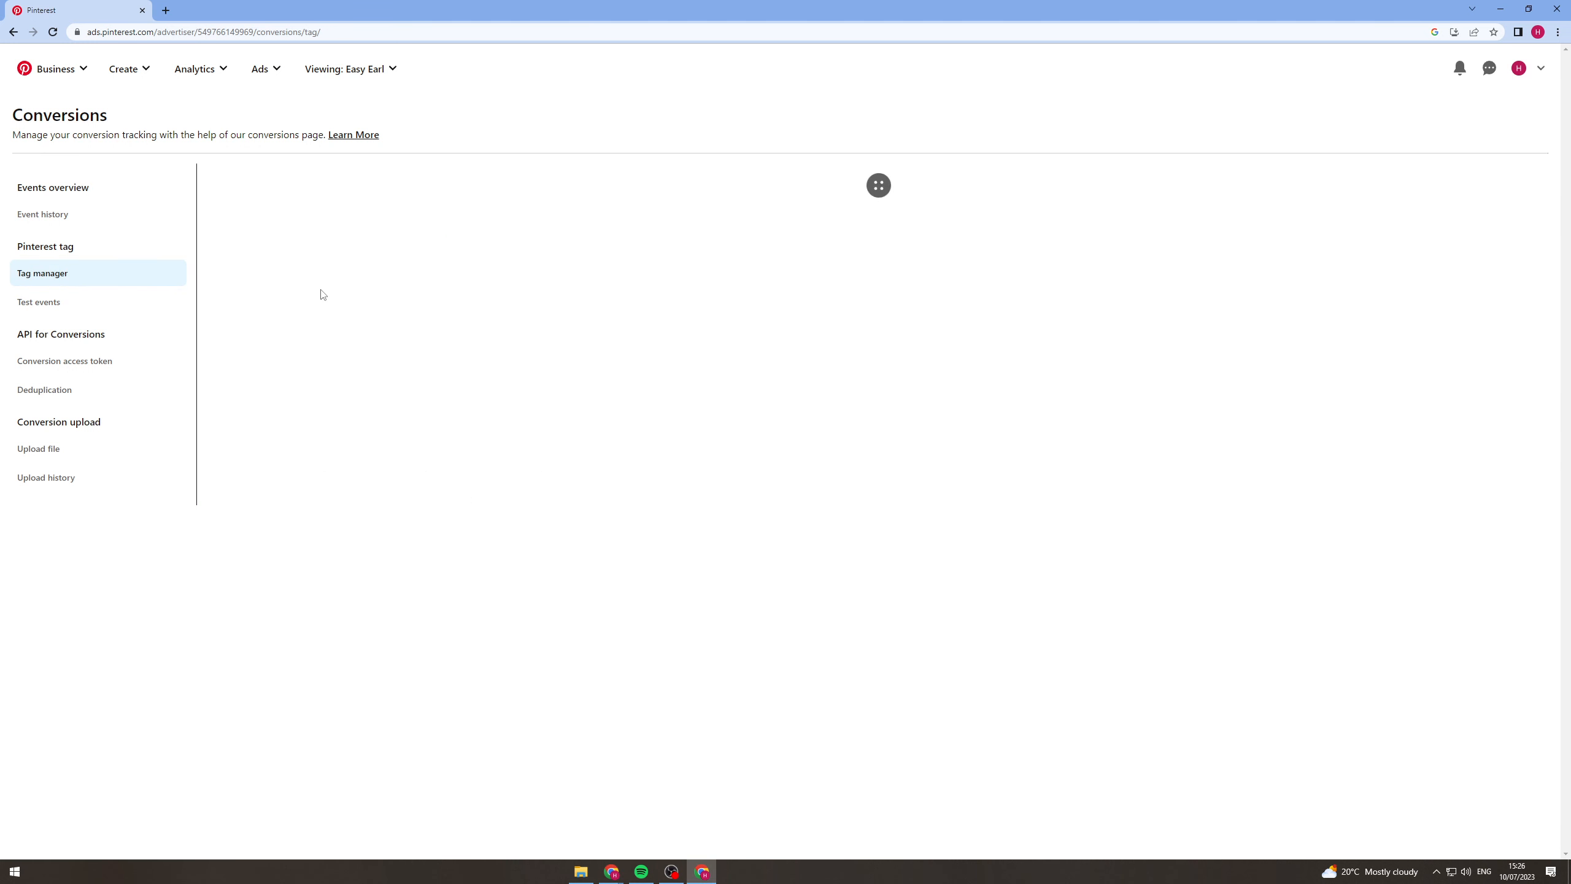
{"action": "left_click", "coordinate": [110, 302]}
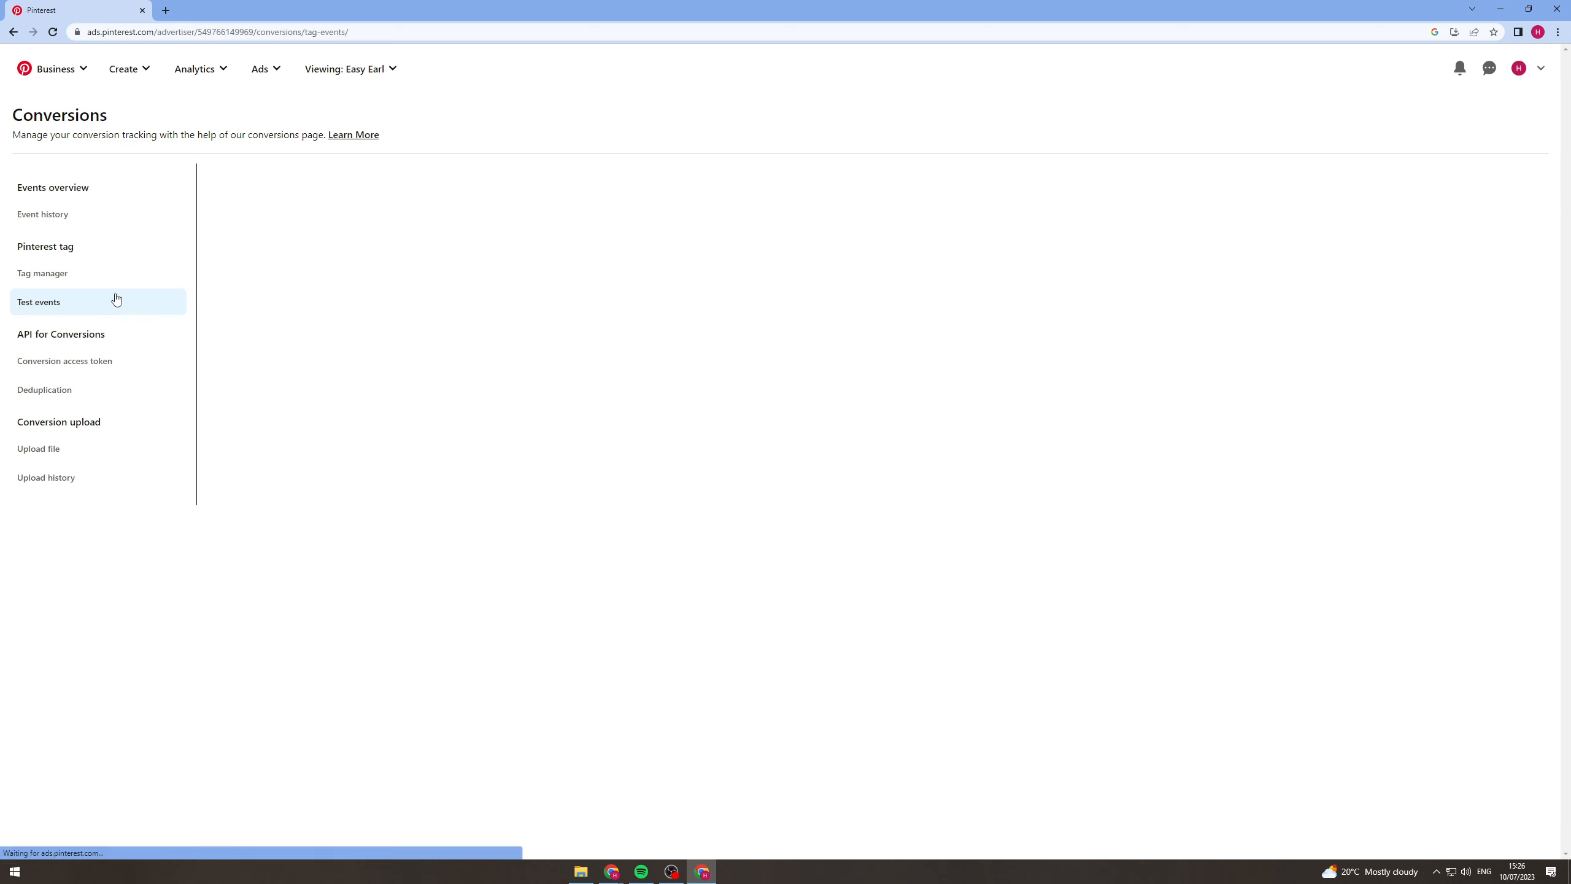
{"action": "left_click", "coordinate": [105, 277]}
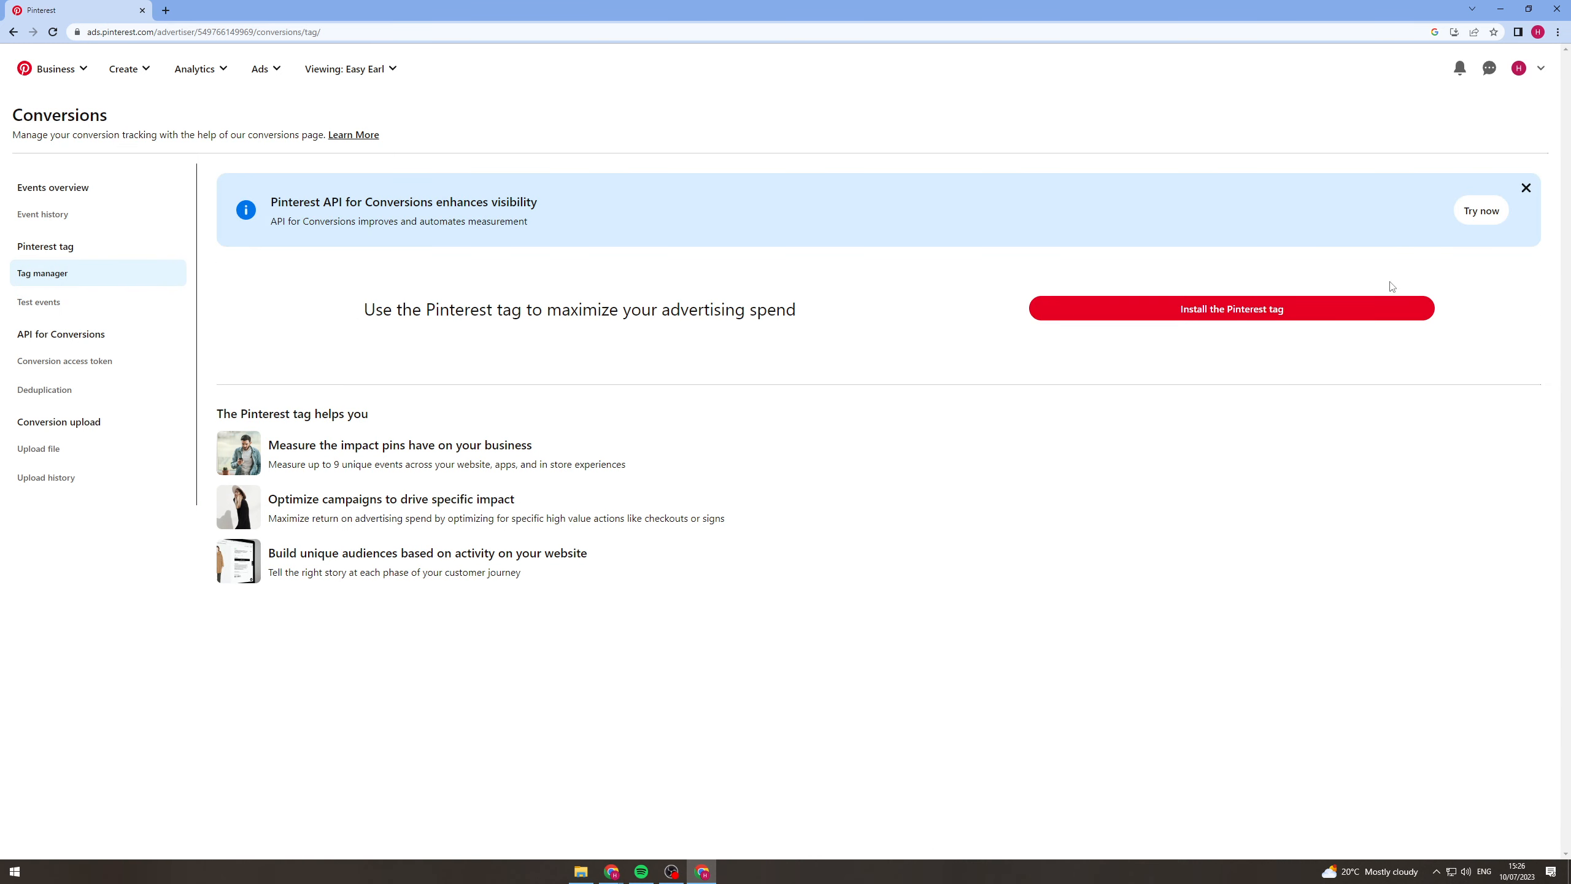
{"action": "key", "text": "alt+Tab"}
{"action": "left_click", "coordinate": [446, 288]}
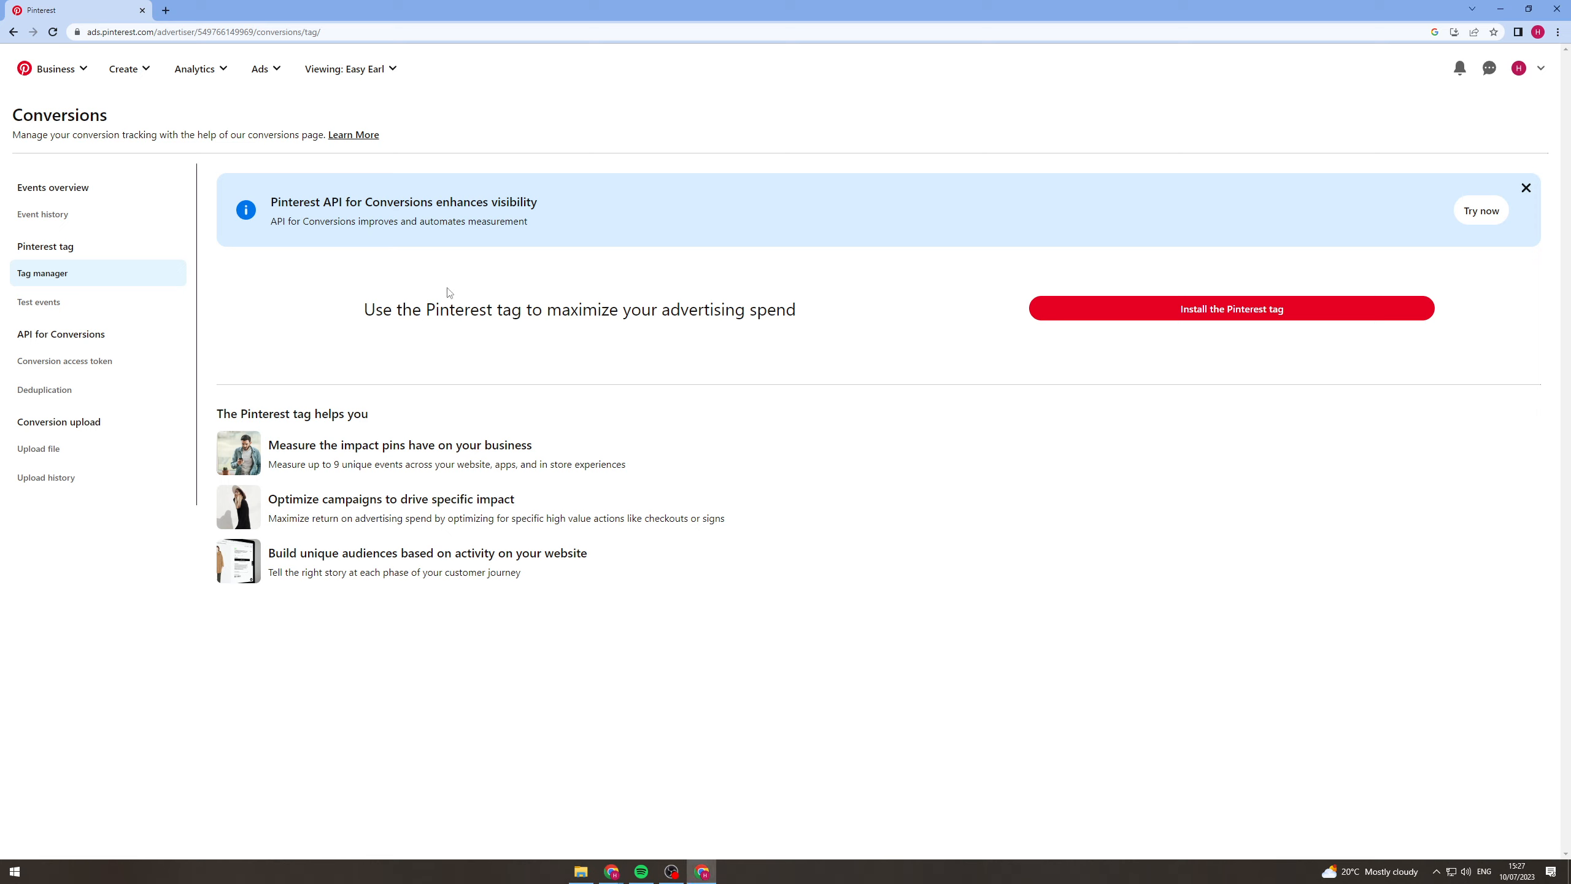
{"action": "left_click", "coordinate": [50, 32]}
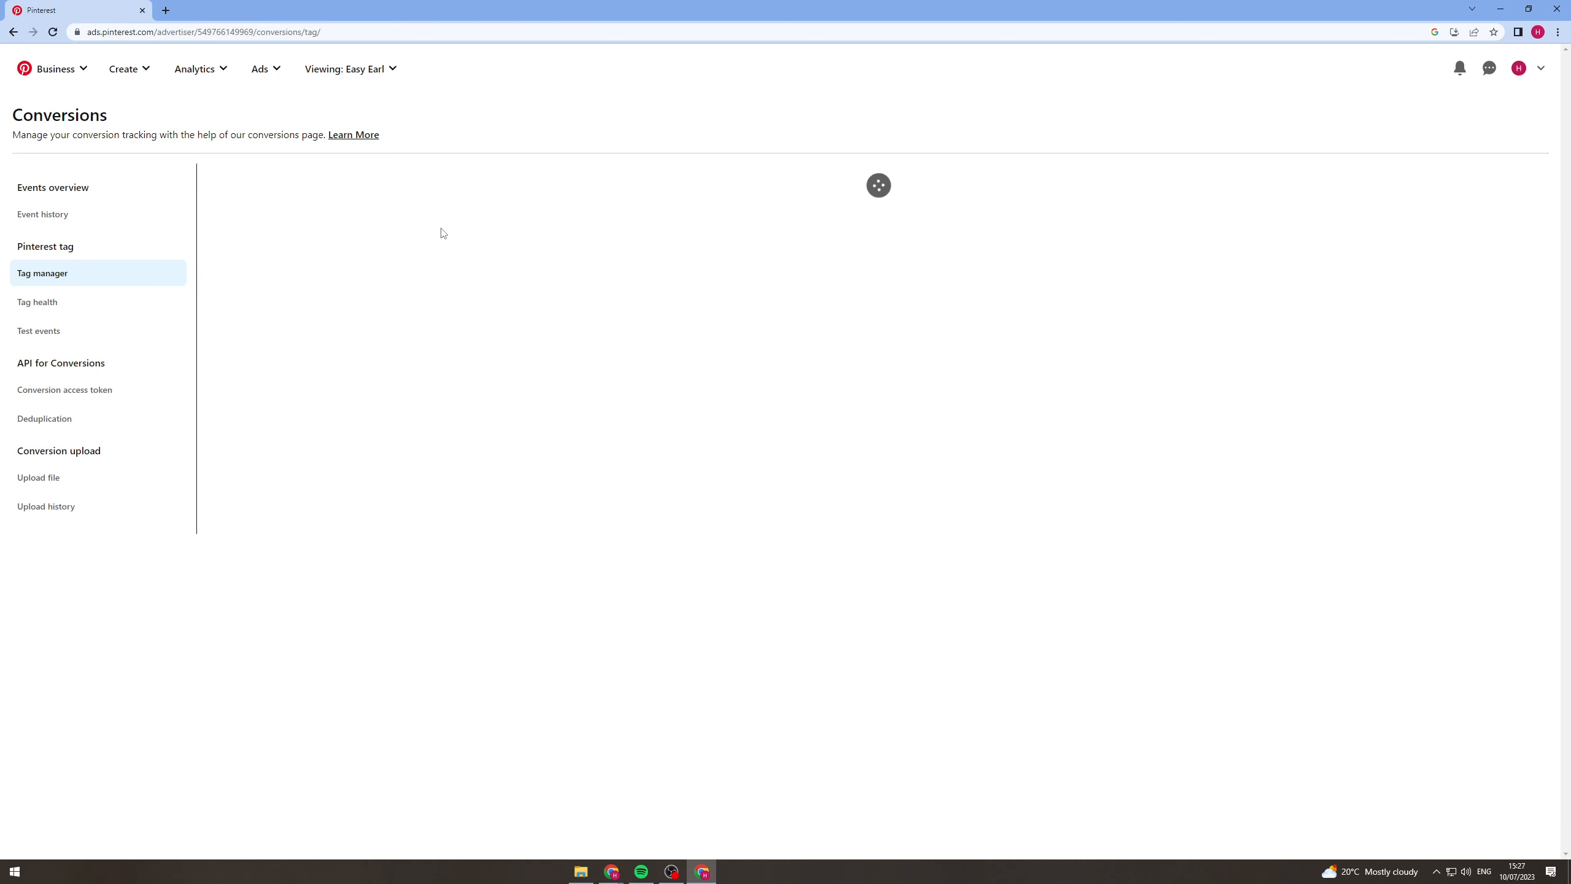
{"action": "left_click", "coordinate": [59, 325]}
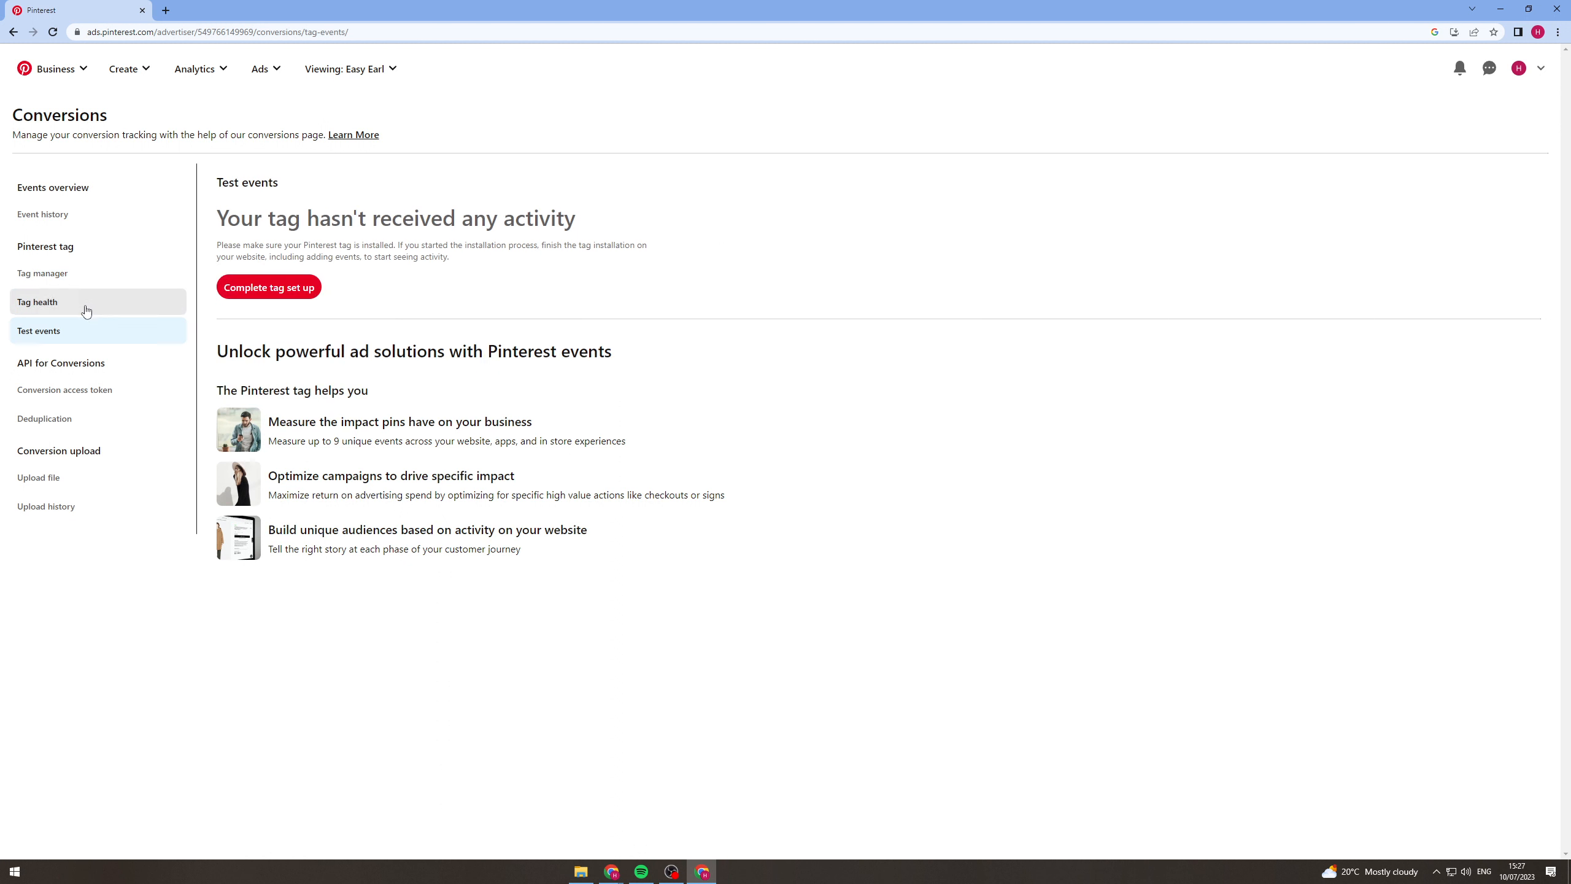
Start a new ad campaign in Manual Campaign mode and try to choose the Conversions objective.
{"action": "left_click", "coordinate": [128, 69]}
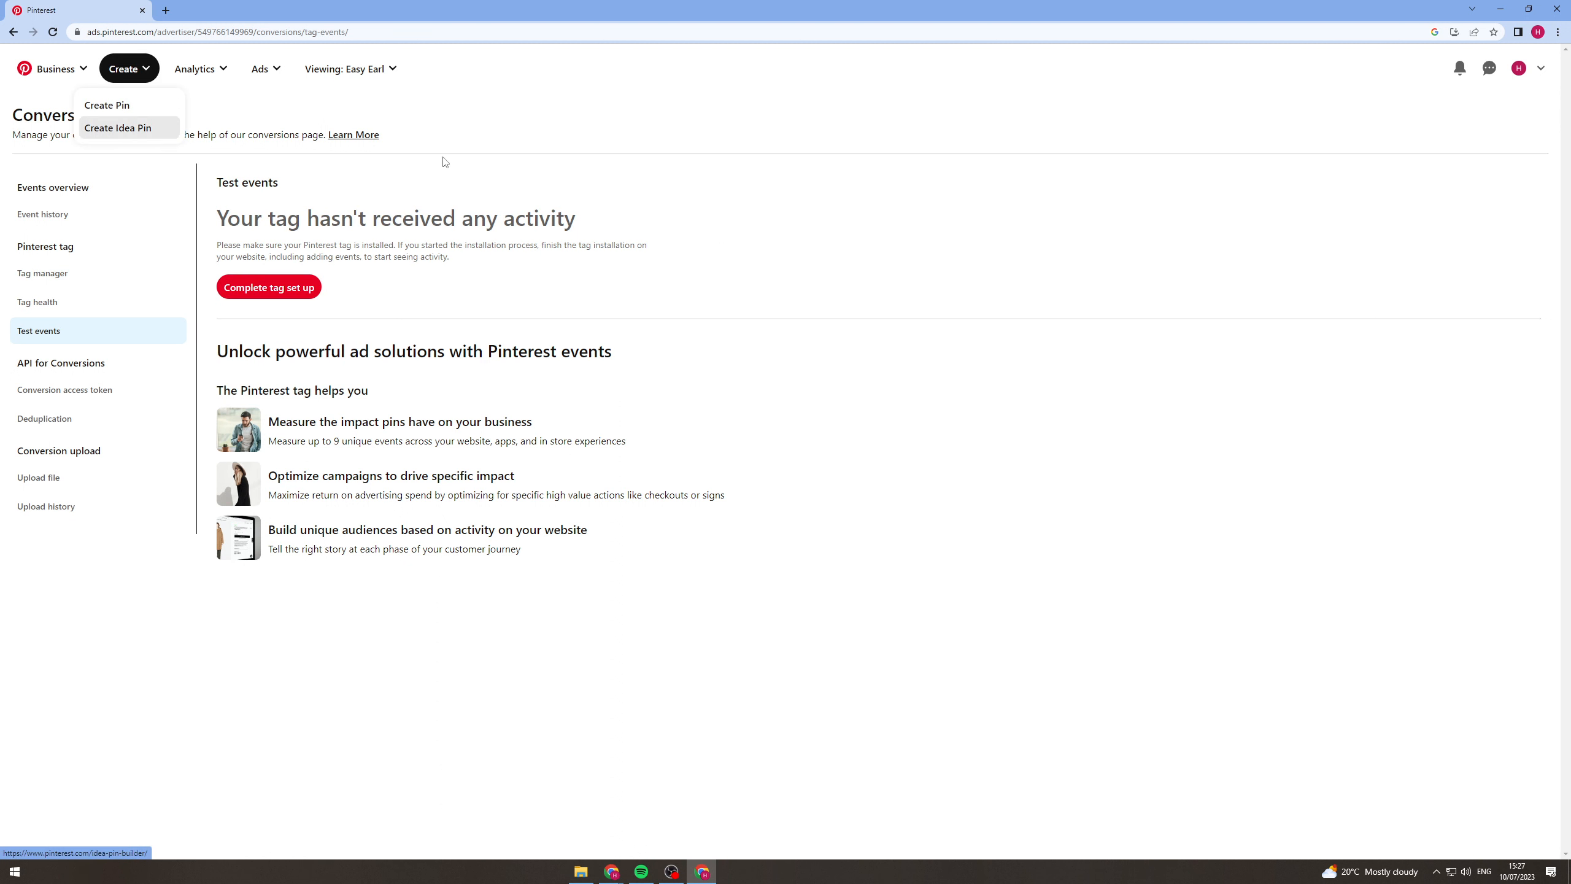
{"action": "left_click", "coordinate": [13, 31]}
{"action": "left_click", "coordinate": [127, 69]}
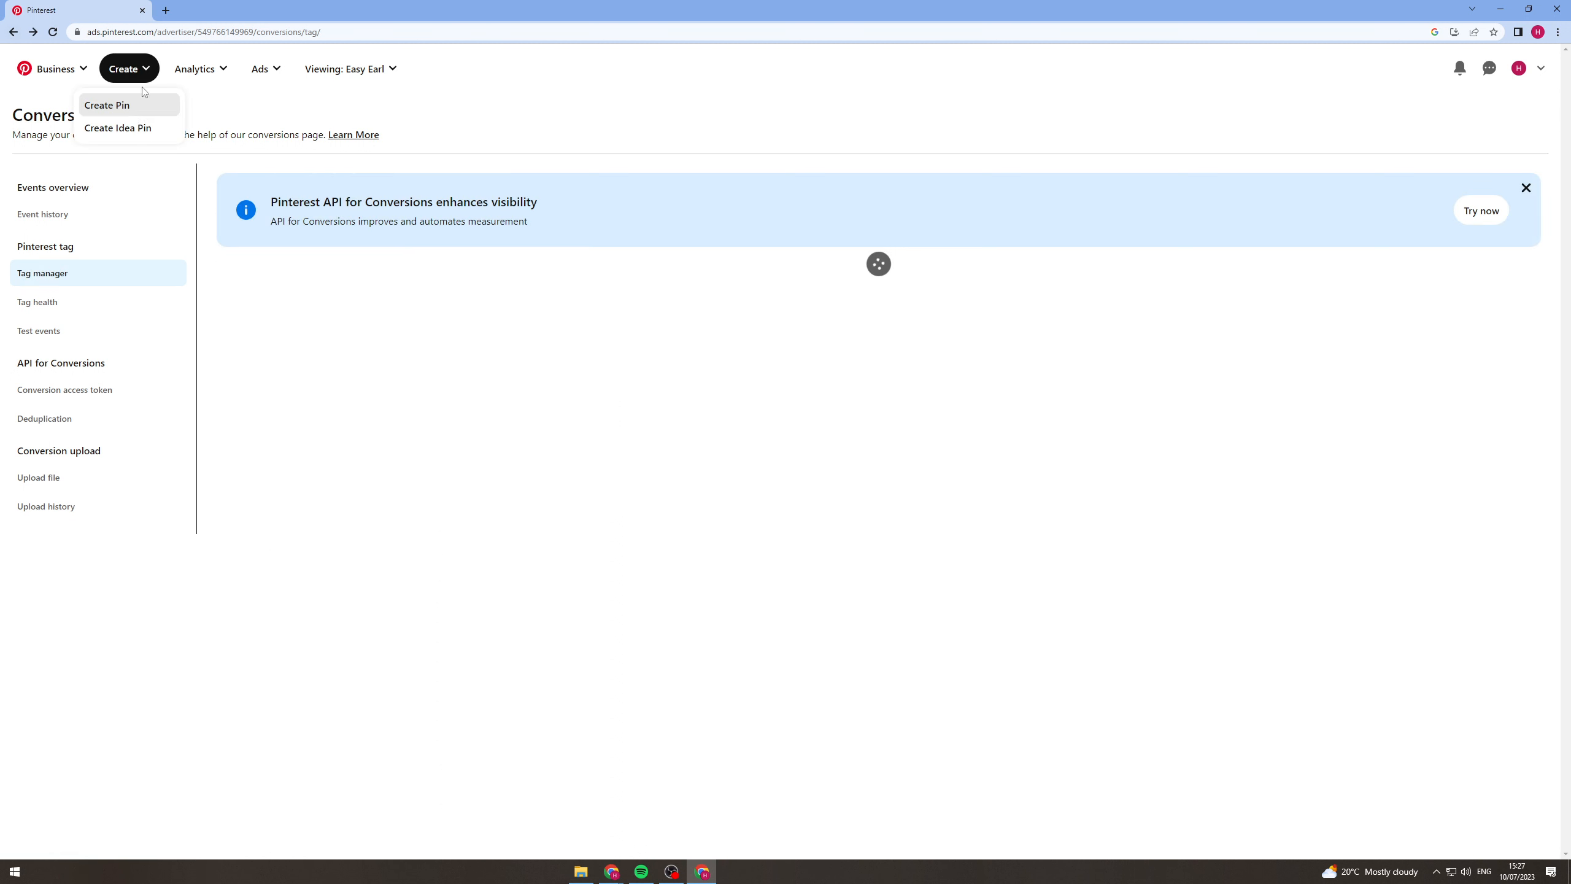
{"action": "left_click", "coordinate": [265, 69]}
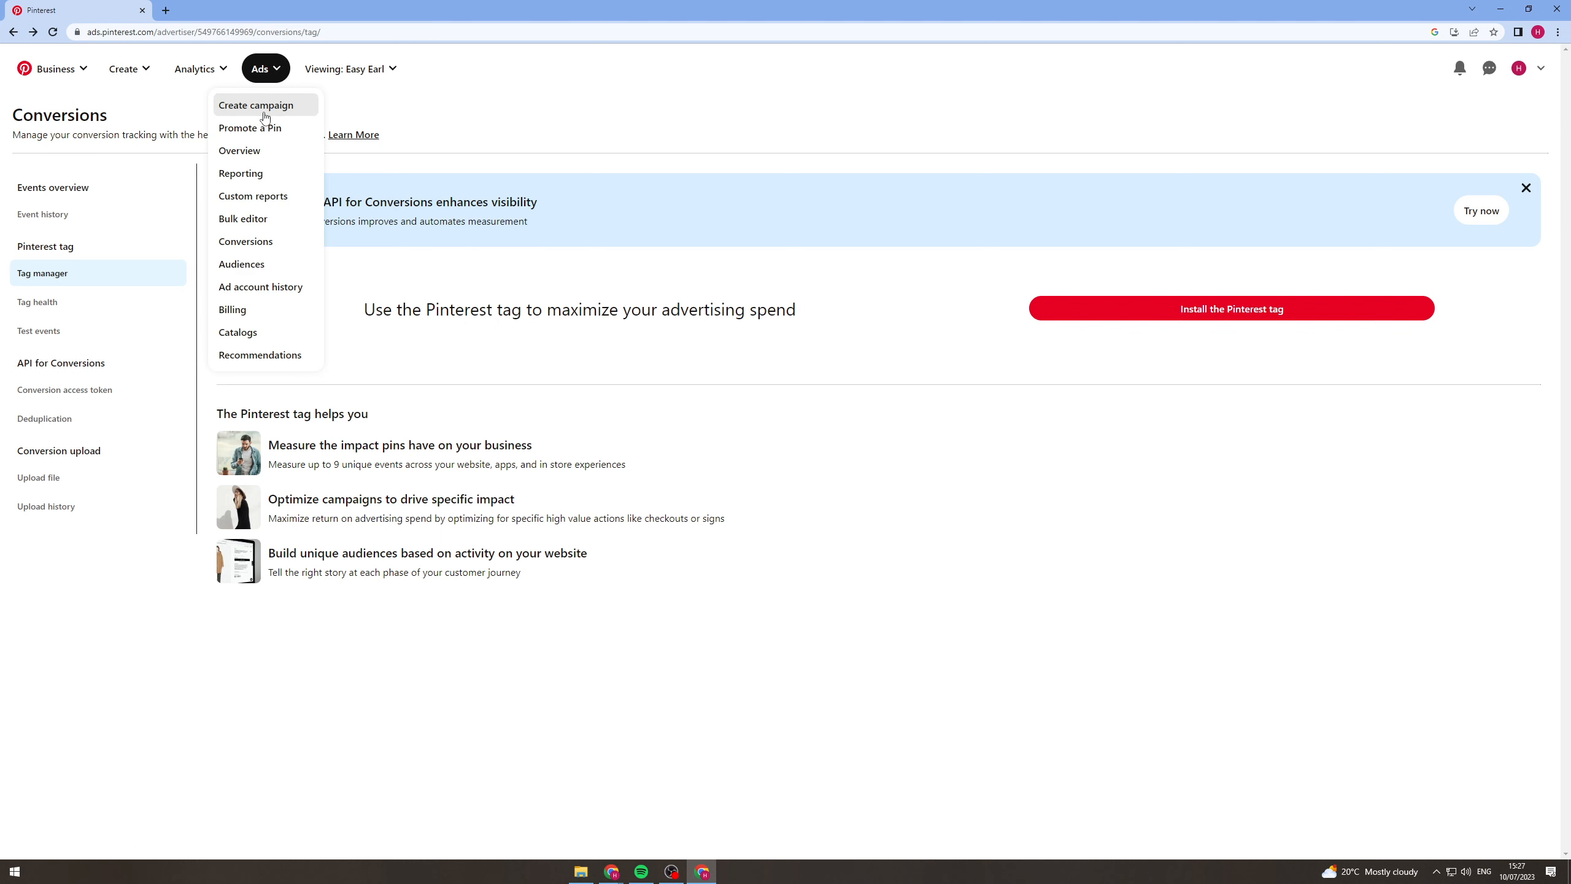
{"action": "left_click", "coordinate": [262, 105]}
{"action": "left_click", "coordinate": [873, 397]}
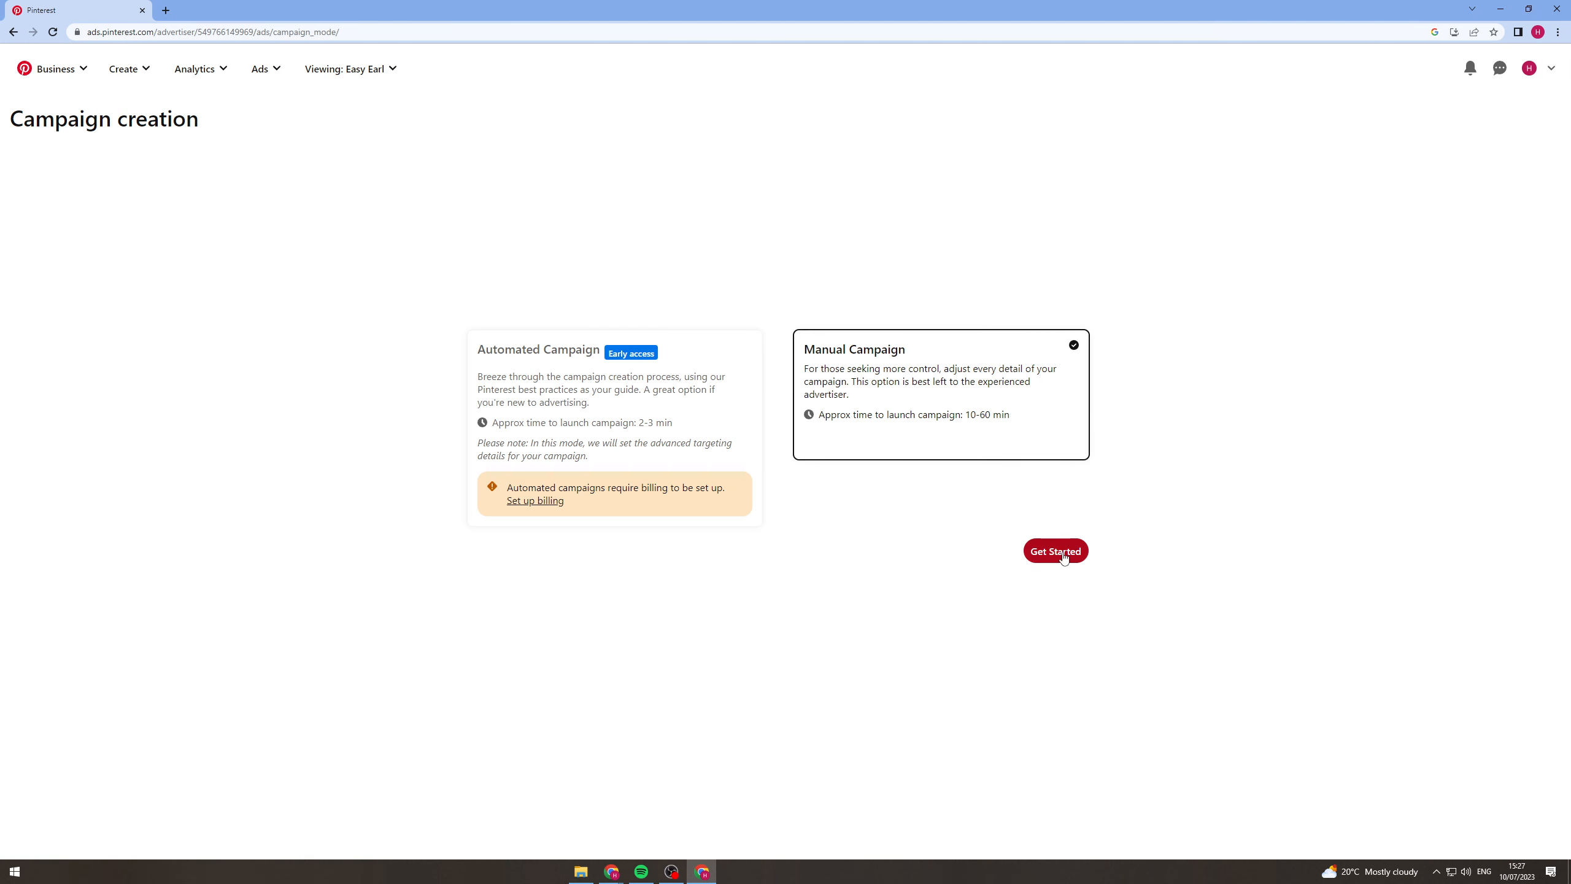
{"action": "left_click", "coordinate": [1055, 550]}
{"action": "left_click", "coordinate": [722, 320]}
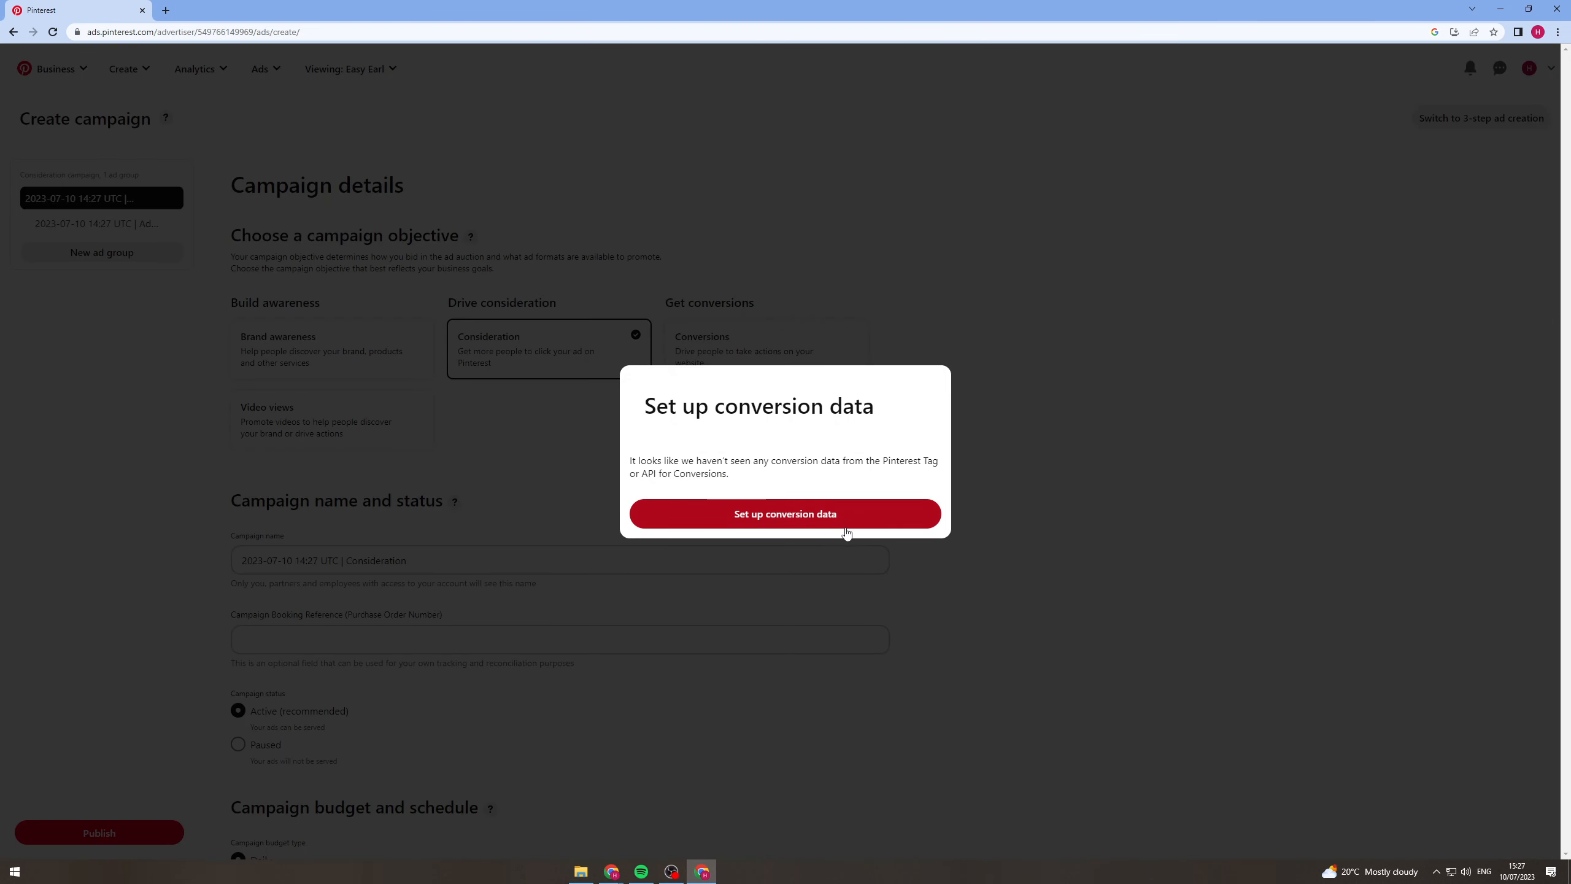
Try again to choose the Conversions objective and dismiss the conversion data setup dialog.
{"action": "left_click", "coordinate": [1236, 618]}
{"action": "left_click", "coordinate": [780, 342]}
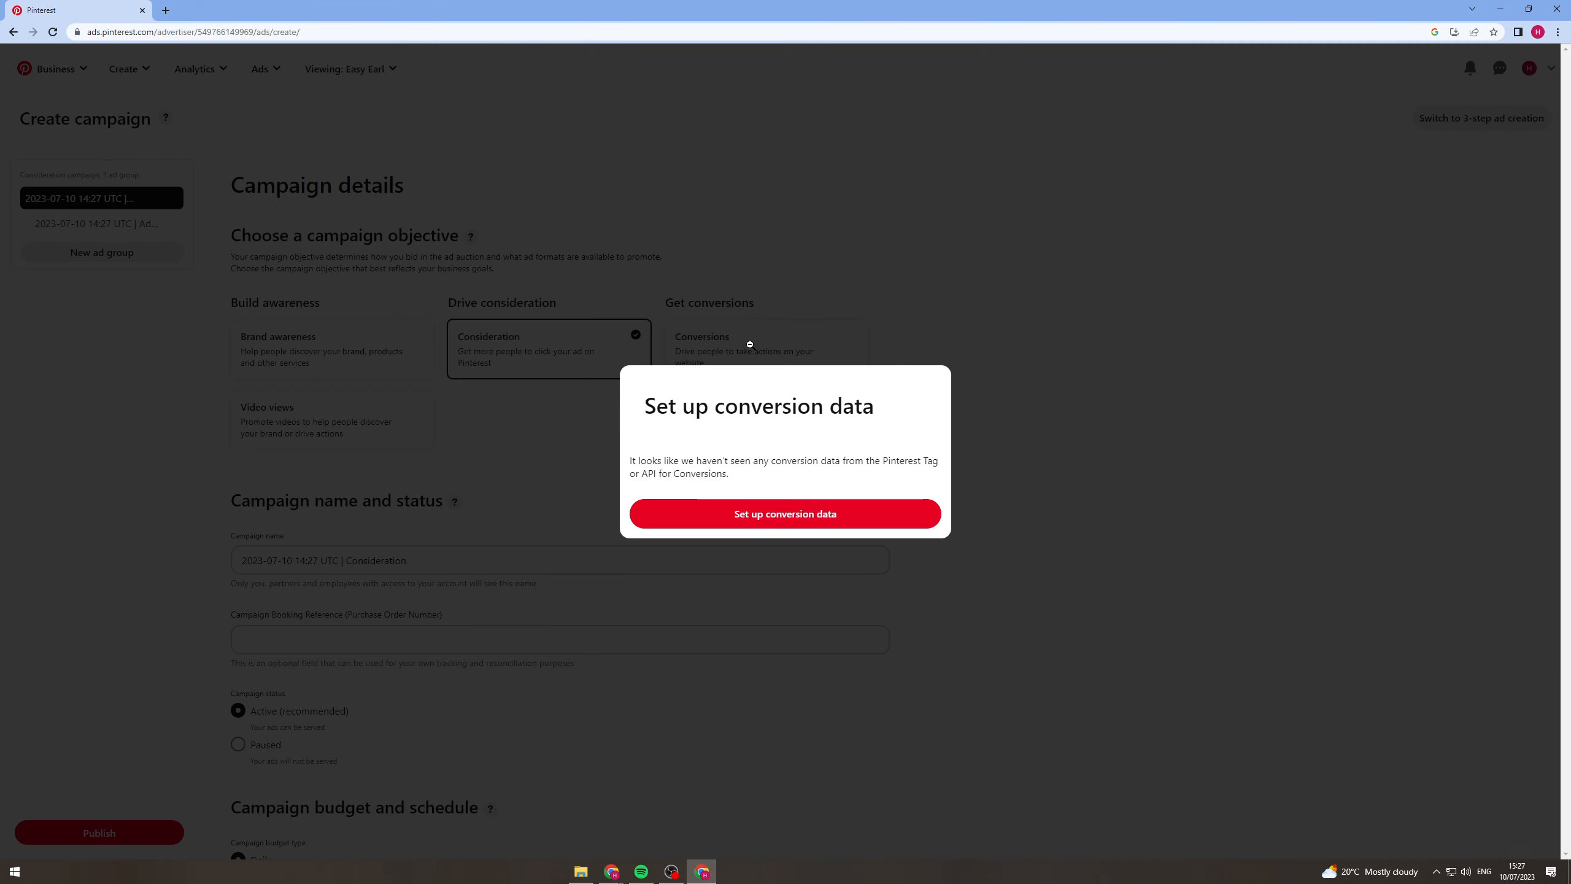
{"action": "left_click", "coordinate": [749, 344]}
{"action": "left_click", "coordinate": [779, 341]}
{"action": "left_click", "coordinate": [1181, 426]}
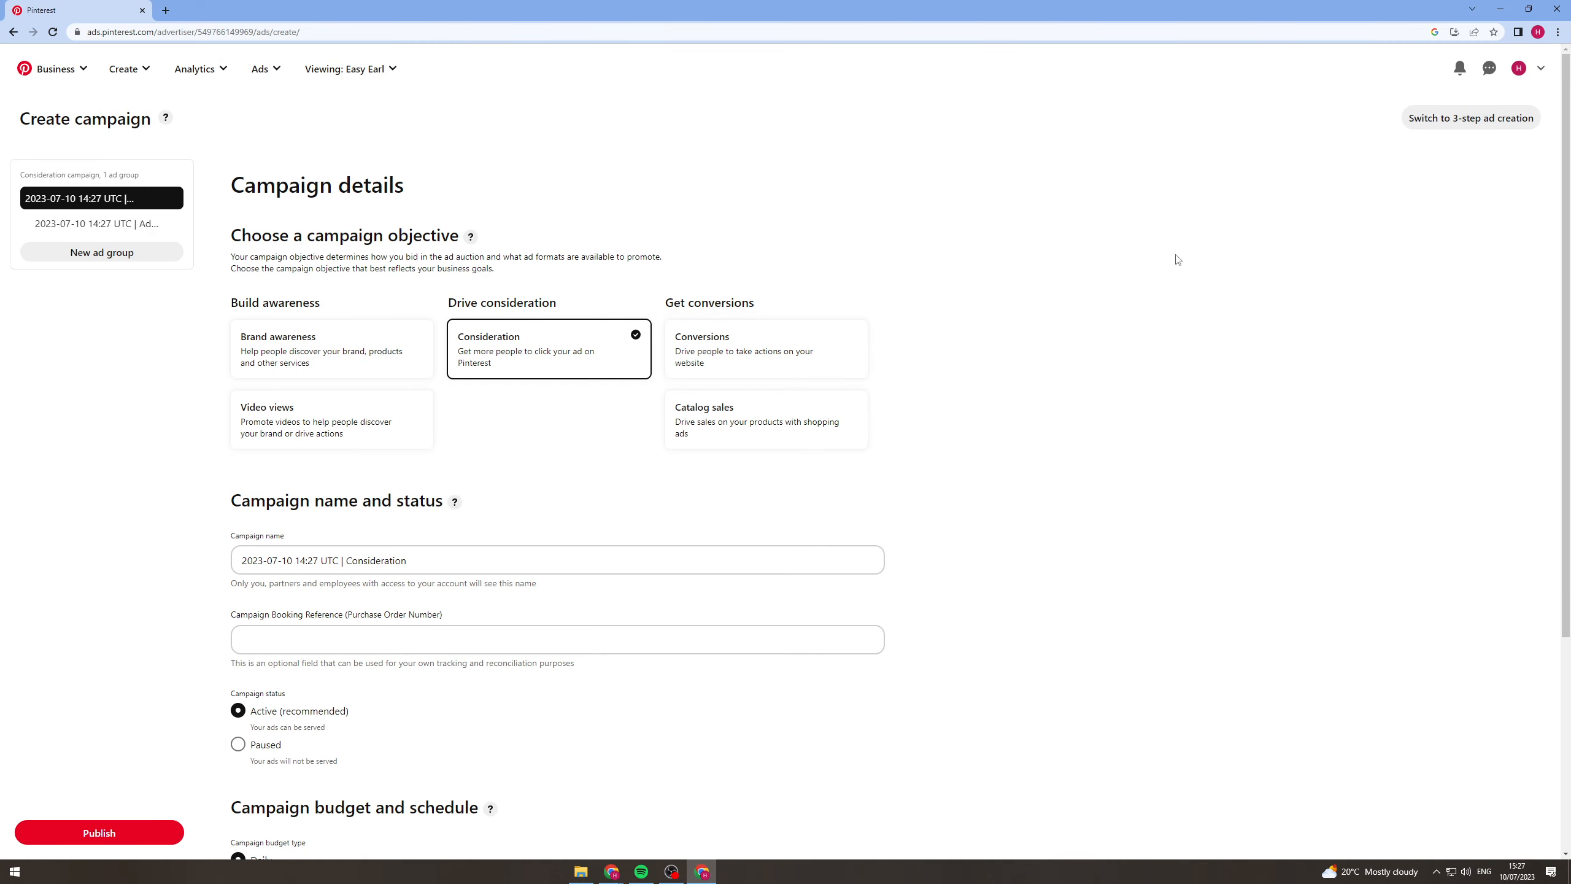
Name the campaign "UK 18 - 24 MALE, CLOTHING".
{"action": "scroll", "coordinate": [528, 366], "scroll_direction": "down", "scroll_amount": 2}
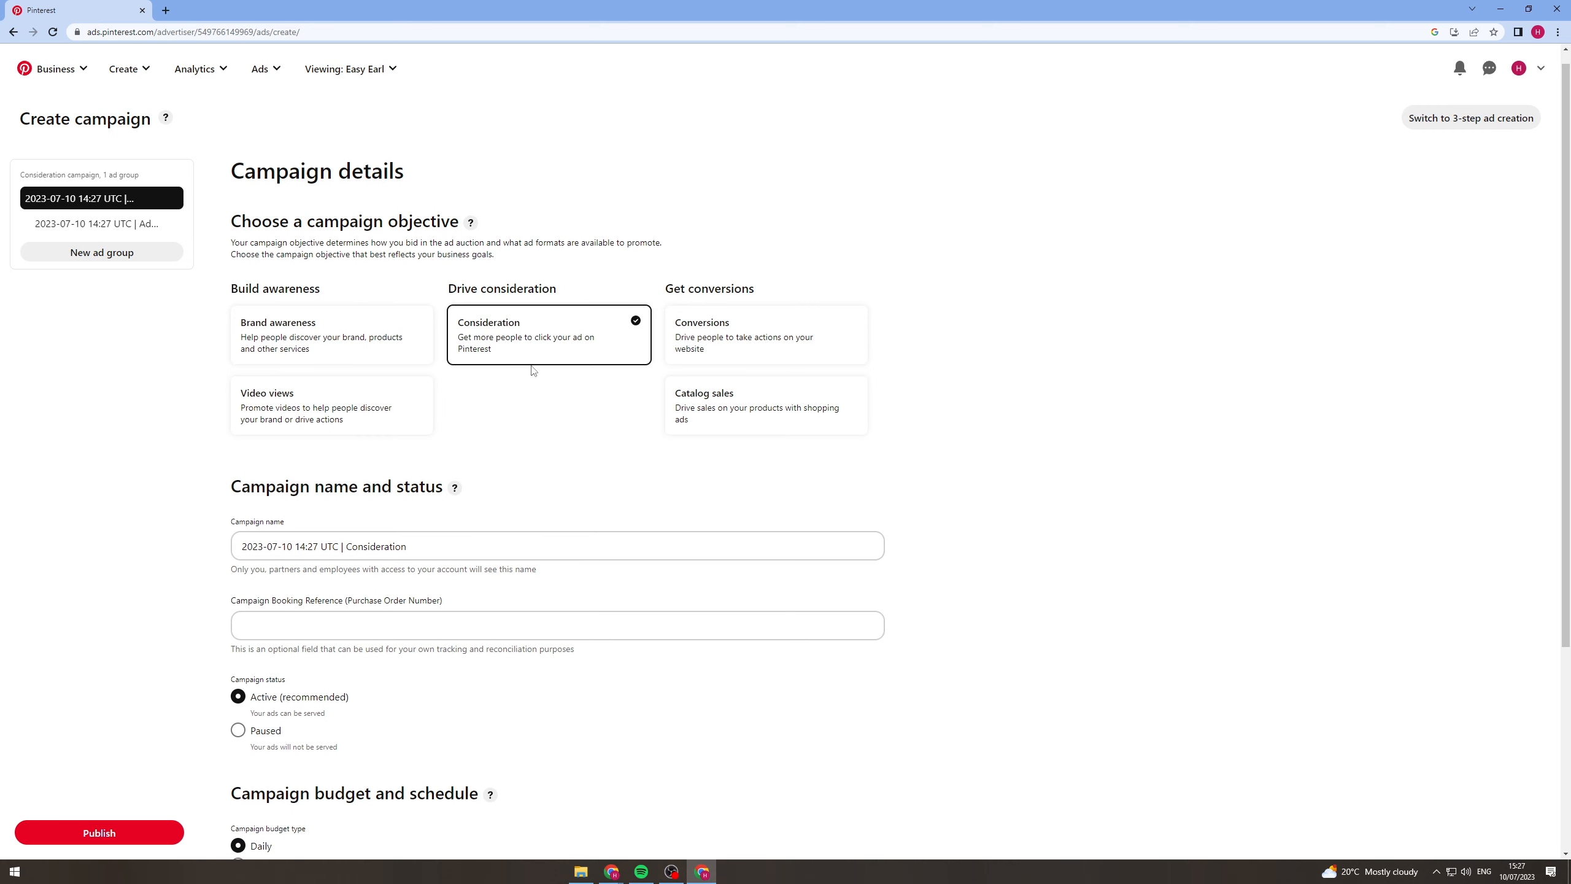
{"action": "triple_click", "coordinate": [400, 441]}
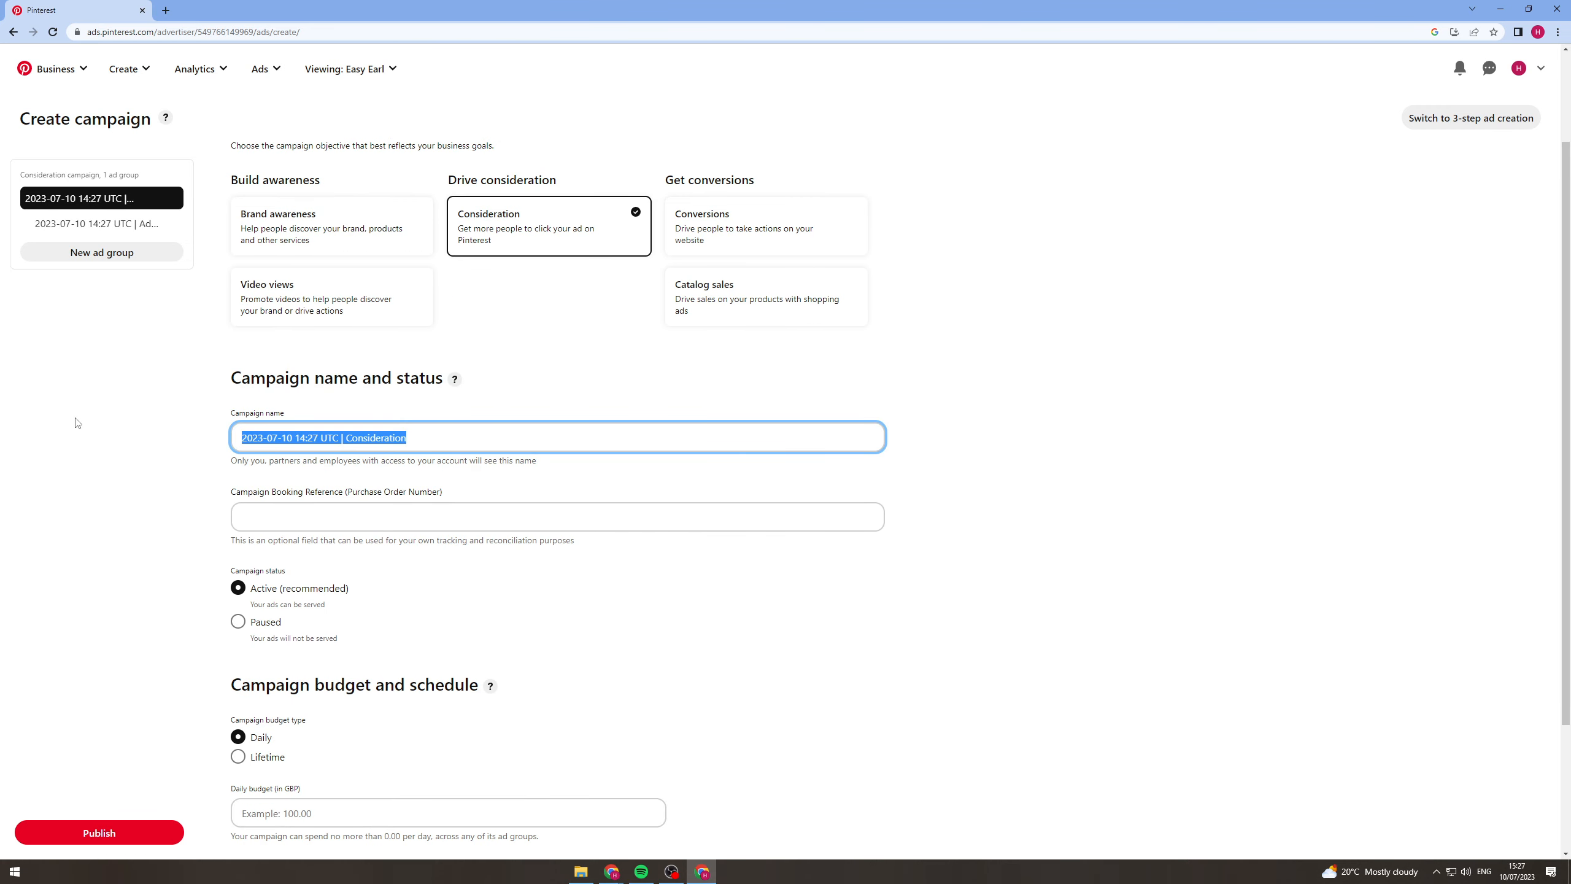
{"action": "type", "text": "UK 18 - 24 MALE, CLOTHING"}
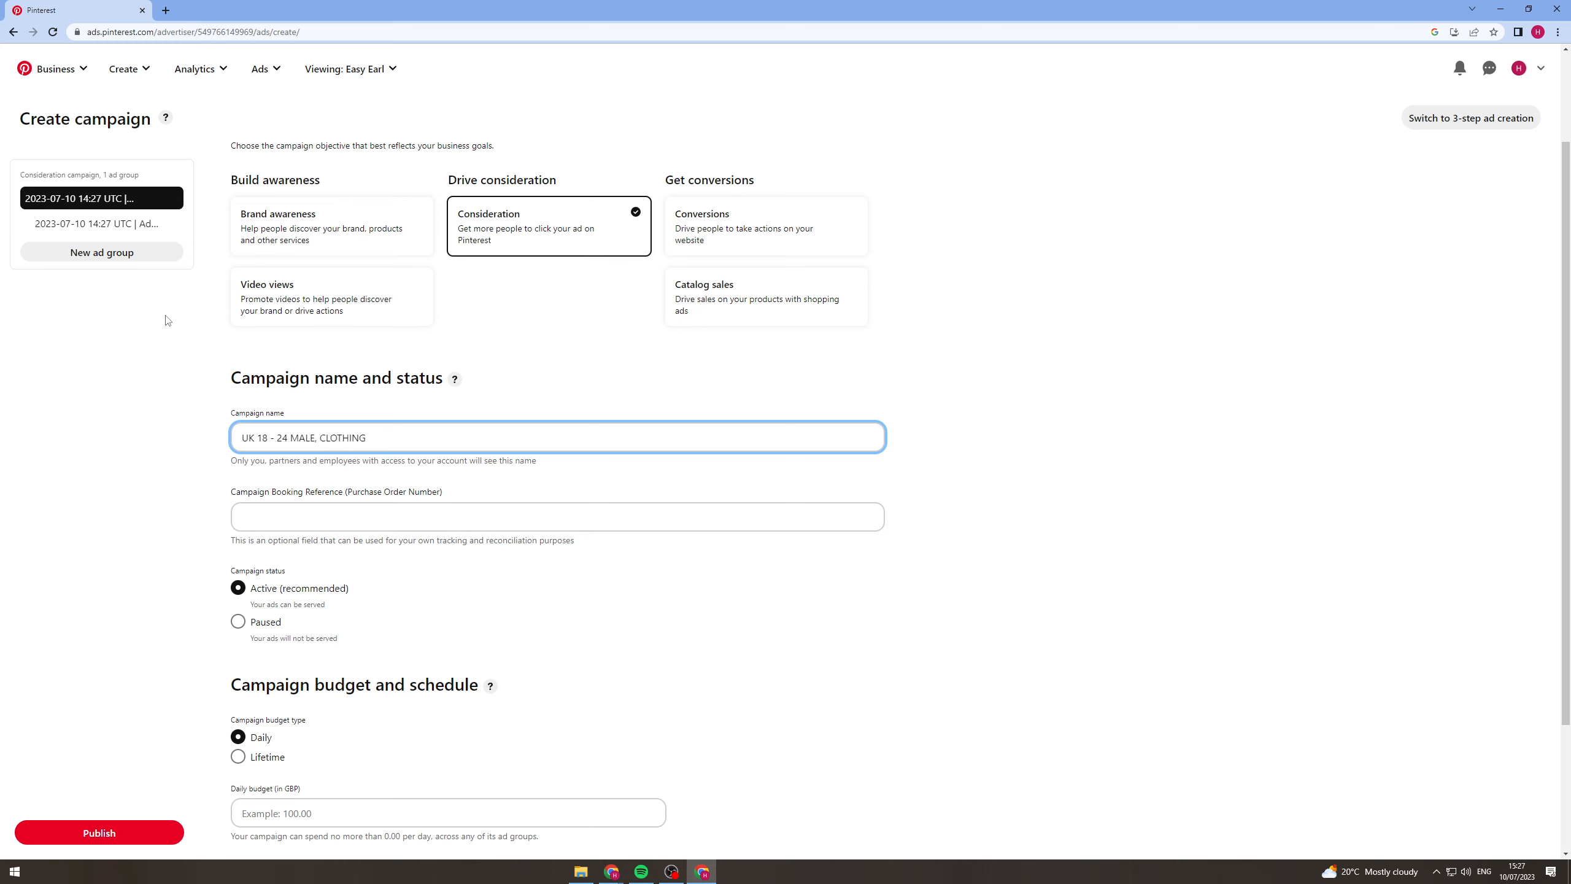
Set the campaign's daily budget to 10.00 GBP.
{"action": "scroll", "coordinate": [232, 412], "scroll_direction": "down", "scroll_amount": 3}
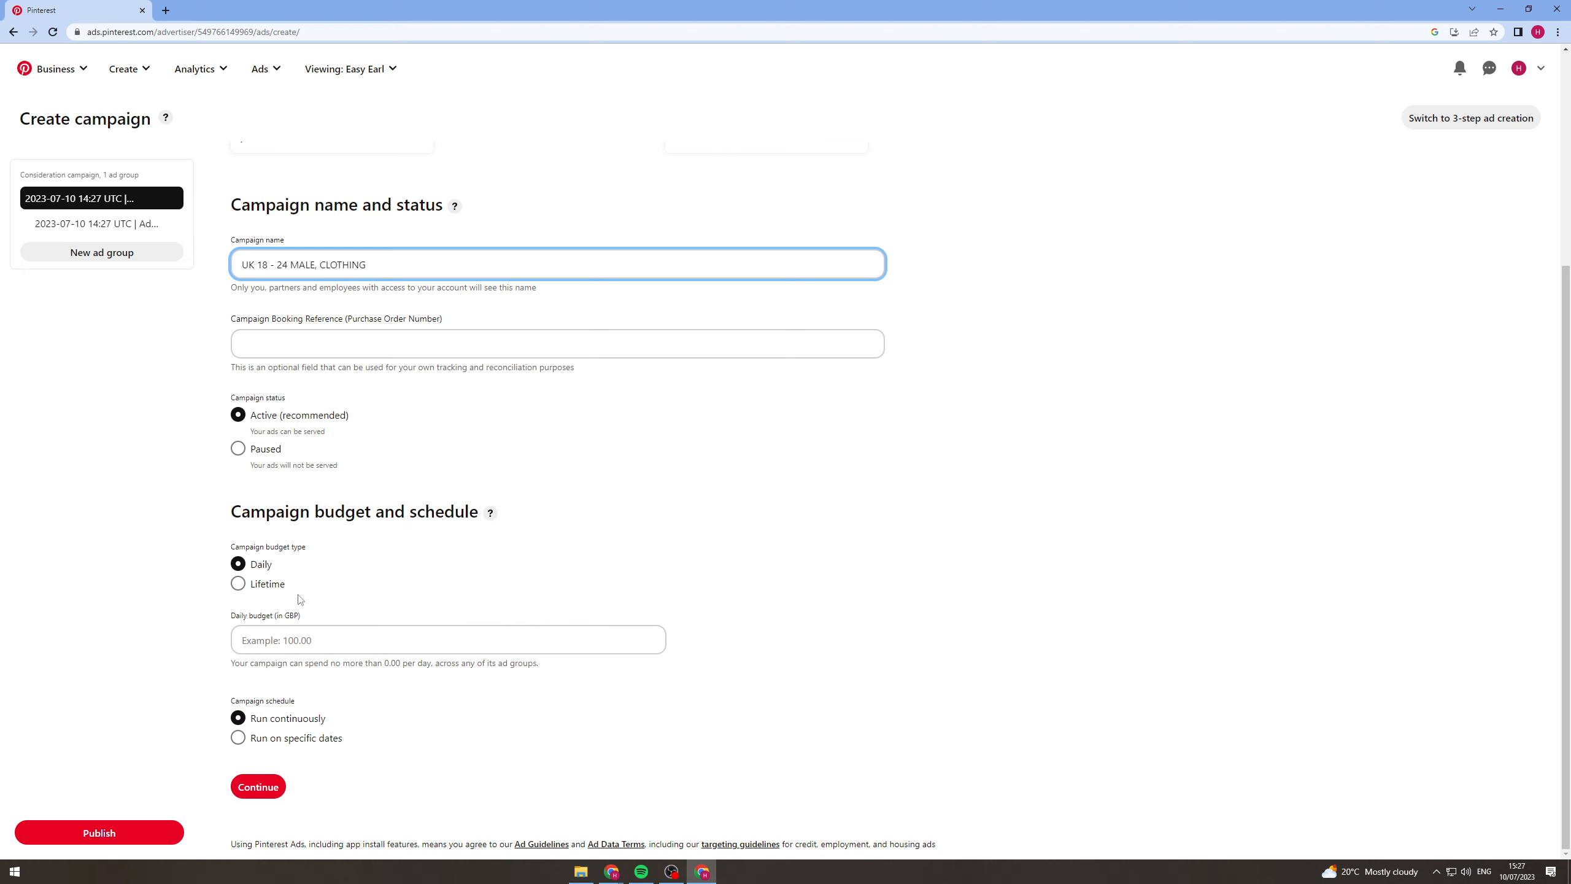
{"action": "left_click", "coordinate": [290, 641]}
{"action": "type", "text": "1"}
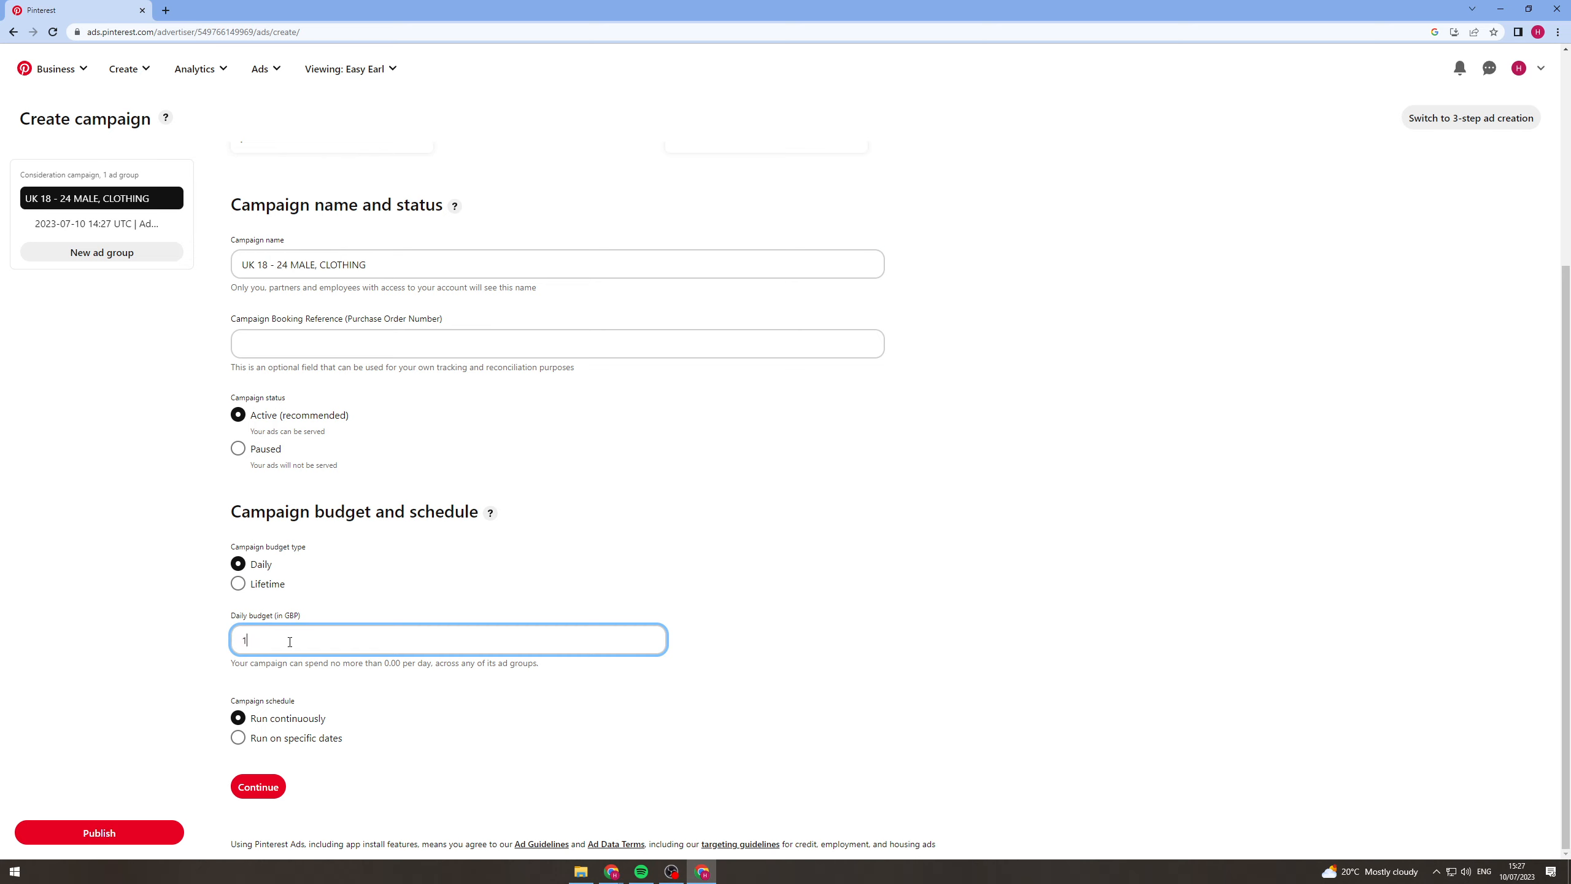
{"action": "type", "text": "0"}
{"action": "left_click", "coordinate": [717, 613]}
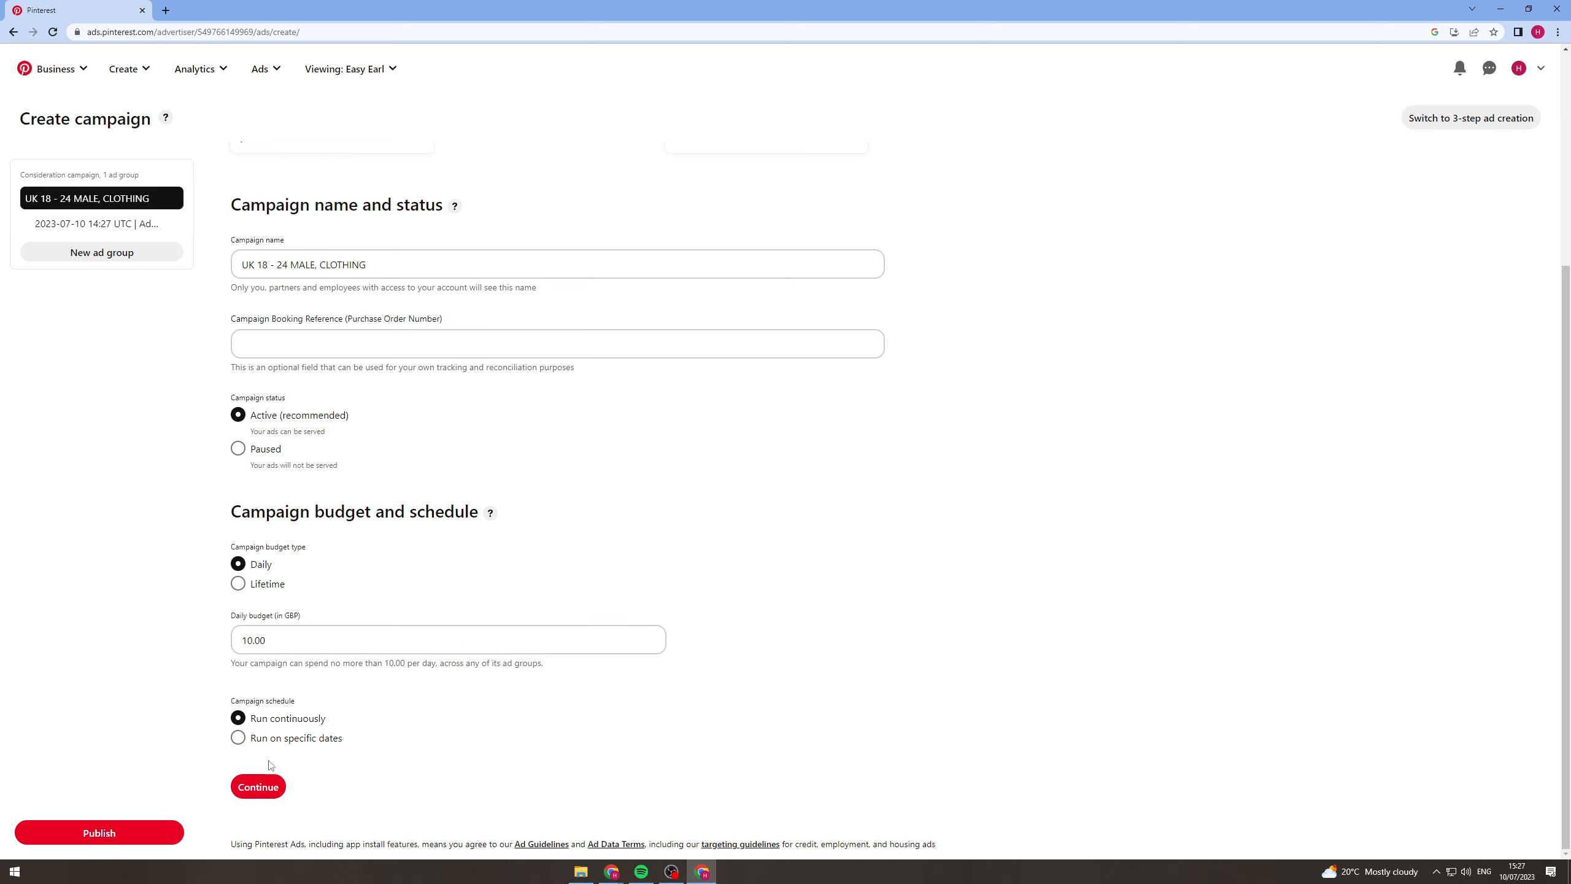
Check the specific dates schedule, return the campaign to Run continuously and continue to the ad group details.
{"action": "left_click", "coordinate": [277, 742]}
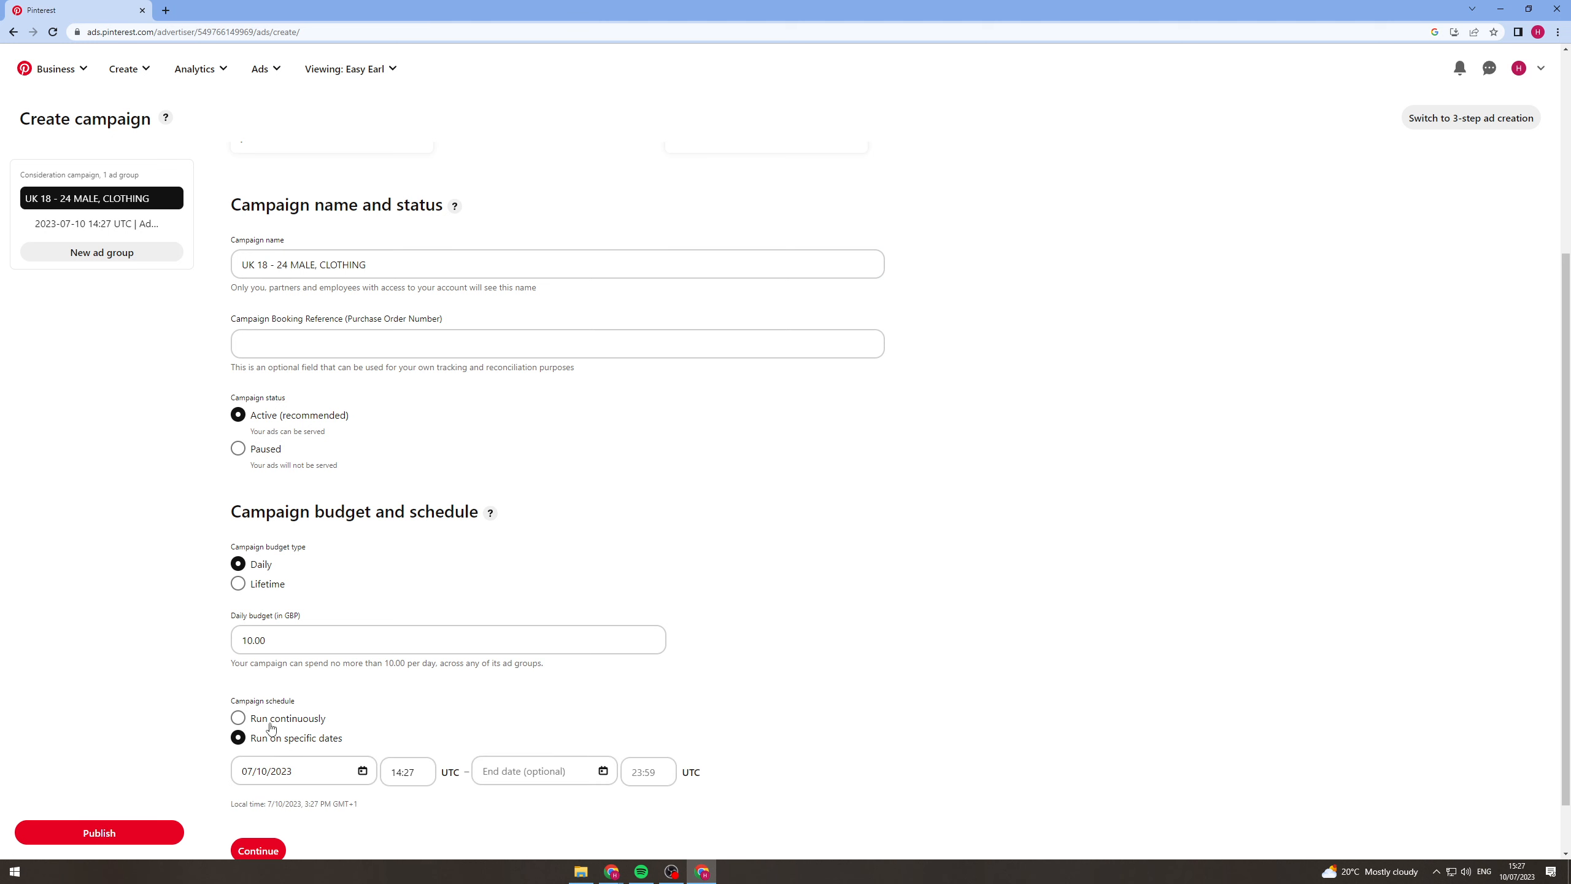
{"action": "left_click", "coordinate": [270, 723]}
{"action": "left_click", "coordinate": [258, 787]}
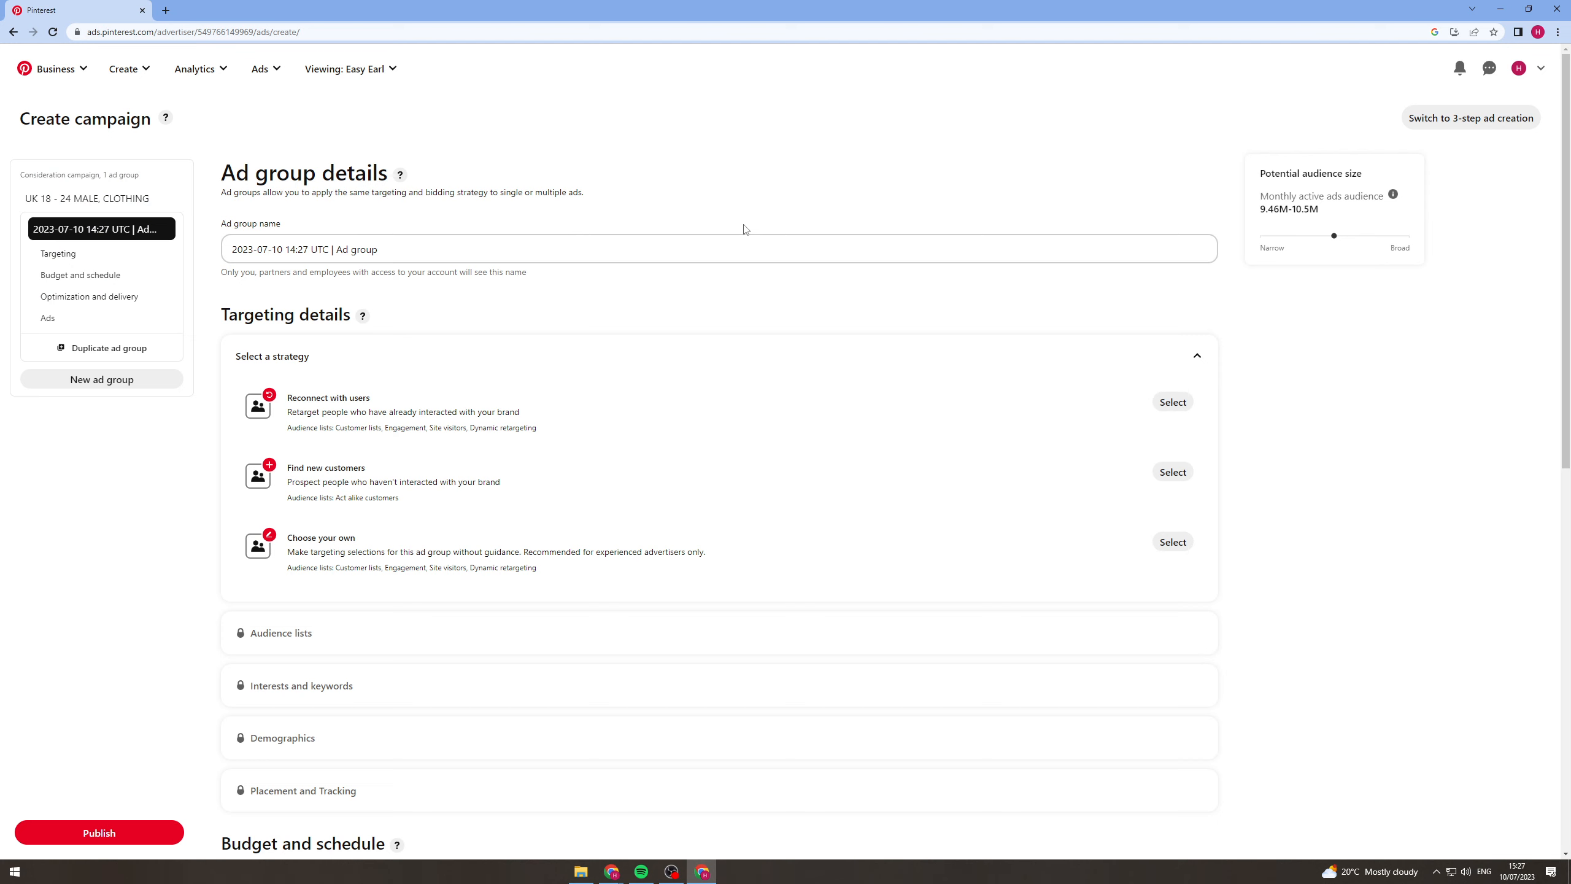
Name the ad group "UK 18 - 24 MALE, CLOTHING" and select the "Choose your own" targeting strategy.
{"action": "triple_click", "coordinate": [365, 250]}
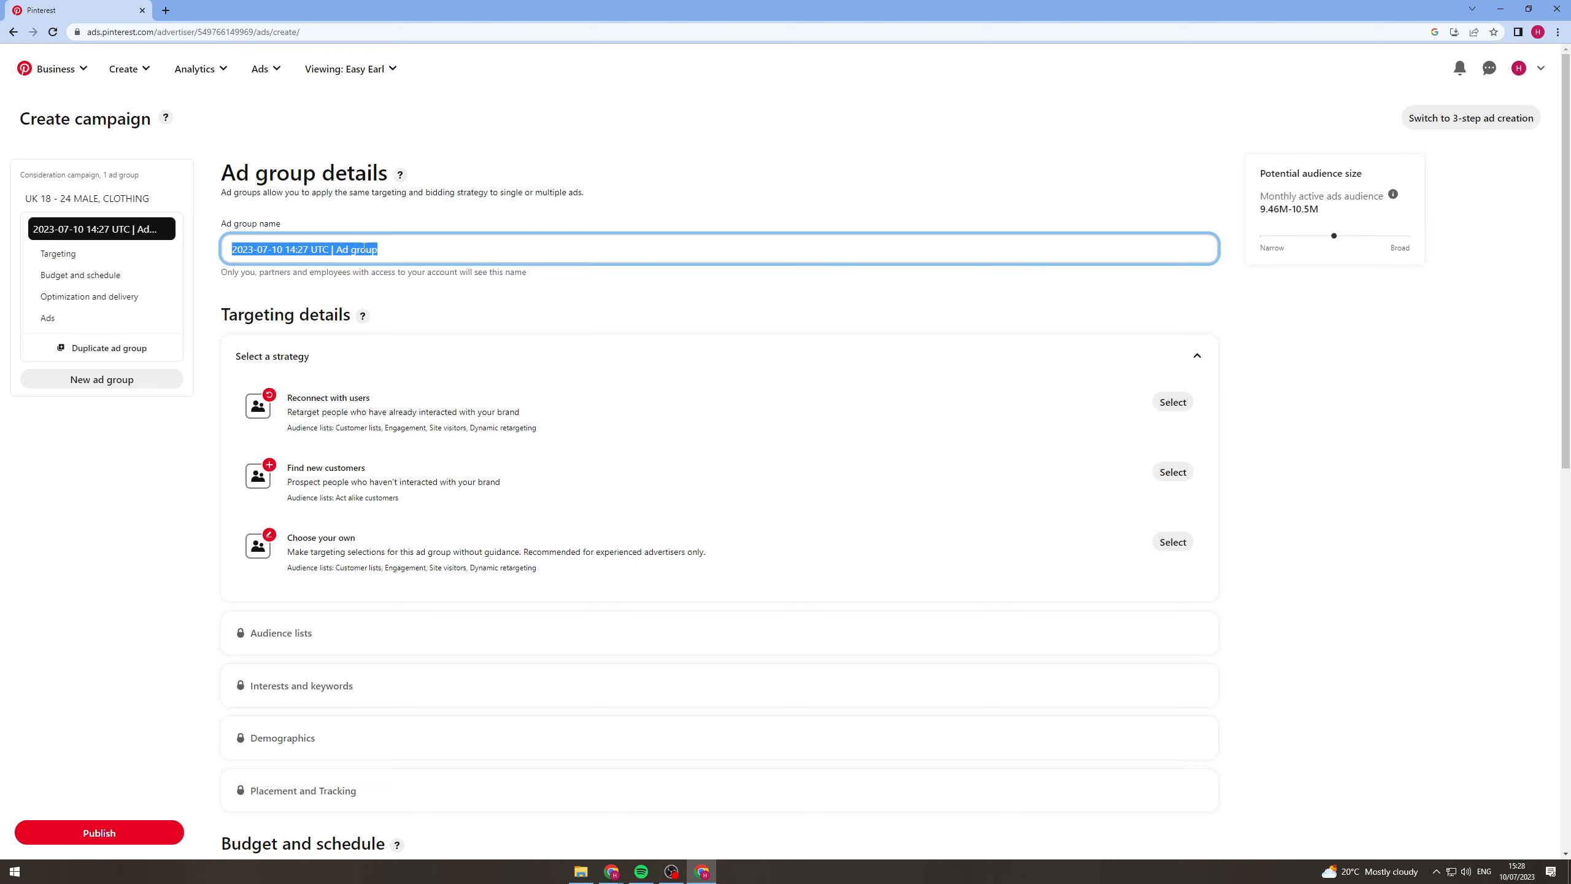
{"action": "type", "text": "UK 18 - 24 MALE, CLOTHING"}
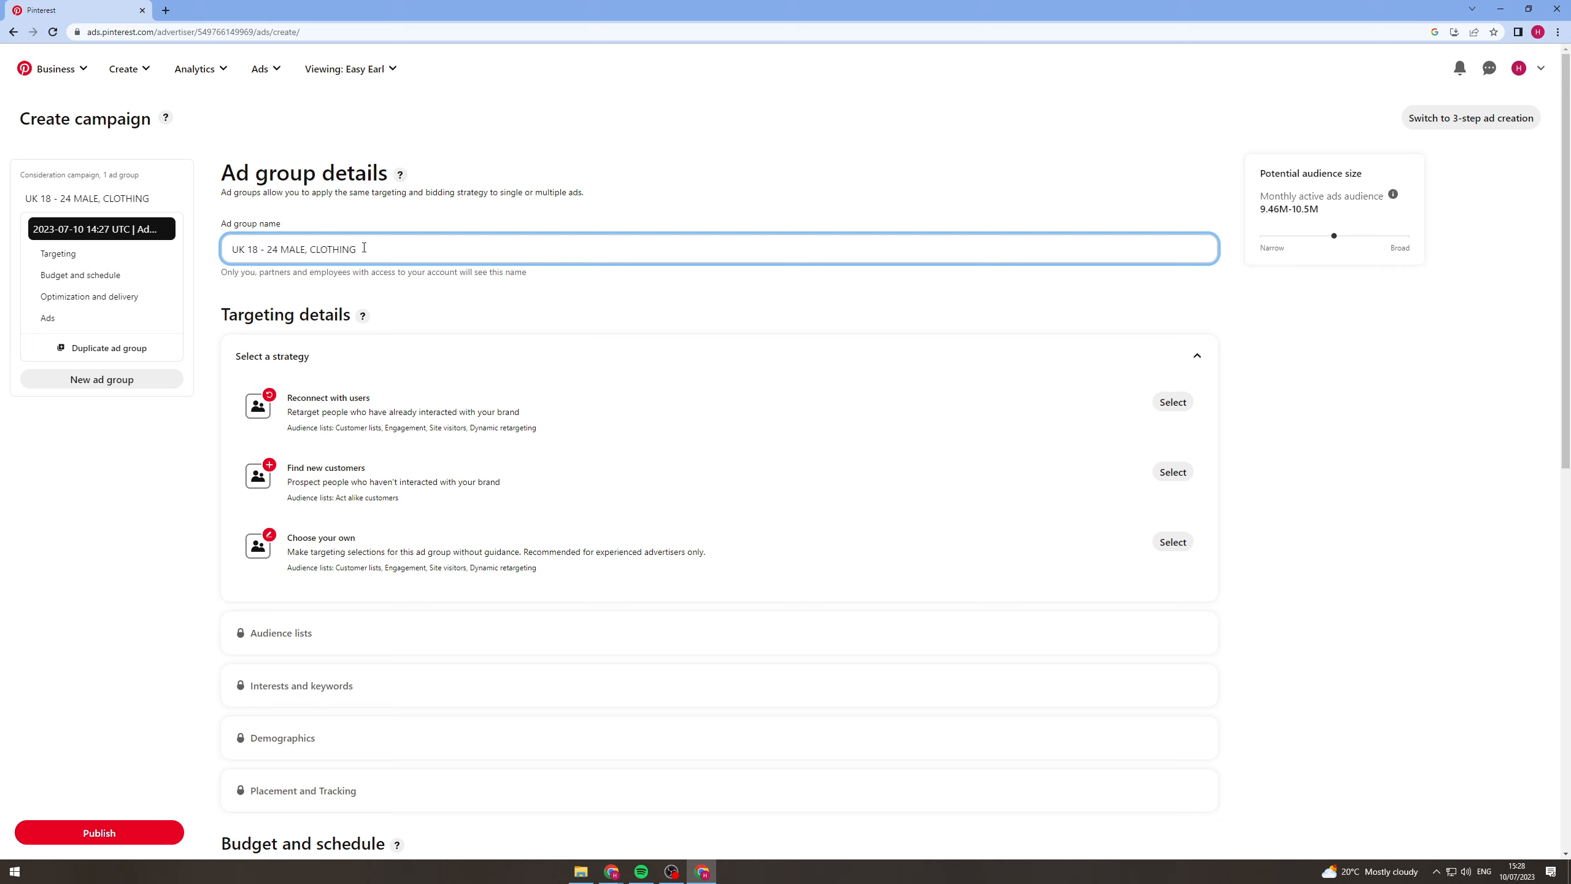
{"action": "scroll", "coordinate": [334, 406], "scroll_direction": "down", "scroll_amount": 2}
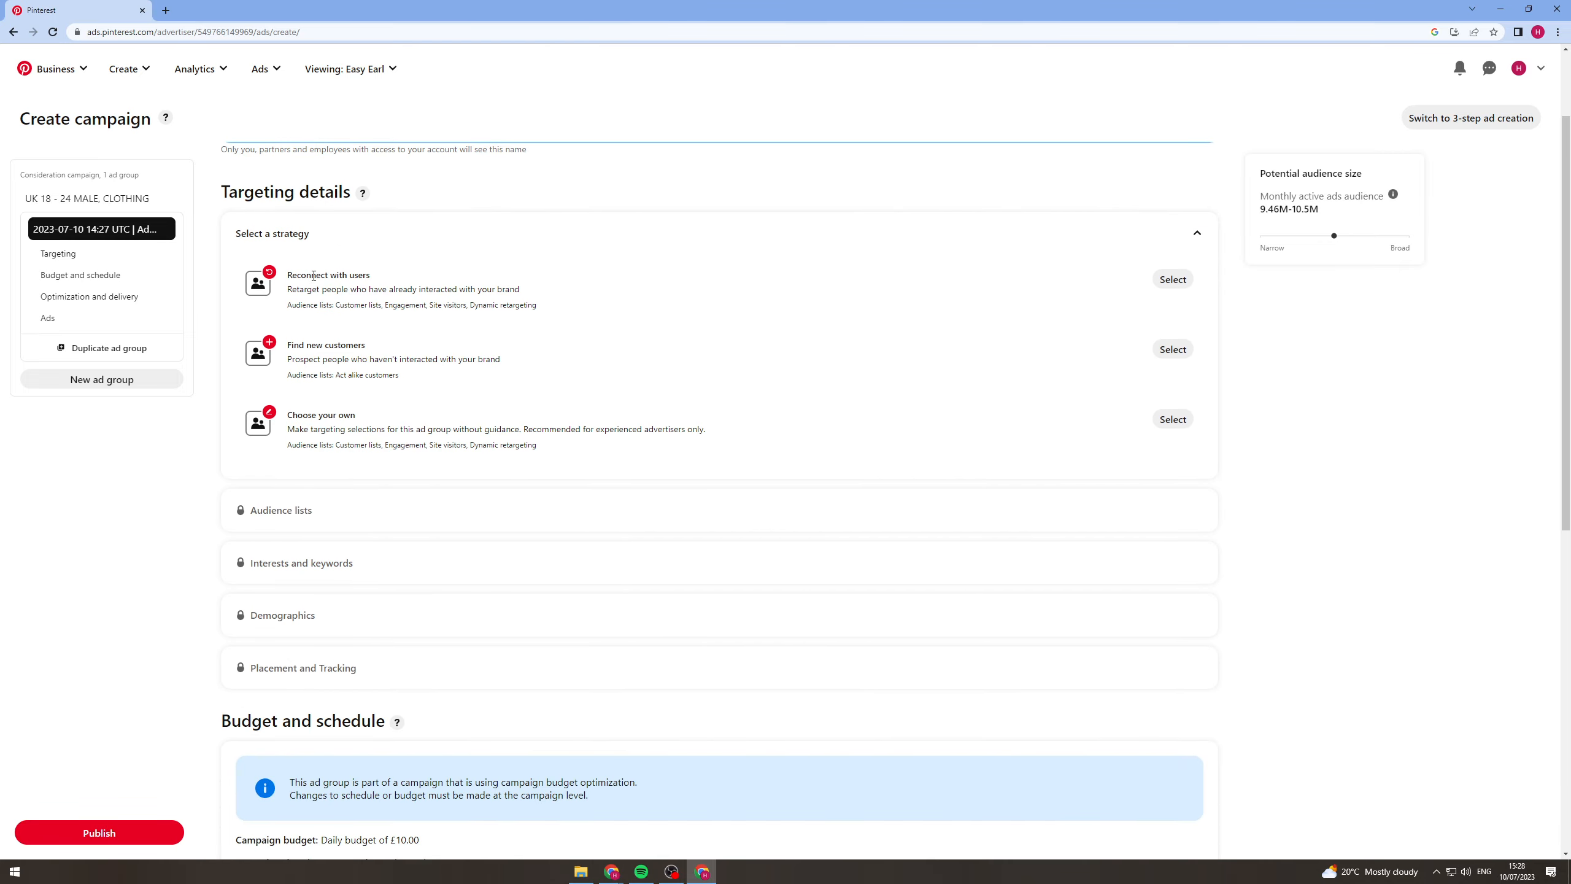
{"action": "left_click", "coordinate": [340, 273]}
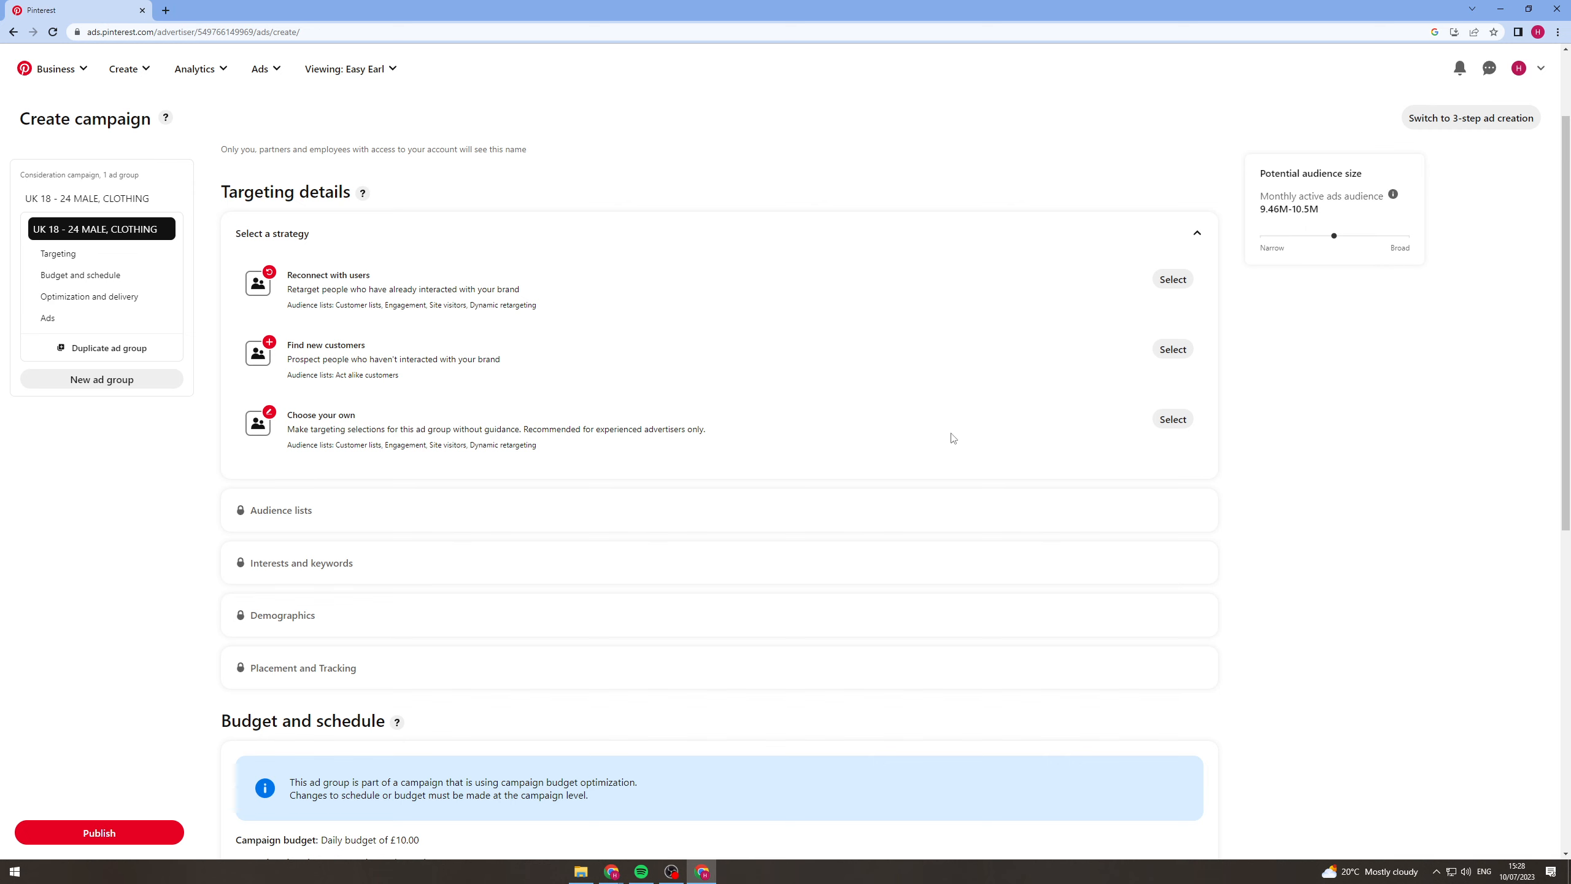
{"action": "left_click", "coordinate": [1173, 419]}
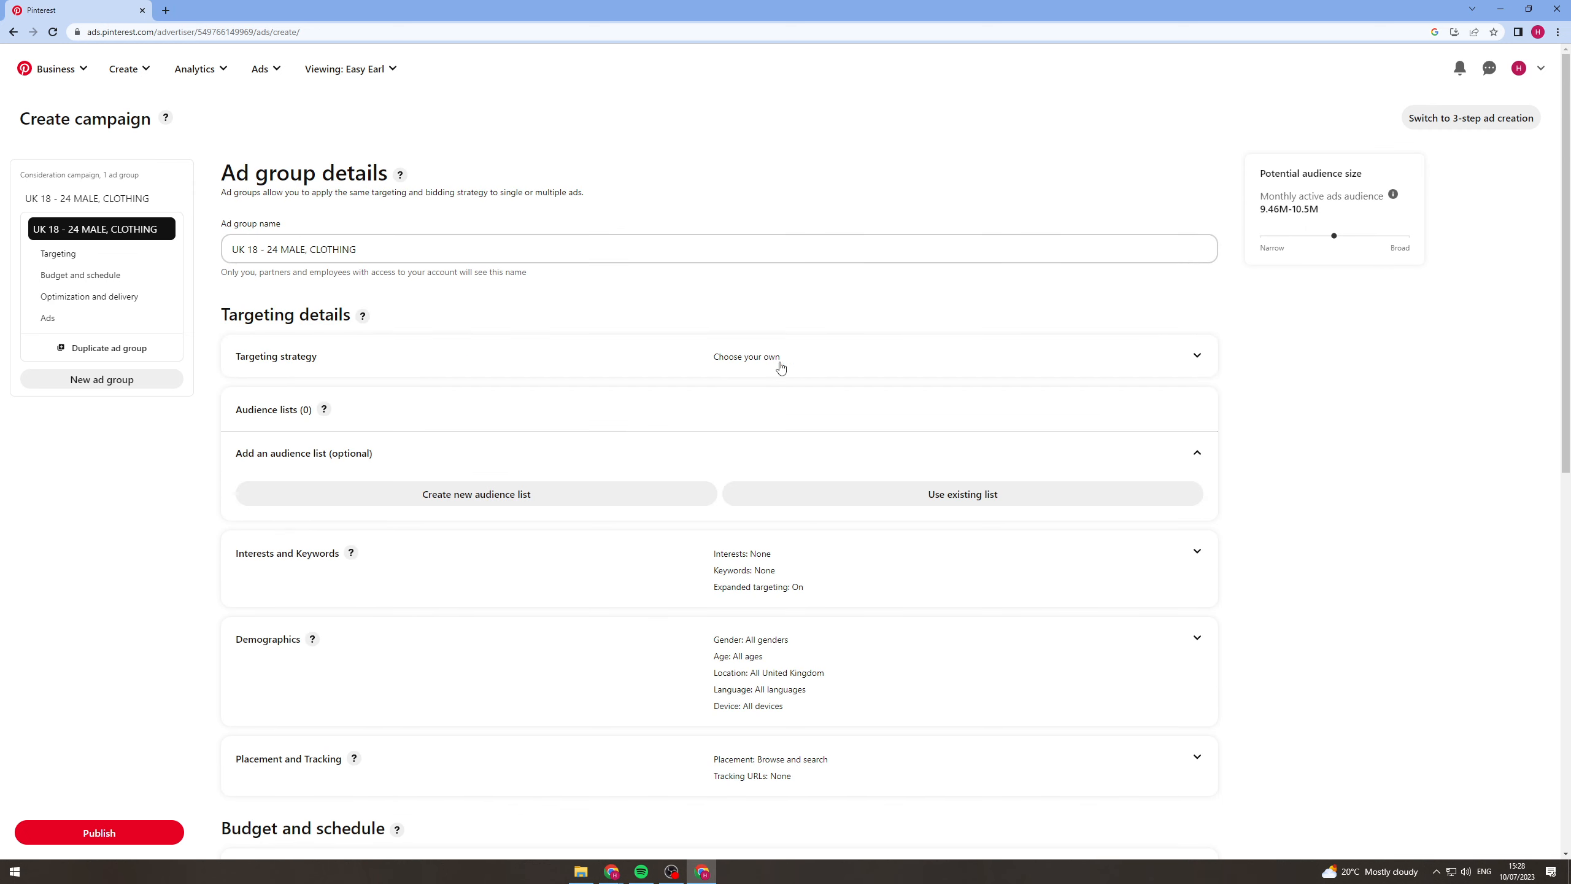
Add Men's Fashion as a targeted interest for the ad group and check the potential audience size.
{"action": "scroll", "coordinate": [645, 421], "scroll_direction": "down", "scroll_amount": 1}
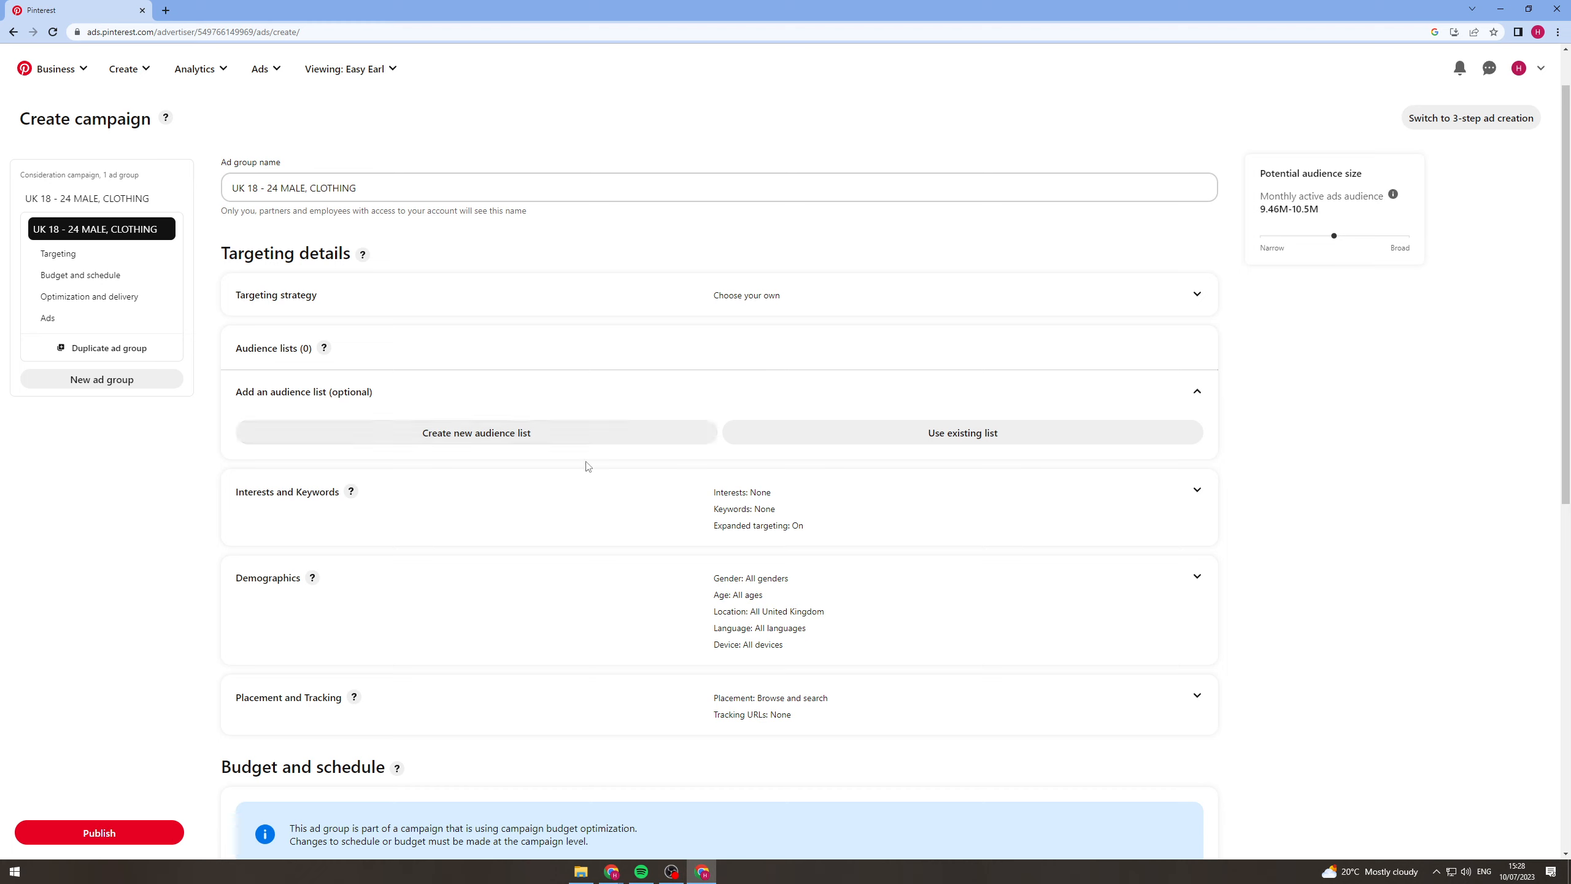
{"action": "left_click", "coordinate": [1193, 495]}
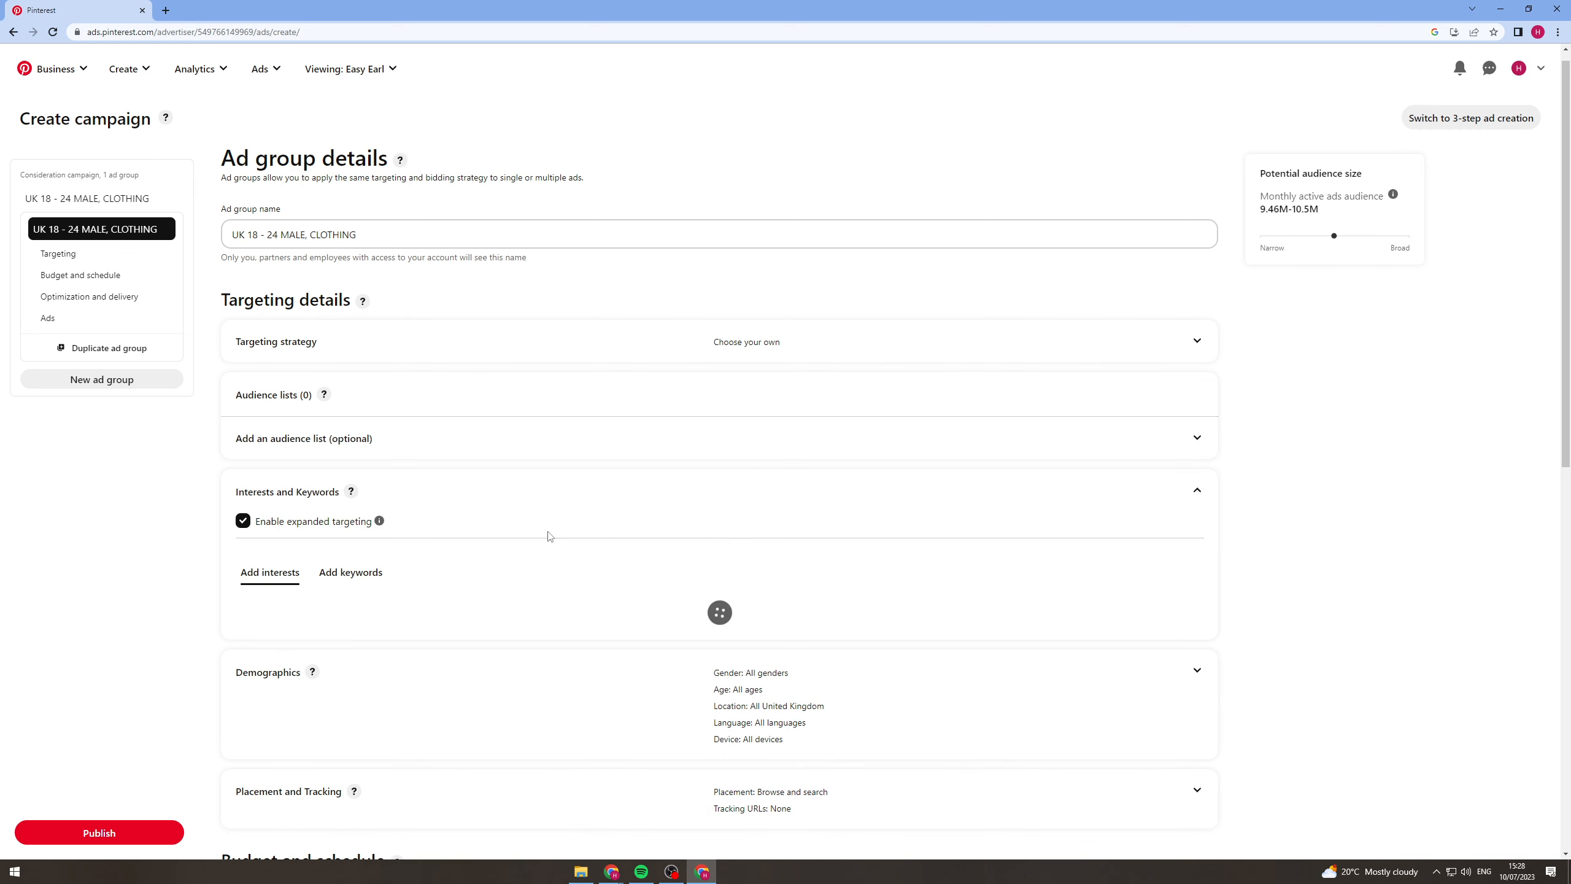
{"action": "scroll", "coordinate": [382, 515], "scroll_direction": "down", "scroll_amount": 2}
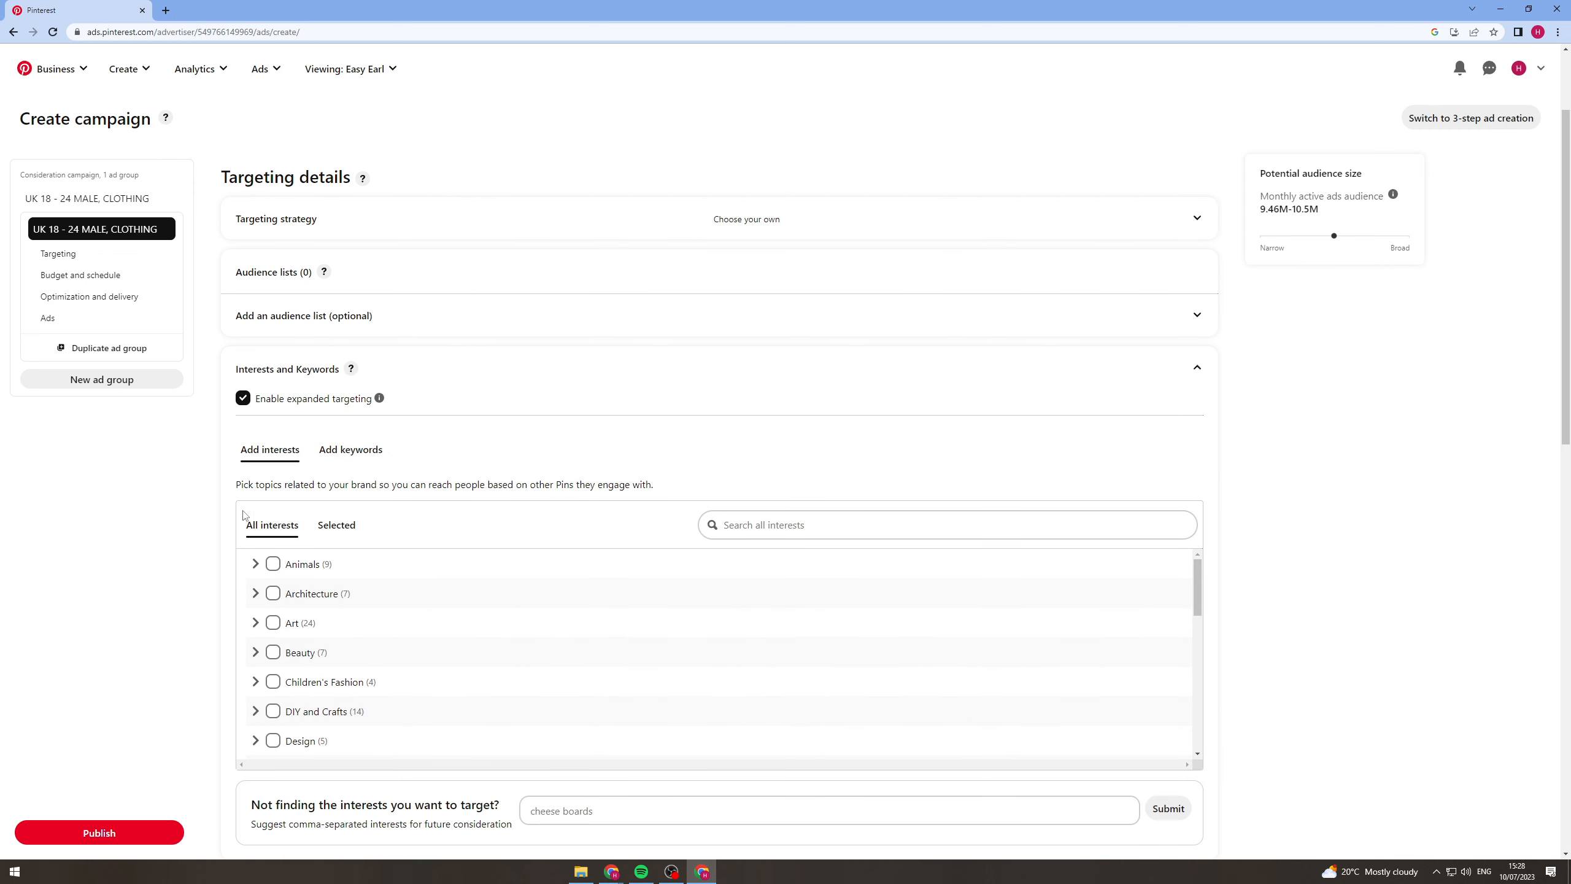
{"action": "scroll", "coordinate": [243, 514], "scroll_direction": "down", "scroll_amount": 1}
{"action": "left_click", "coordinate": [255, 533]}
{"action": "left_click", "coordinate": [255, 533]}
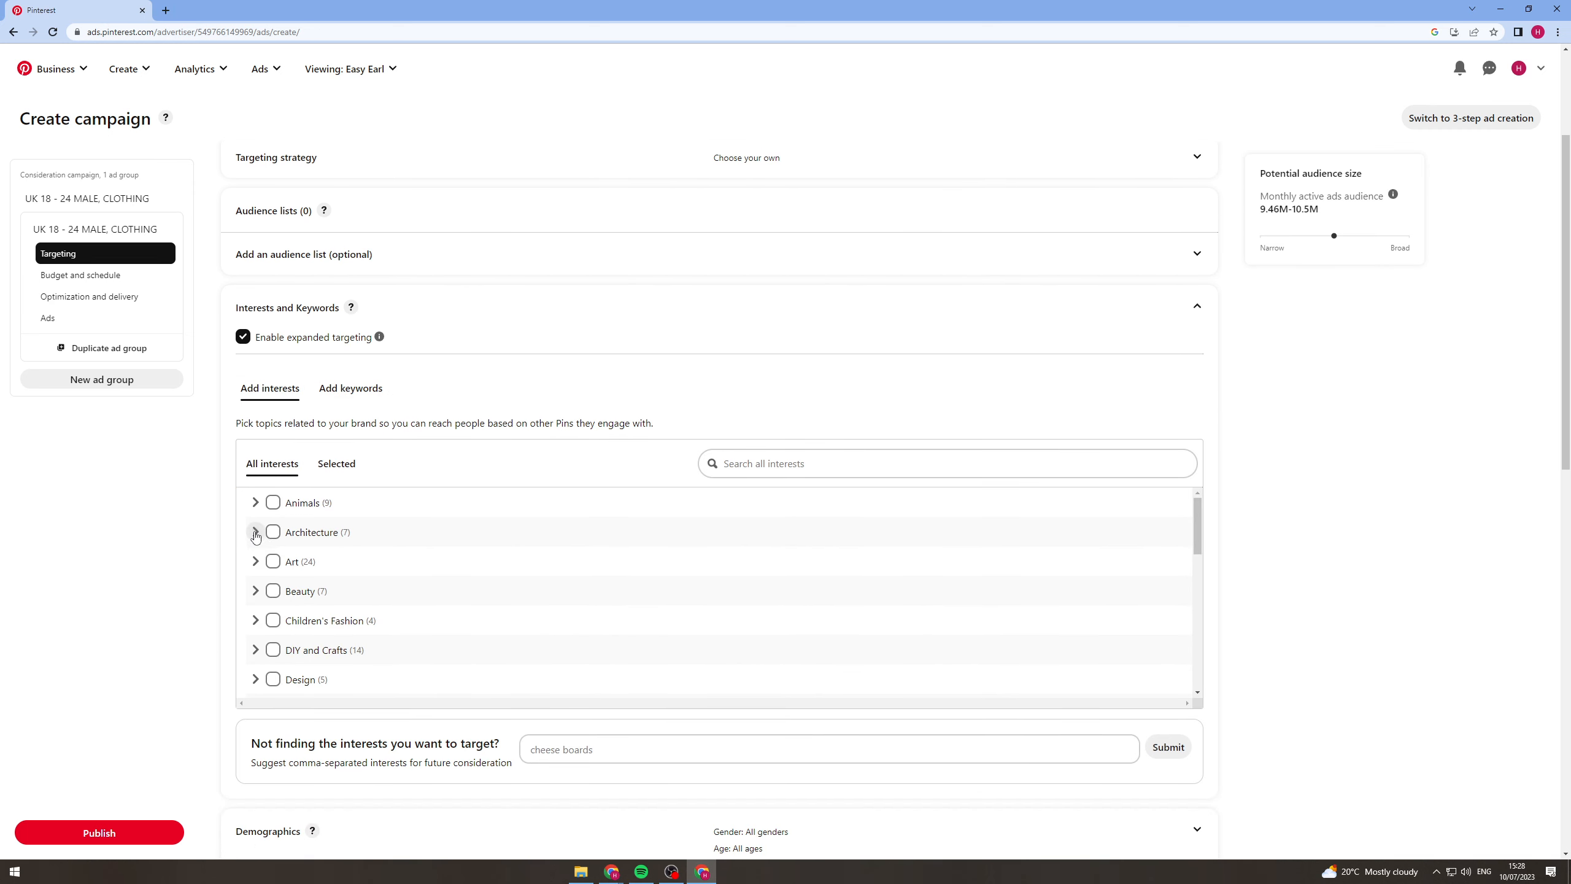
{"action": "scroll", "coordinate": [272, 594], "scroll_direction": "down", "scroll_amount": 2}
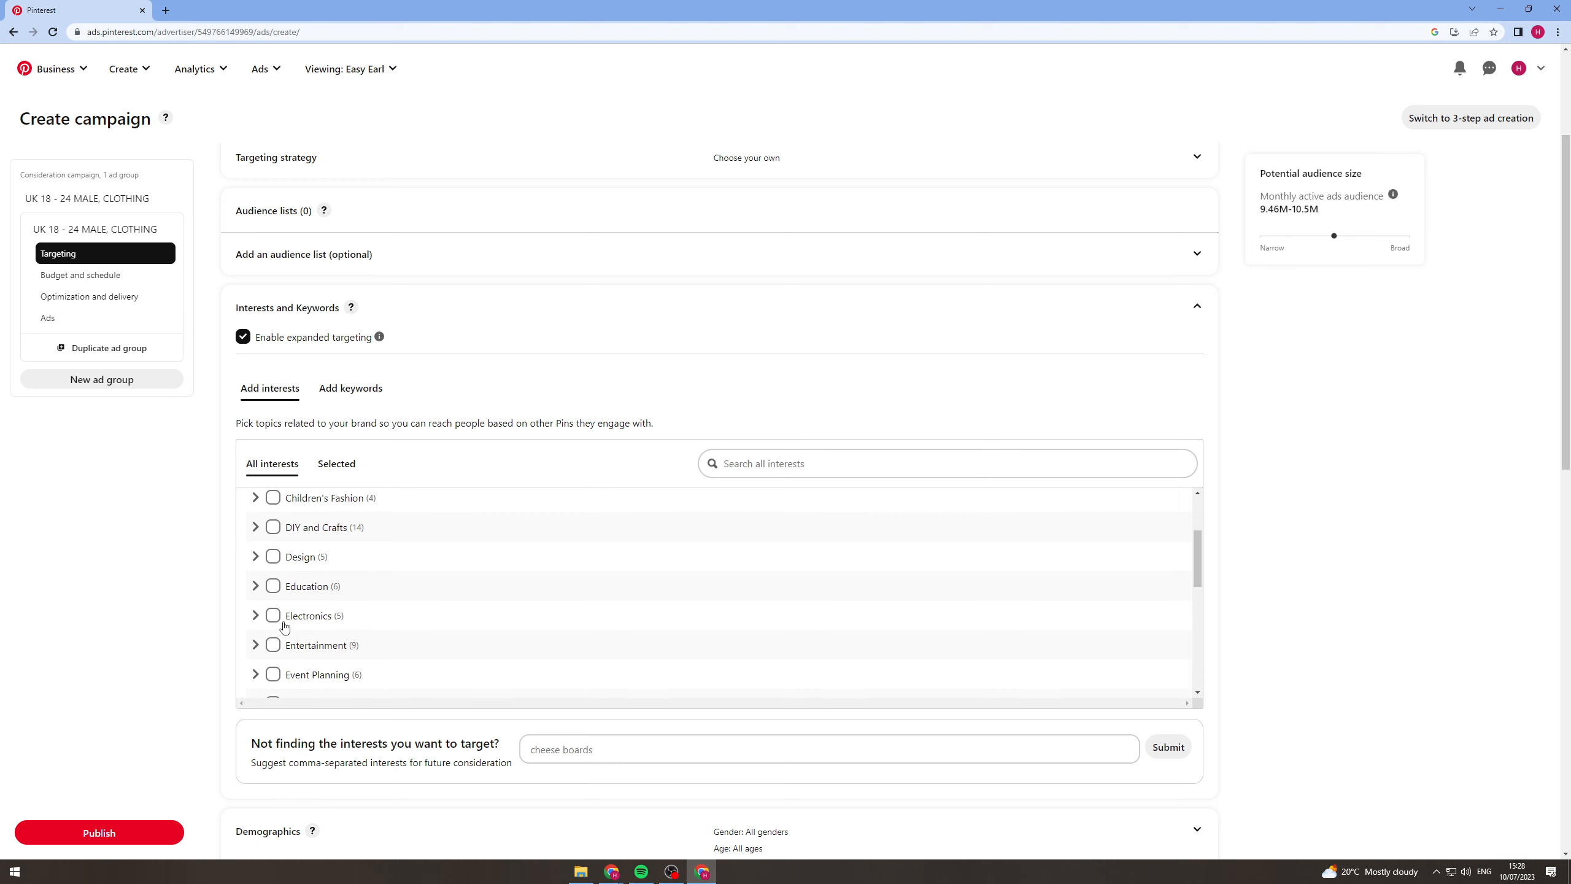
{"action": "scroll", "coordinate": [284, 623], "scroll_direction": "down", "scroll_amount": 3}
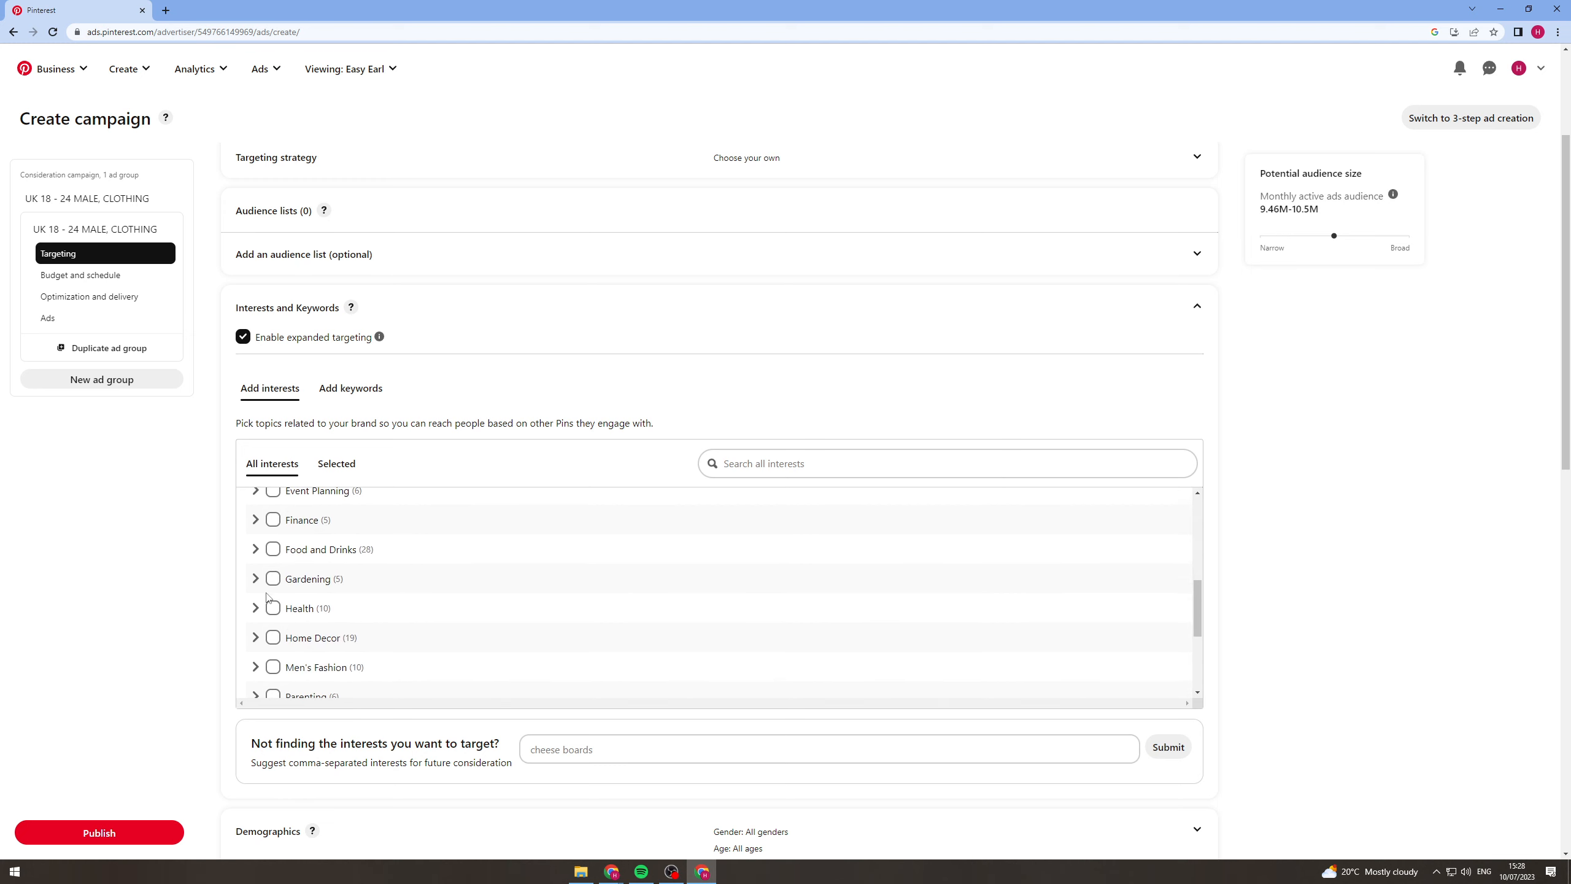
{"action": "scroll", "coordinate": [267, 595], "scroll_direction": "down", "scroll_amount": 2}
{"action": "left_click", "coordinate": [255, 544]}
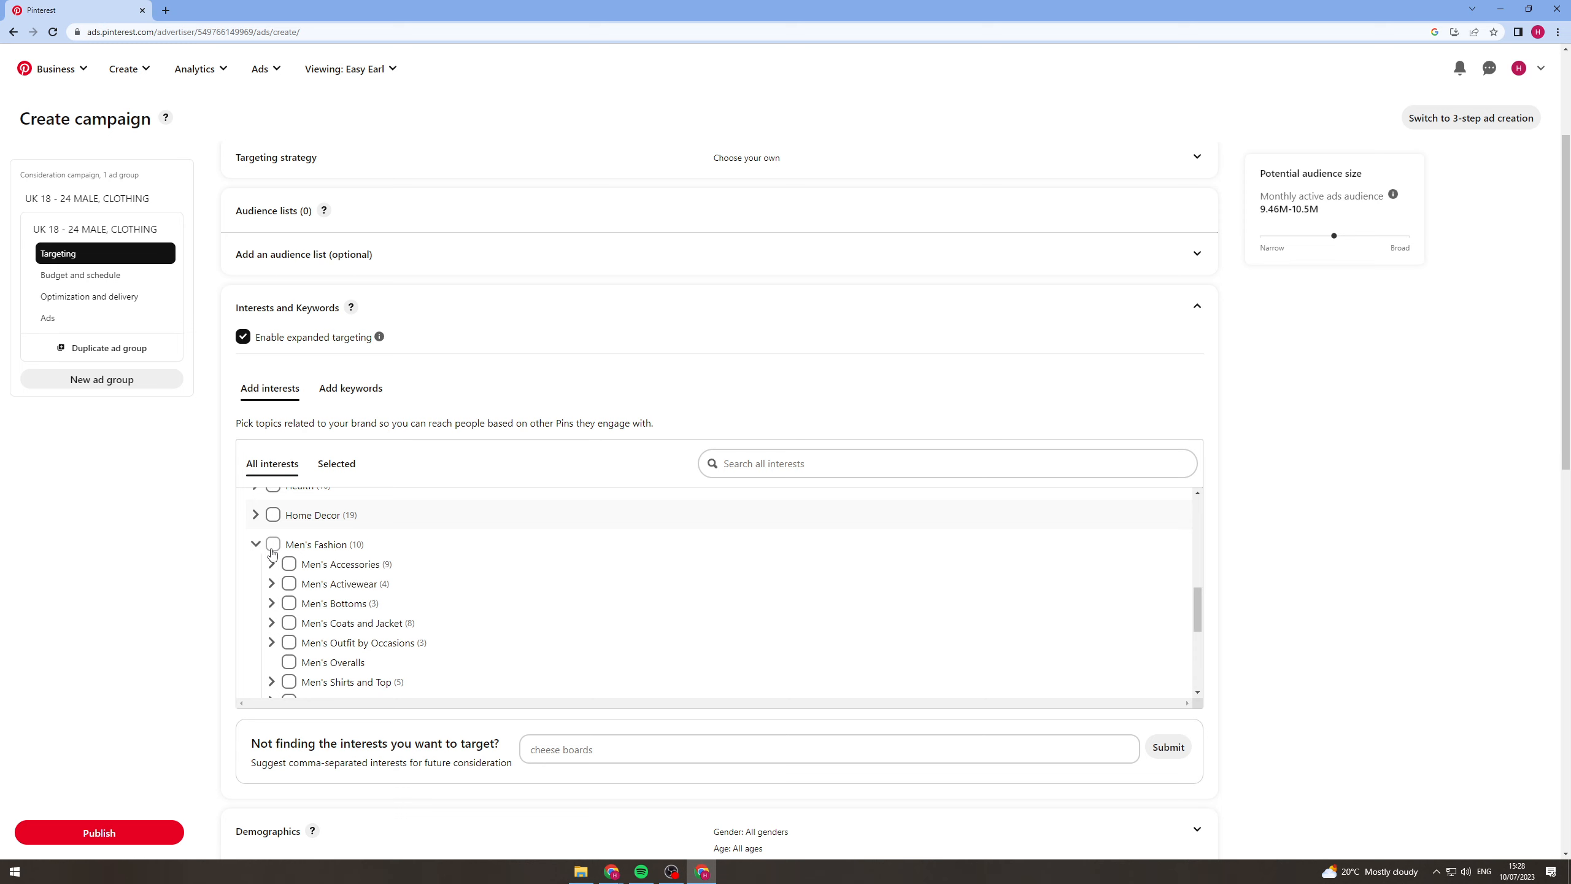
{"action": "left_click", "coordinate": [272, 547]}
{"action": "left_click", "coordinate": [256, 544]}
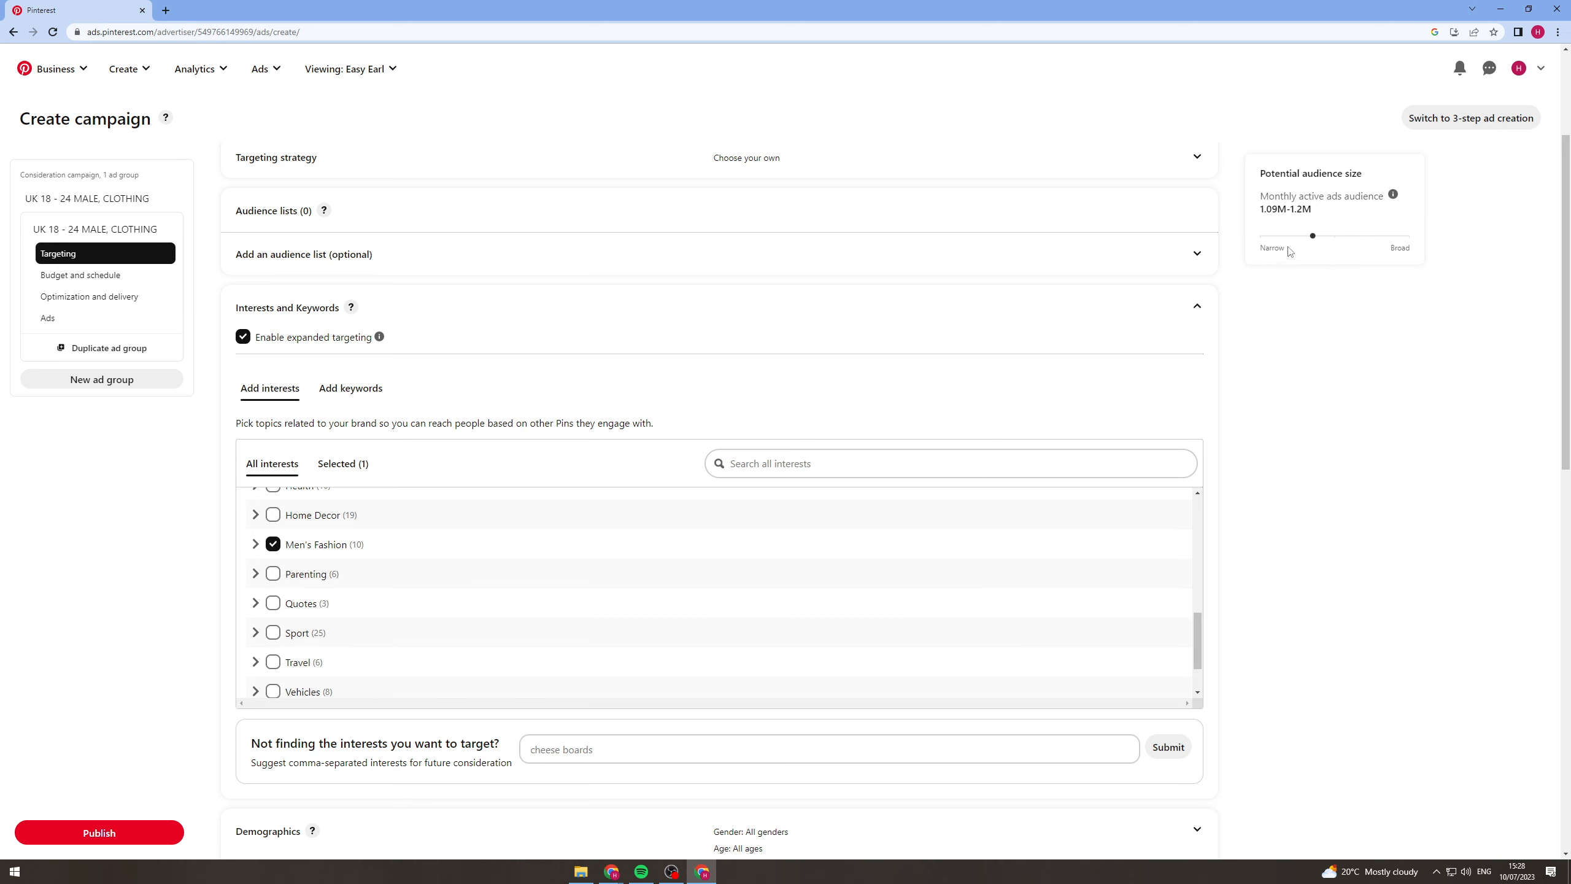
{"action": "left_click_drag", "start_coordinate": [1276, 209], "coordinate": [1332, 211]}
{"action": "left_click", "coordinate": [1303, 344]}
Restrict the ad group's demographic targeting to the Male gender only, excluding Female and Unspecified.
{"action": "scroll", "coordinate": [1273, 509], "scroll_direction": "down", "scroll_amount": 4}
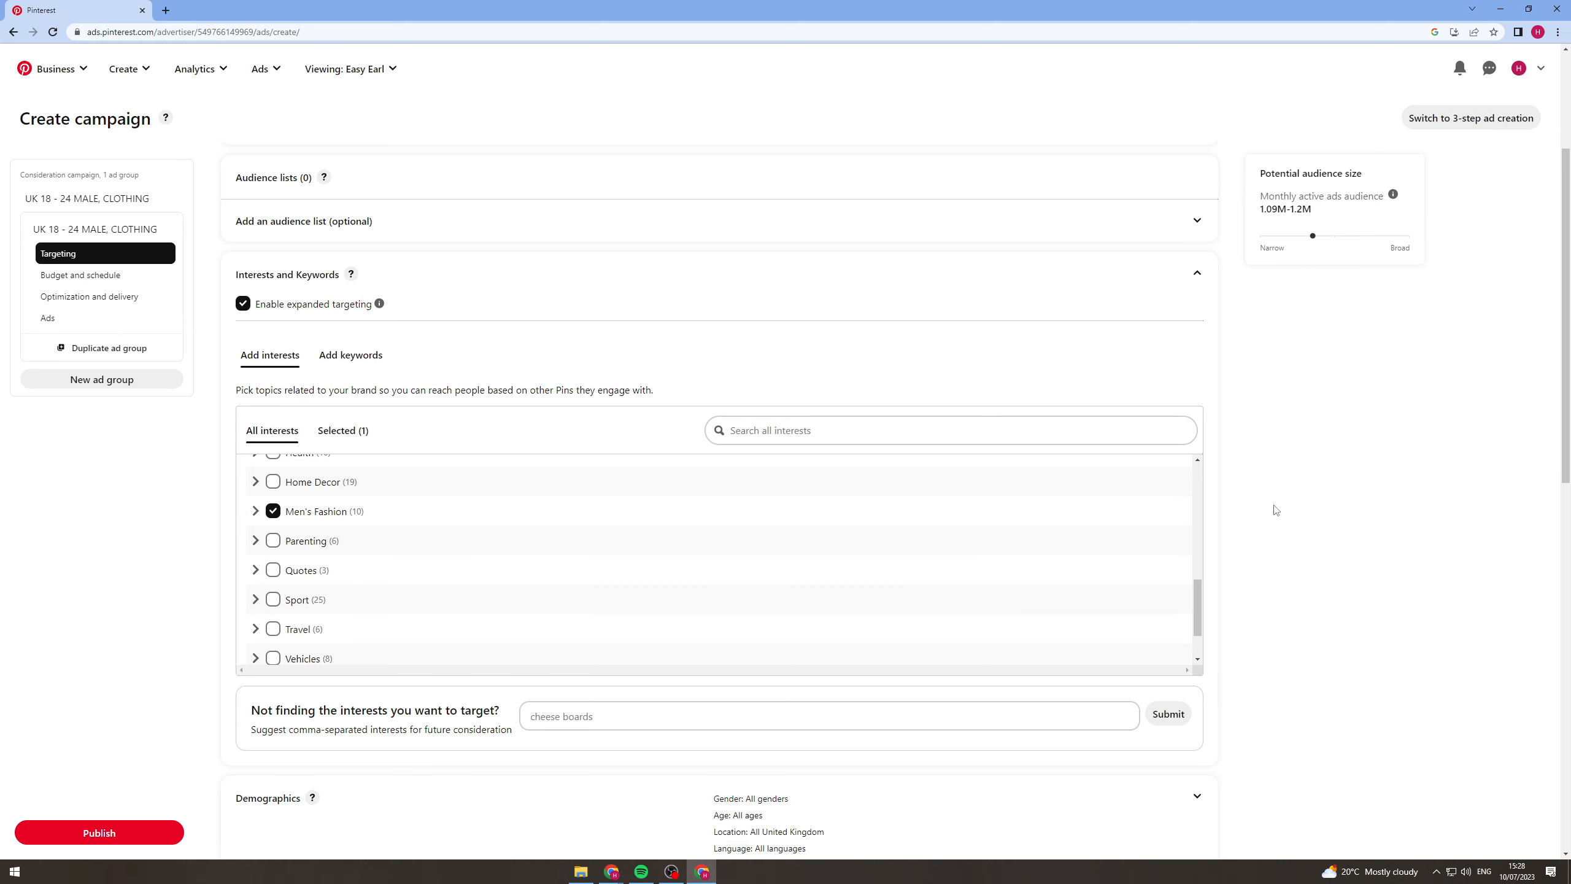
{"action": "left_click", "coordinate": [1197, 585]}
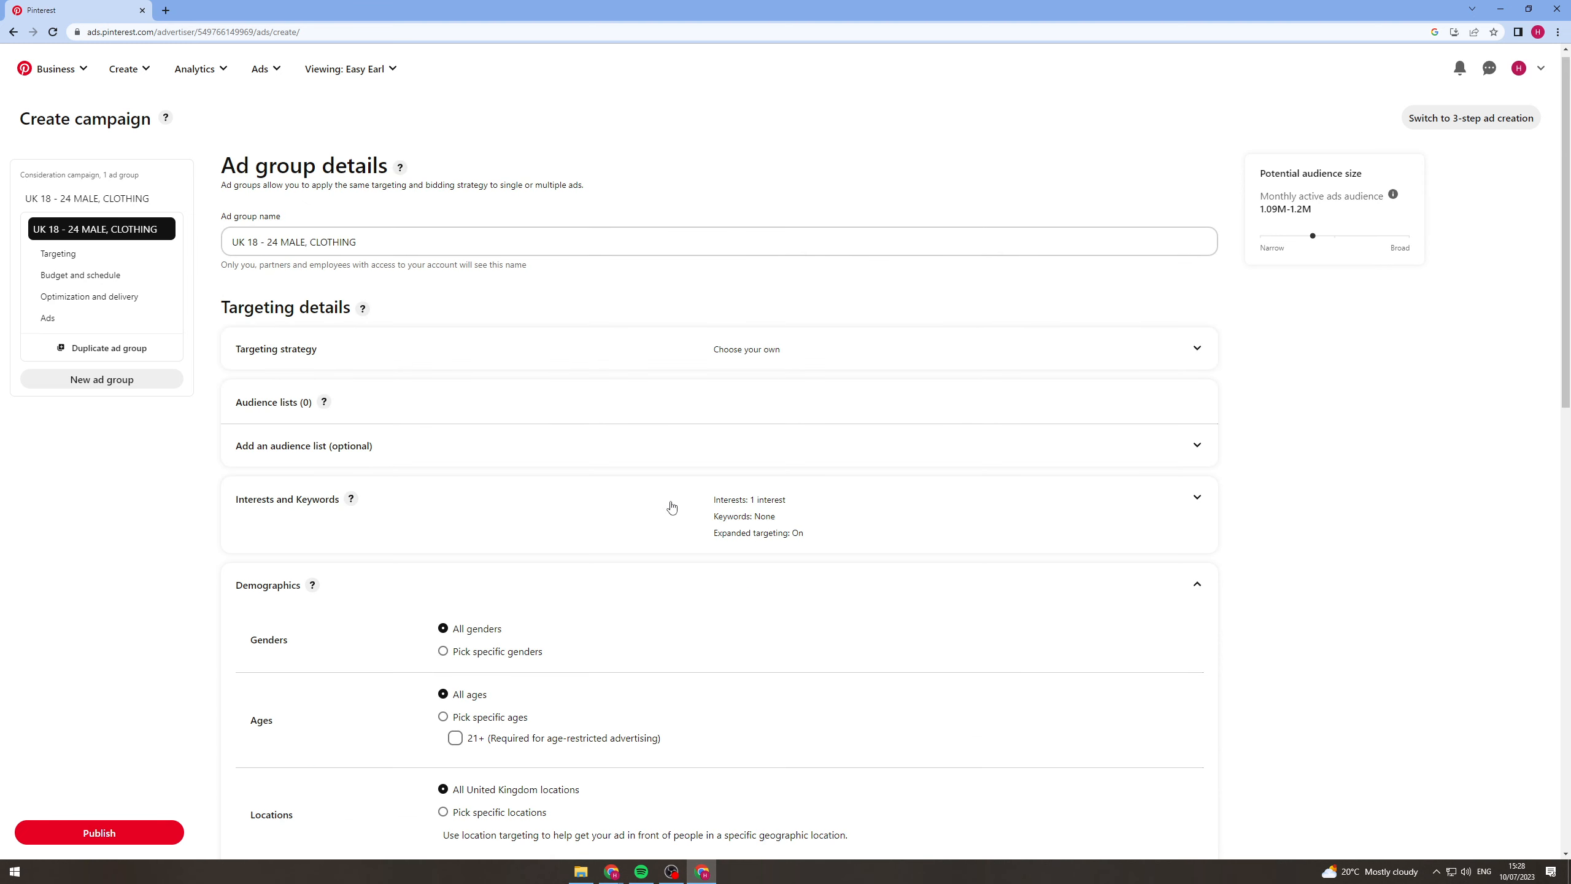
{"action": "scroll", "coordinate": [634, 604], "scroll_direction": "down", "scroll_amount": 2}
{"action": "left_click", "coordinate": [481, 533]}
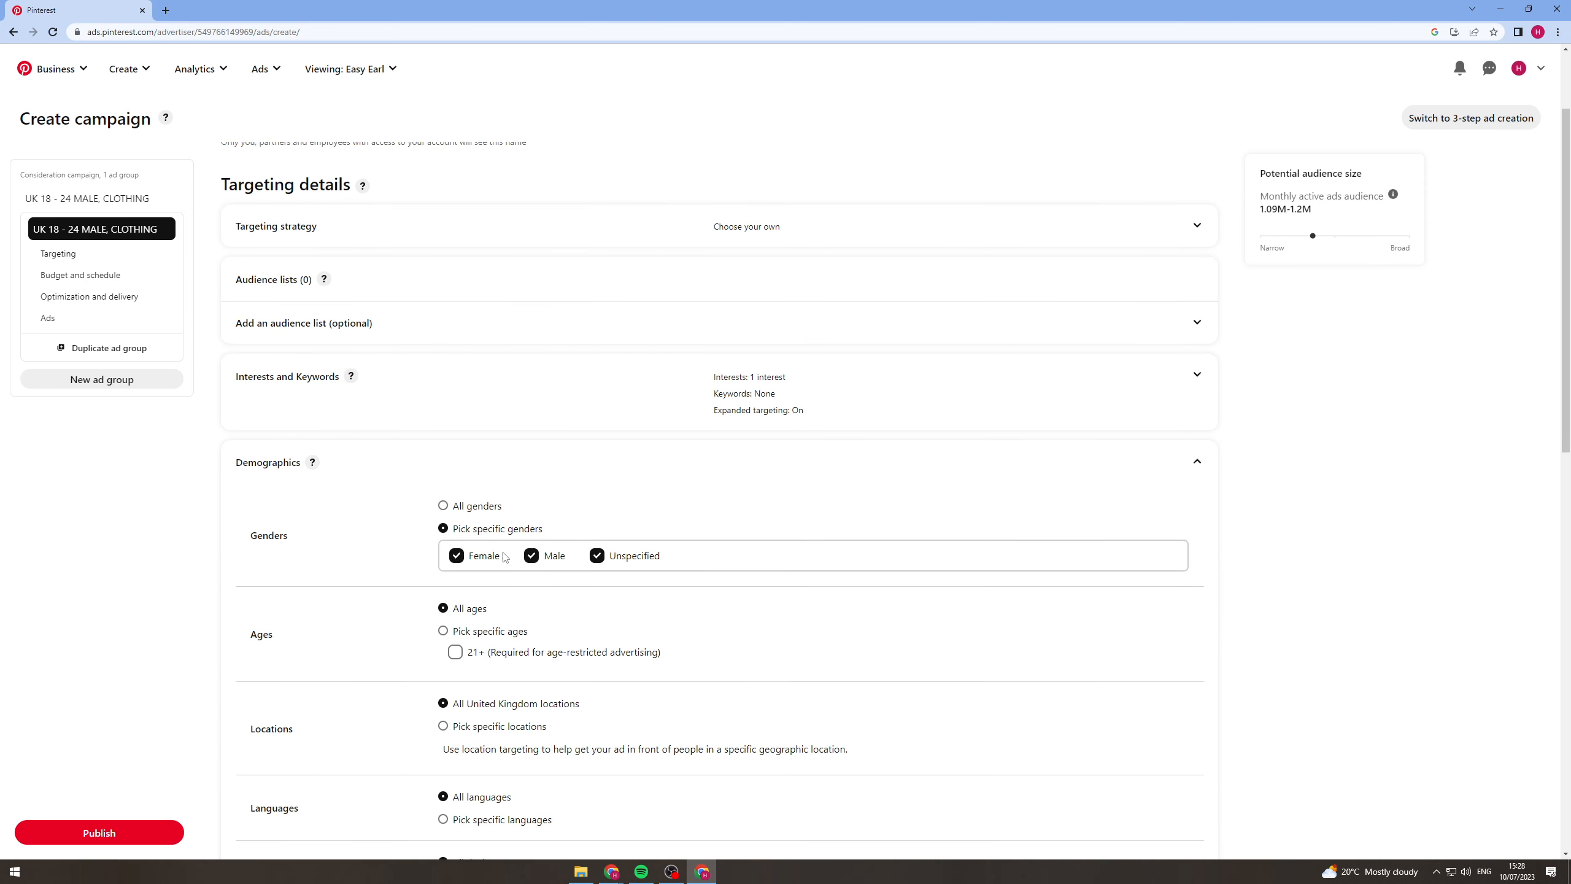
{"action": "left_click", "coordinate": [482, 555]}
{"action": "left_click", "coordinate": [598, 556]}
{"action": "scroll", "coordinate": [595, 630], "scroll_direction": "down", "scroll_amount": 2}
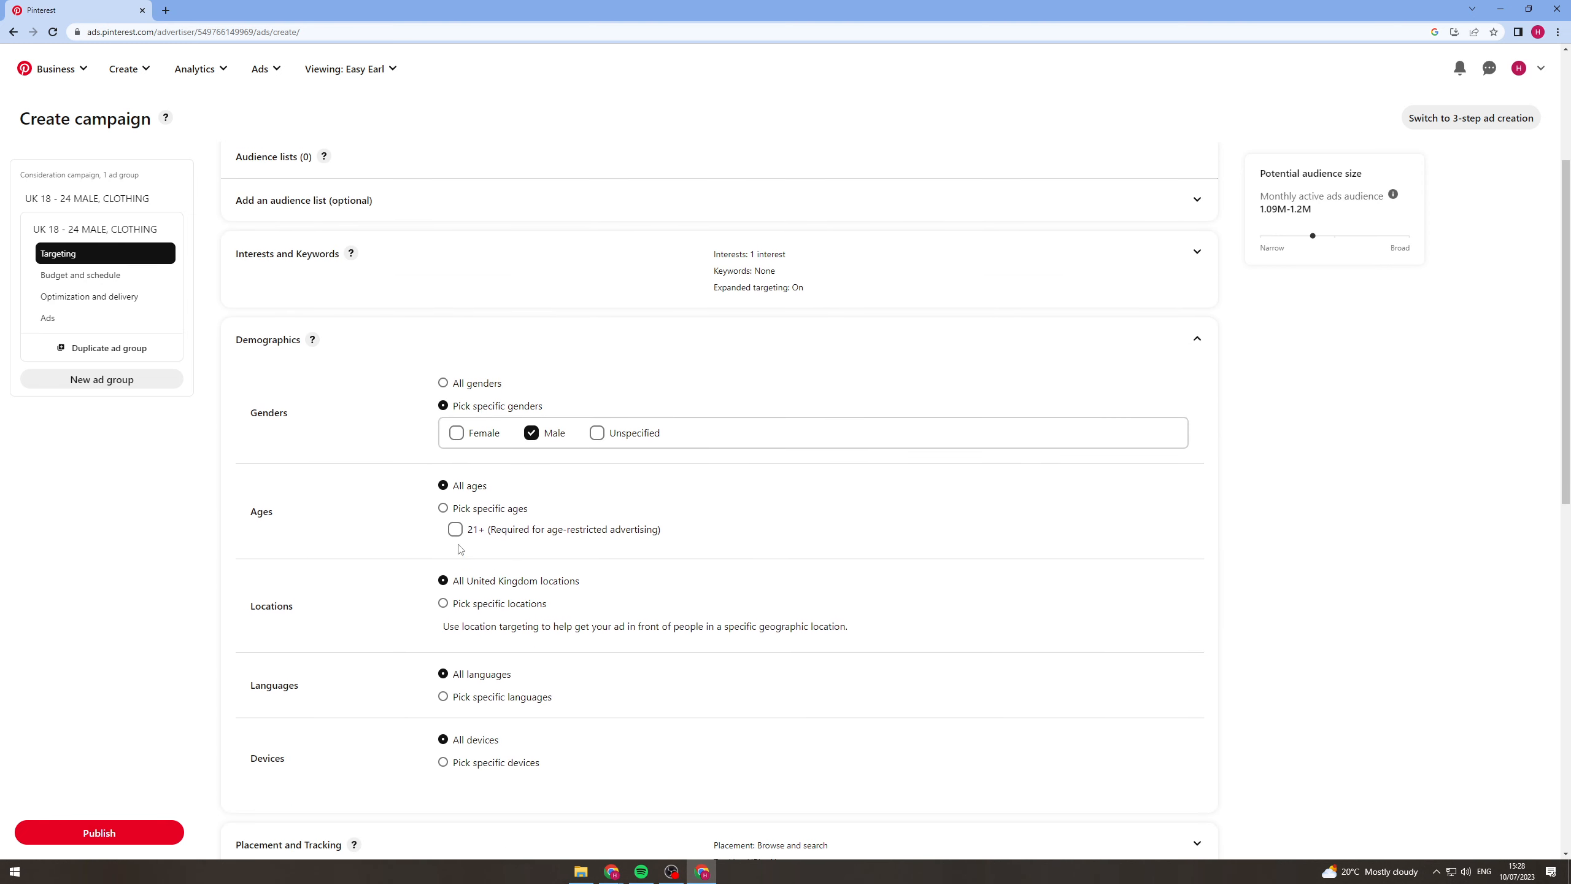
Limit the targeted ages to 18-24 by excluding all the other age ranges.
{"action": "left_click", "coordinate": [445, 512]}
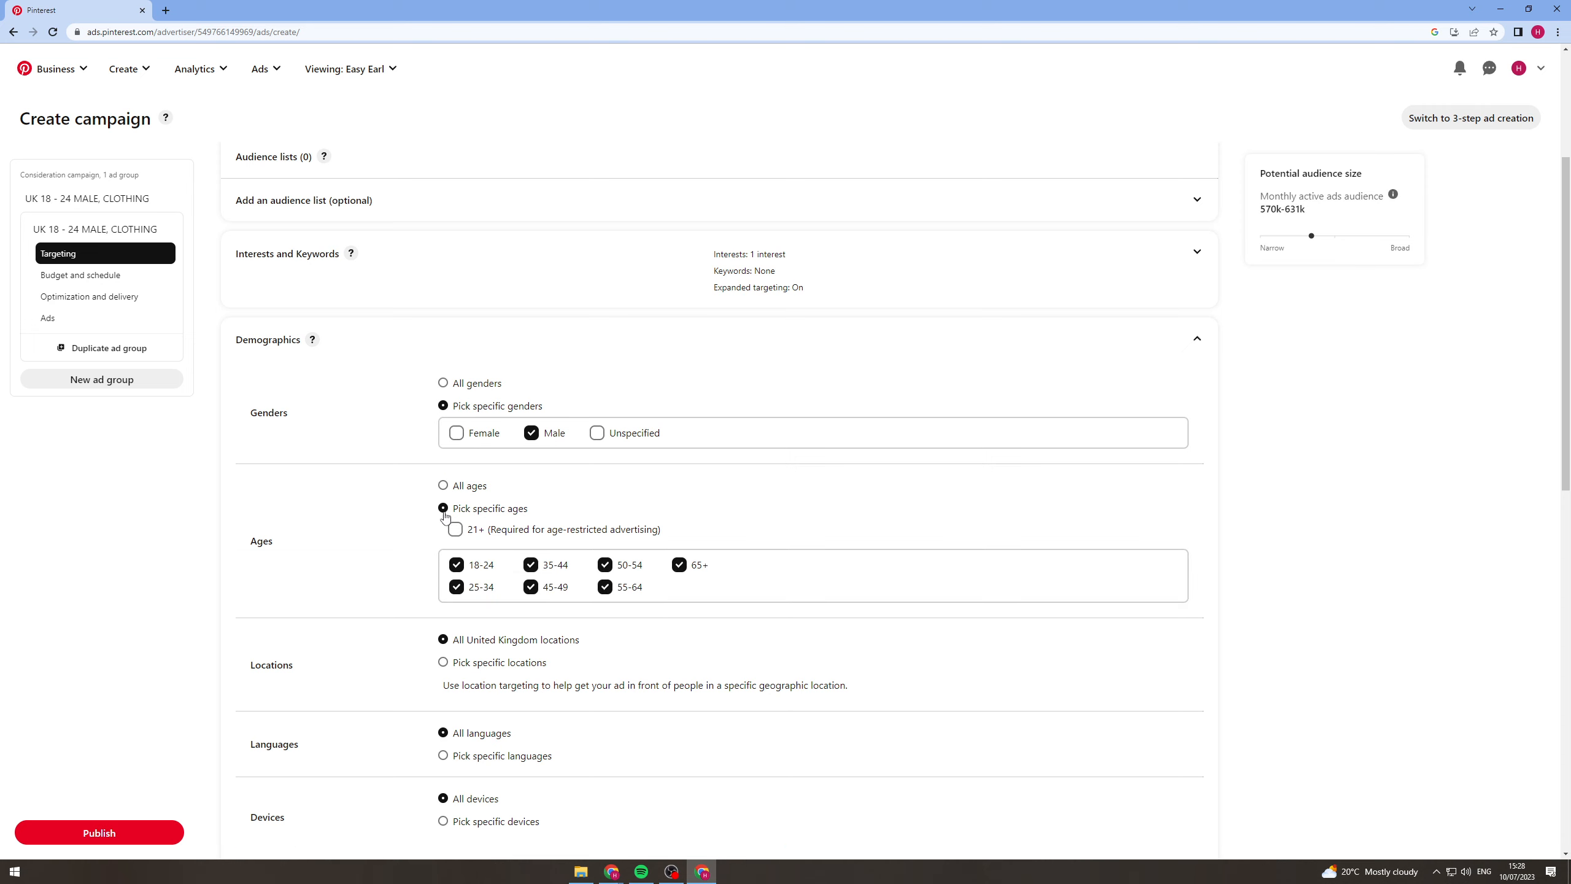
{"action": "left_click", "coordinate": [530, 565]}
{"action": "left_click", "coordinate": [604, 564]}
{"action": "left_click", "coordinate": [681, 567]}
{"action": "left_click", "coordinate": [618, 586]}
{"action": "left_click", "coordinate": [525, 589]}
{"action": "left_click", "coordinate": [468, 589]}
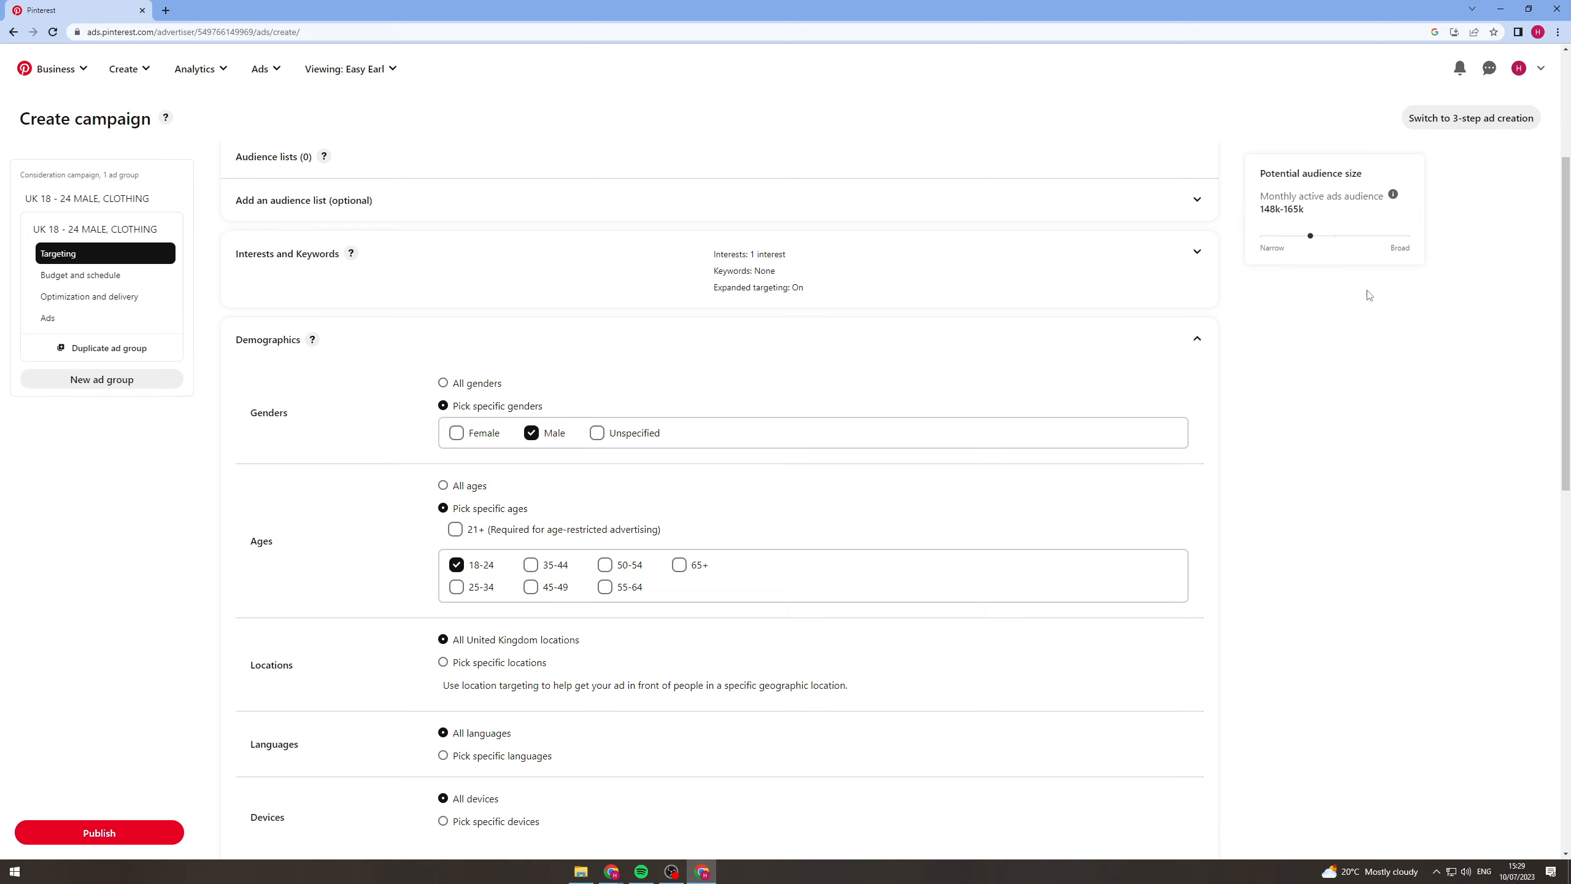
Review the ad group's placement and tracking URL options, followed by its budget, optimization, bidding and Ads sections.
{"action": "scroll", "coordinate": [1199, 507], "scroll_direction": "down", "scroll_amount": 3}
{"action": "scroll", "coordinate": [769, 520], "scroll_direction": "down", "scroll_amount": 6}
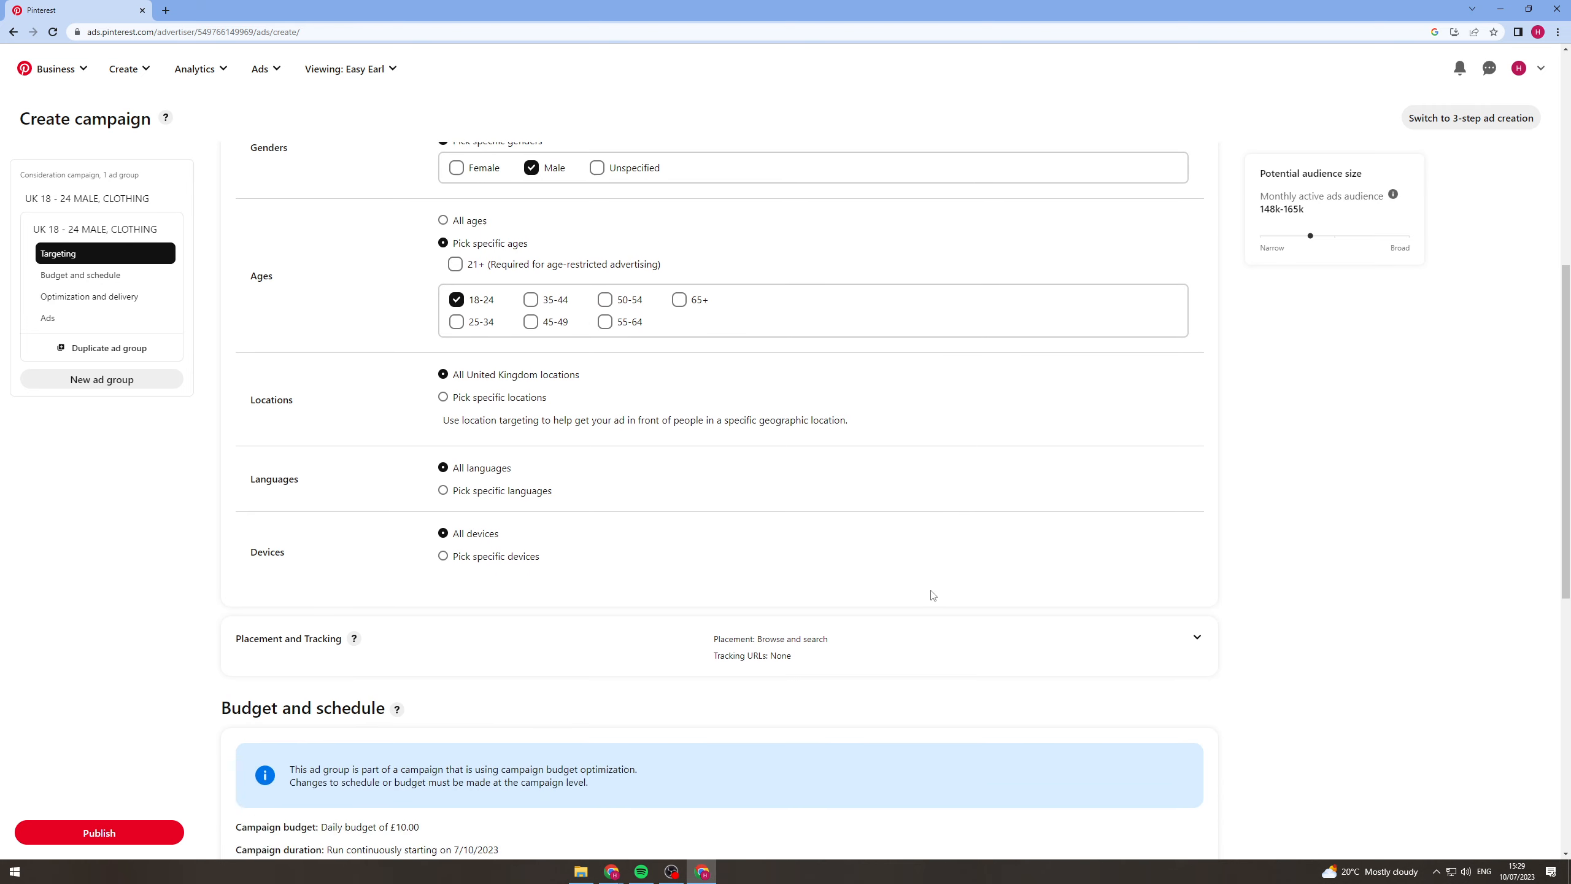
{"action": "left_click", "coordinate": [1085, 364]}
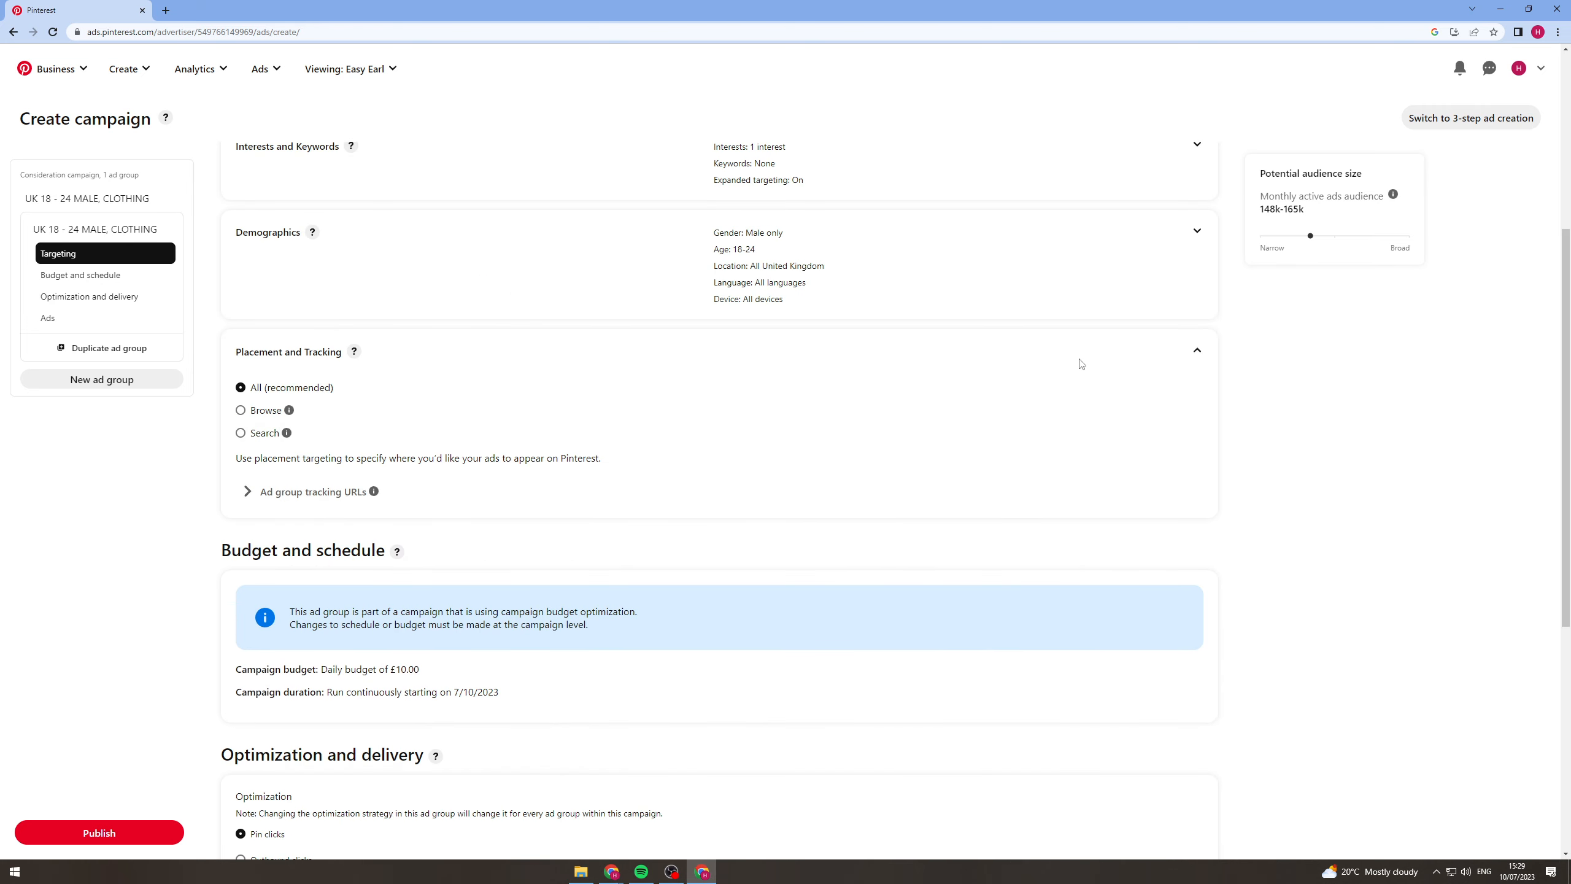
{"action": "scroll", "coordinate": [903, 520], "scroll_direction": "up", "scroll_amount": 4}
{"action": "scroll", "coordinate": [899, 532], "scroll_direction": "down", "scroll_amount": 3}
{"action": "left_click", "coordinate": [304, 493]}
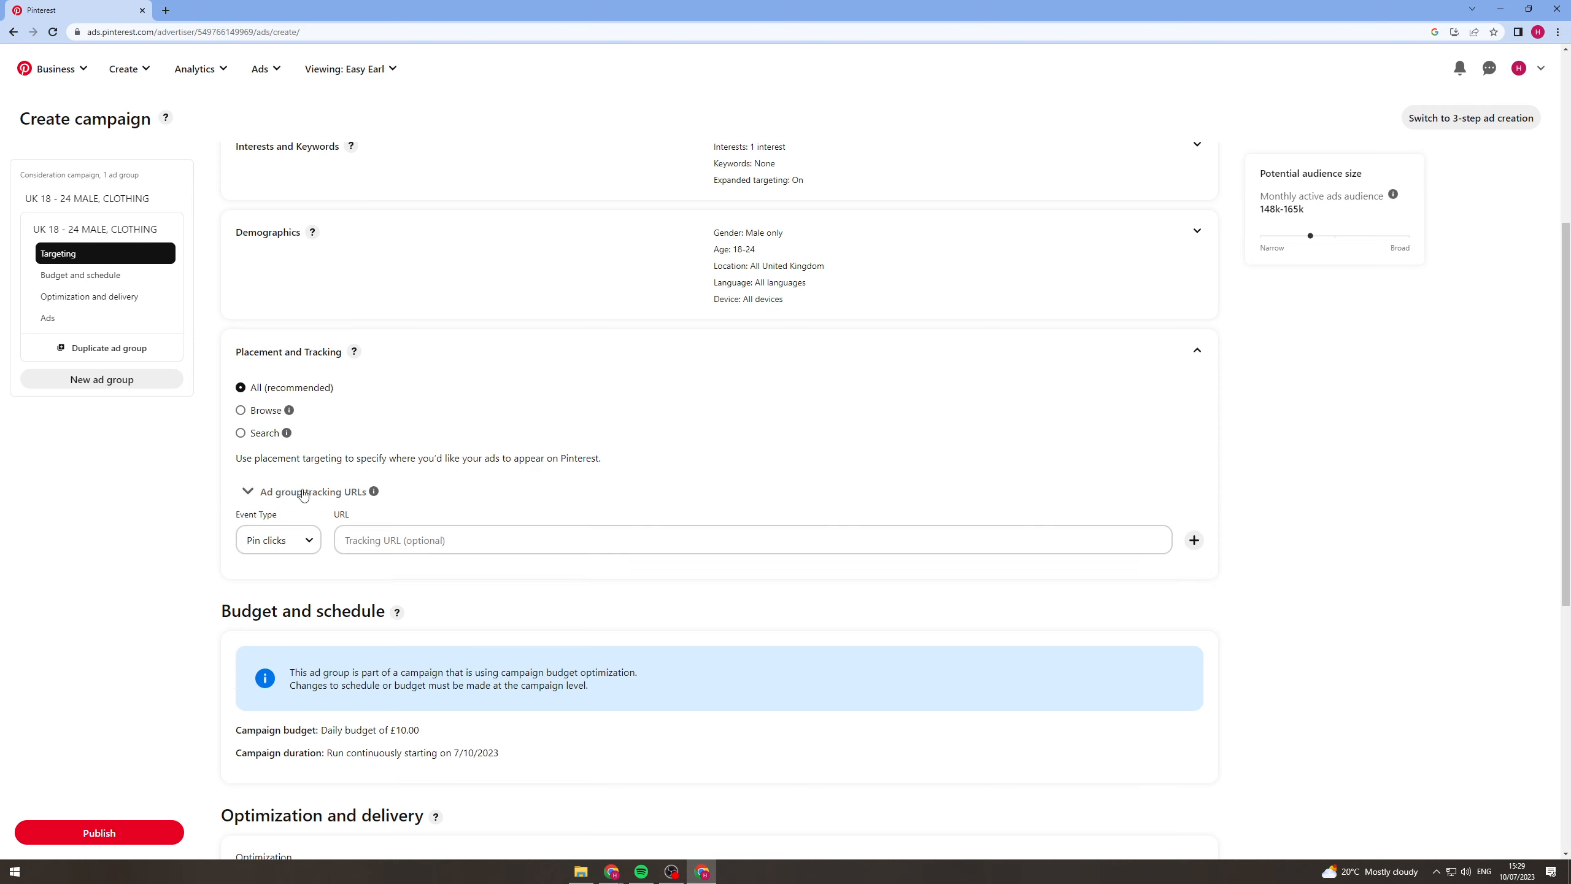
{"action": "left_click", "coordinate": [303, 493]}
{"action": "left_click", "coordinate": [1198, 351]}
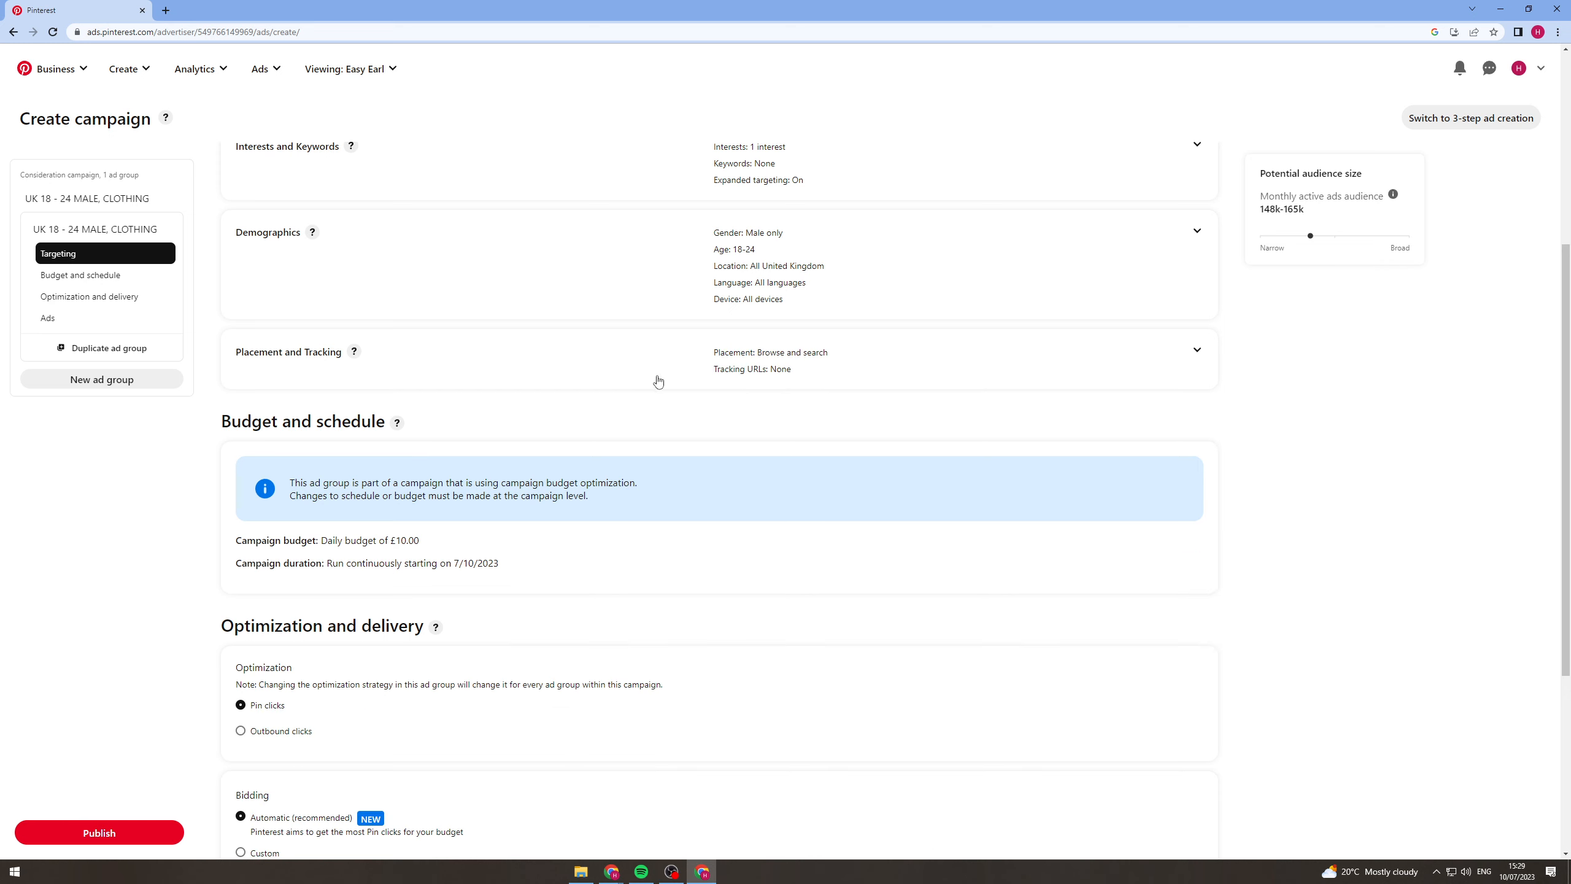
{"action": "scroll", "coordinate": [656, 390], "scroll_direction": "down", "scroll_amount": 3}
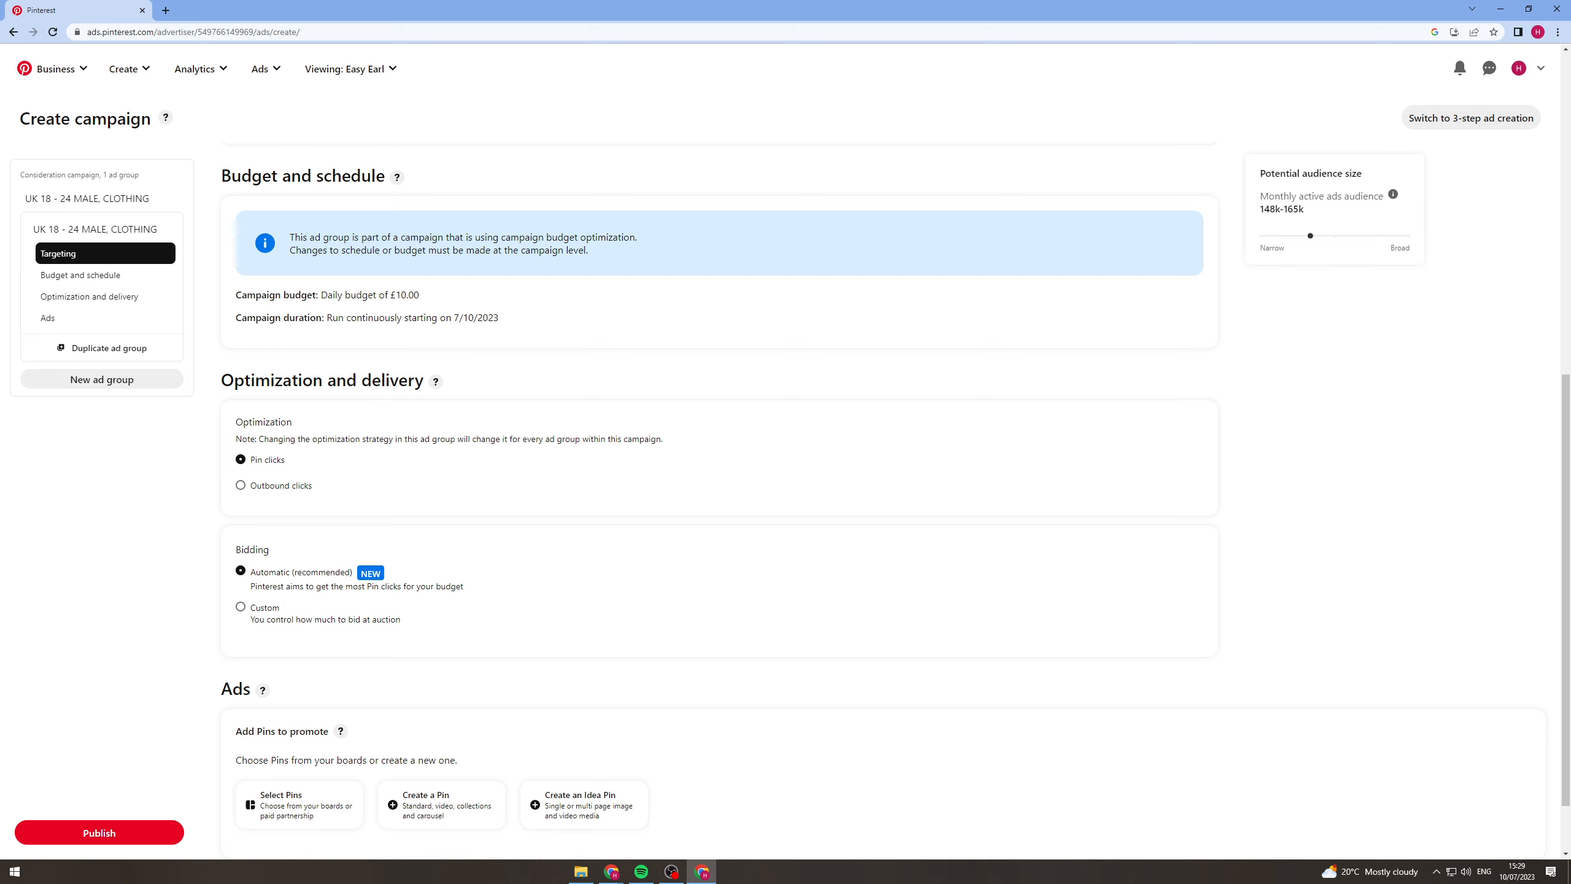
{"action": "scroll", "coordinate": [454, 677], "scroll_direction": "down", "scroll_amount": 1}
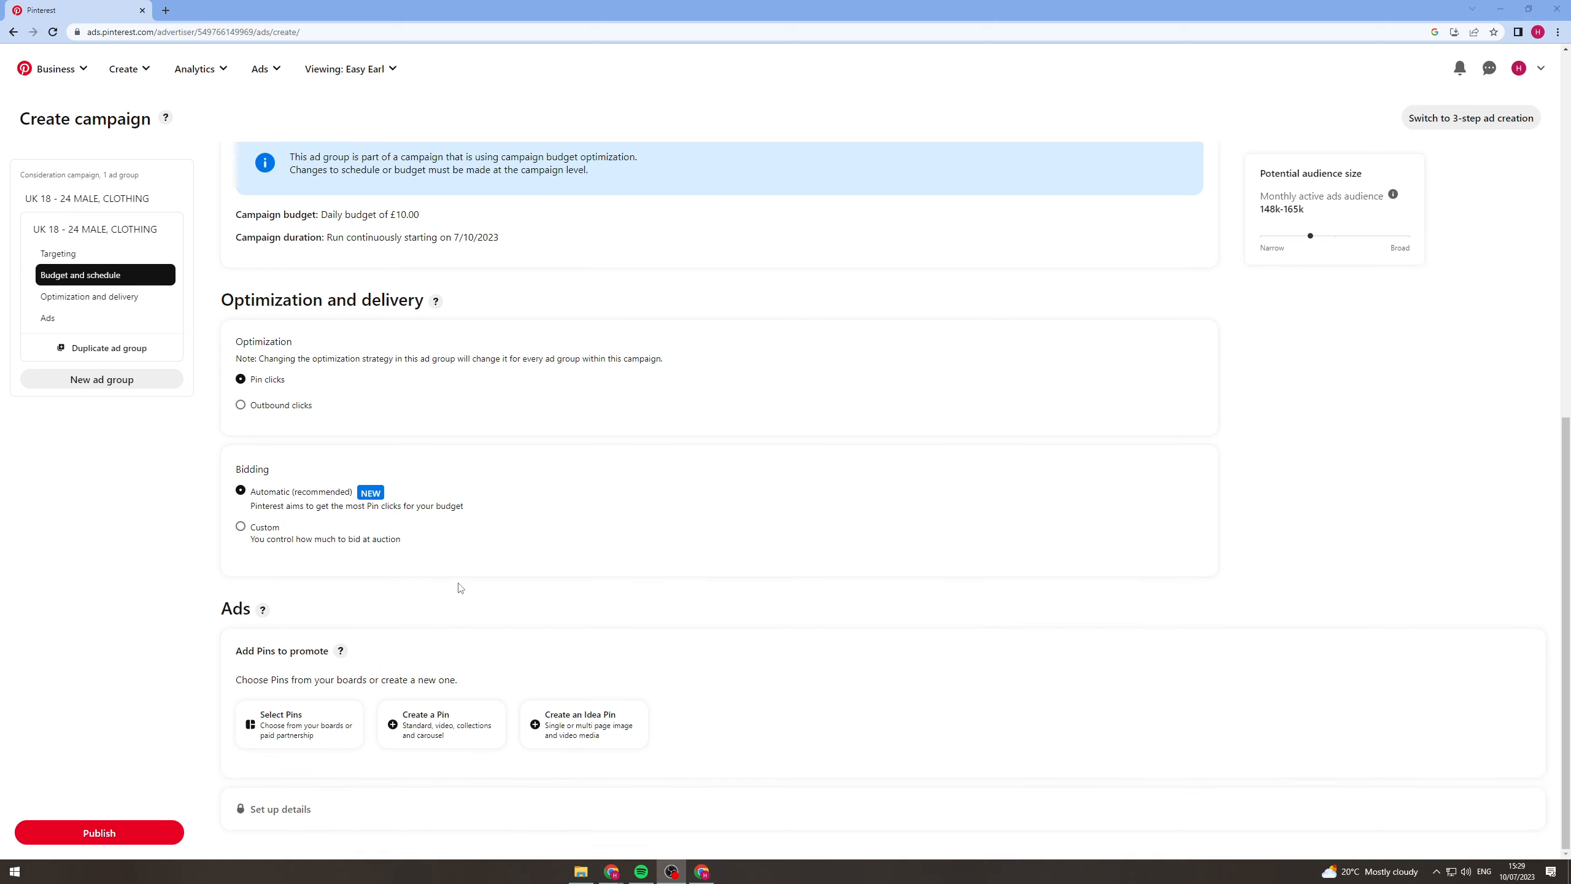
Add the Manchelle Pin from the MC board to the ad group as the Pin to promote.
{"action": "left_click", "coordinate": [311, 730]}
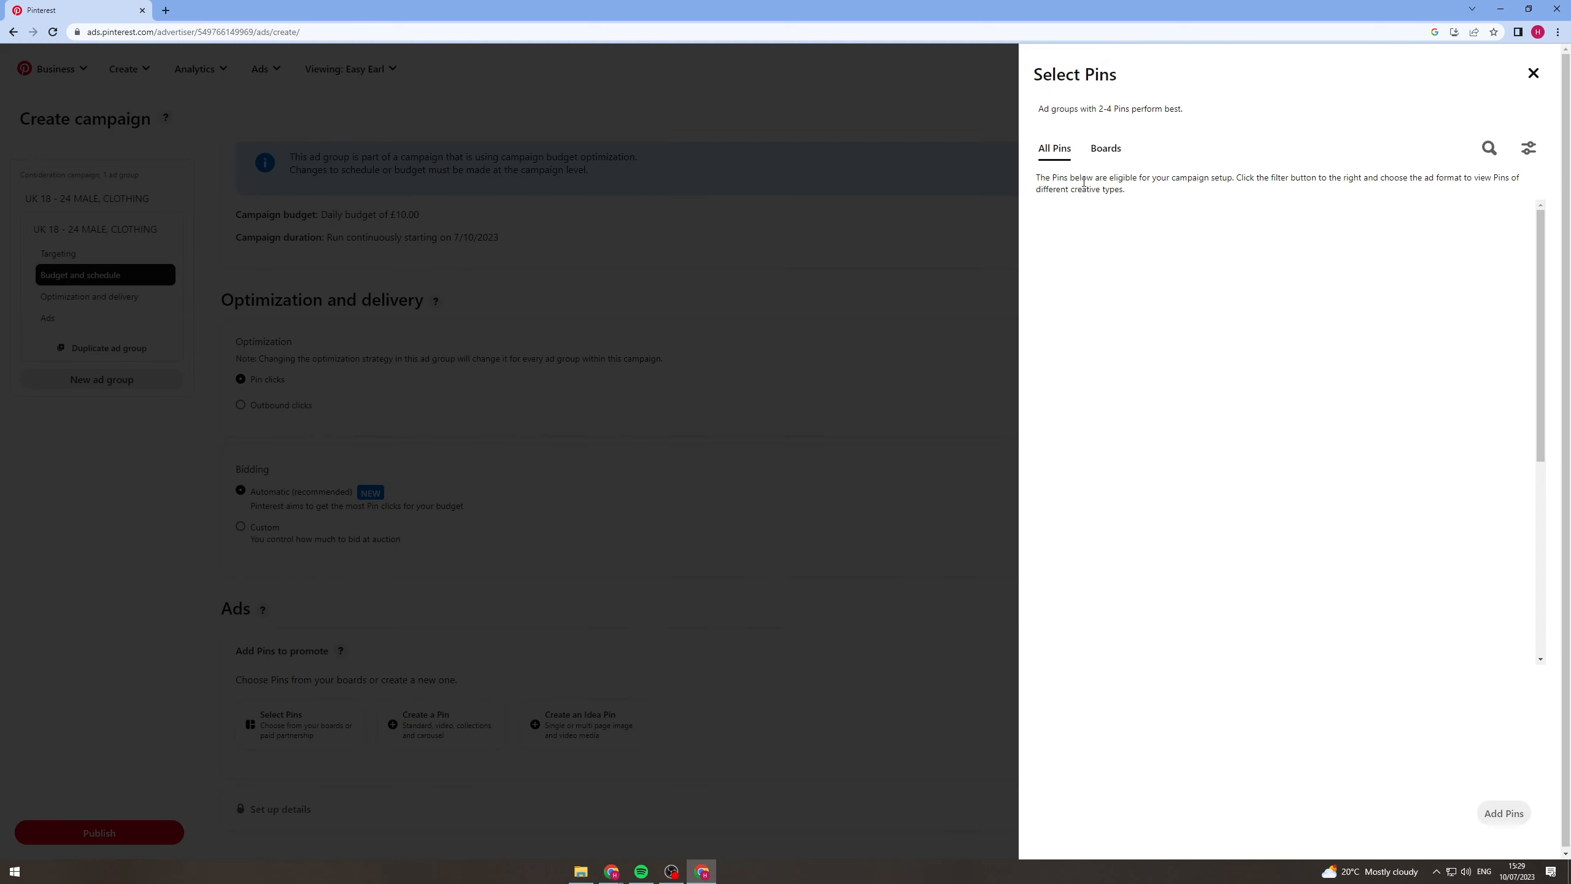
{"action": "left_click", "coordinate": [1093, 158]}
{"action": "left_click", "coordinate": [1372, 268]}
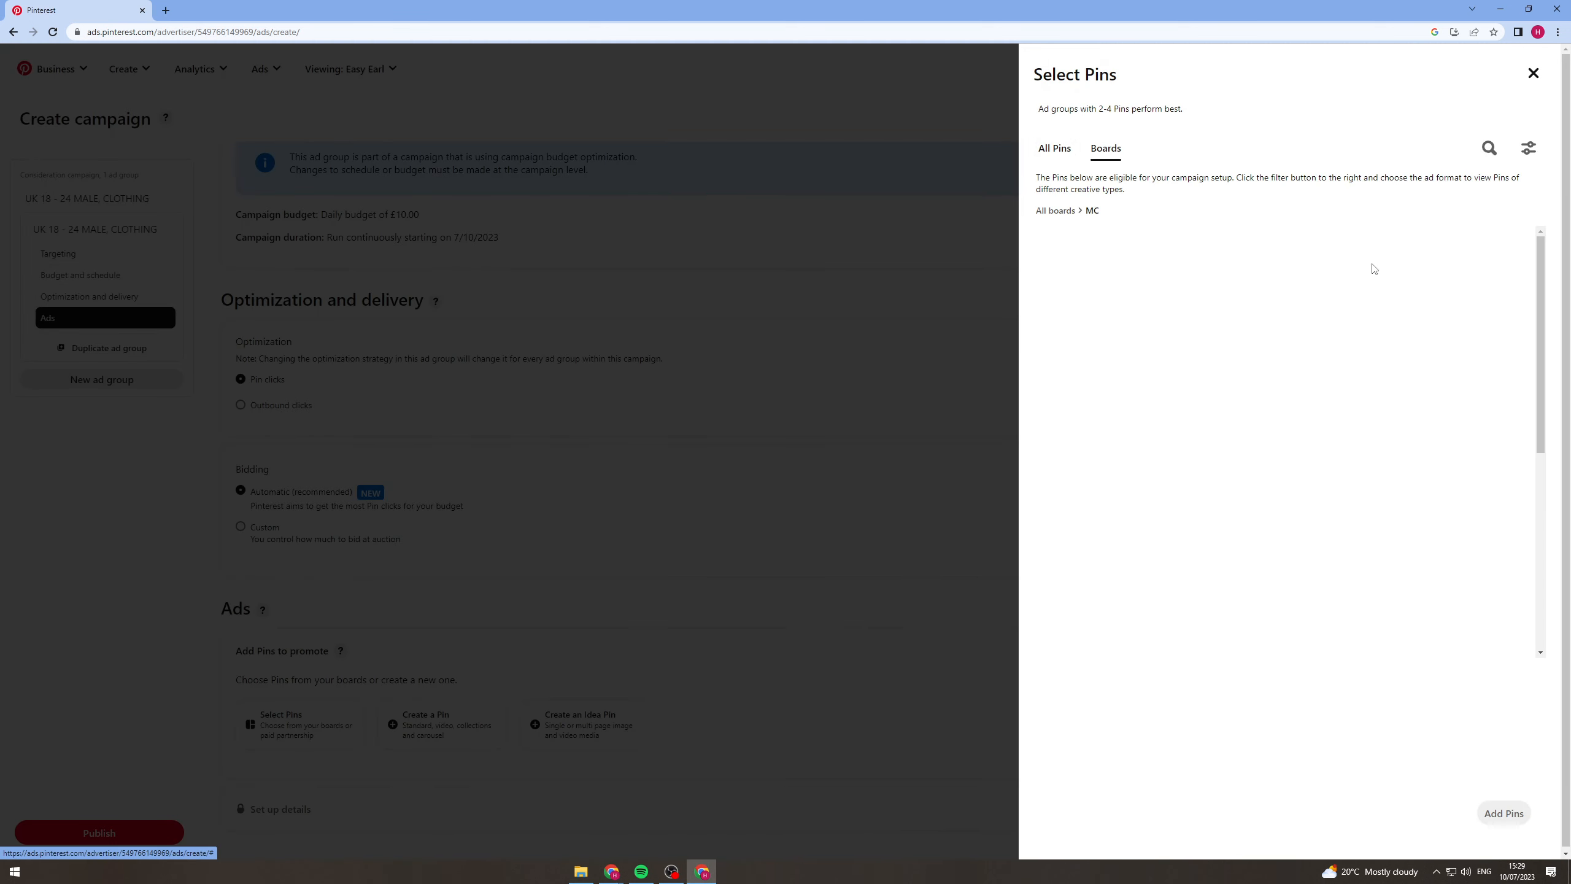
{"action": "left_click", "coordinate": [1102, 275]}
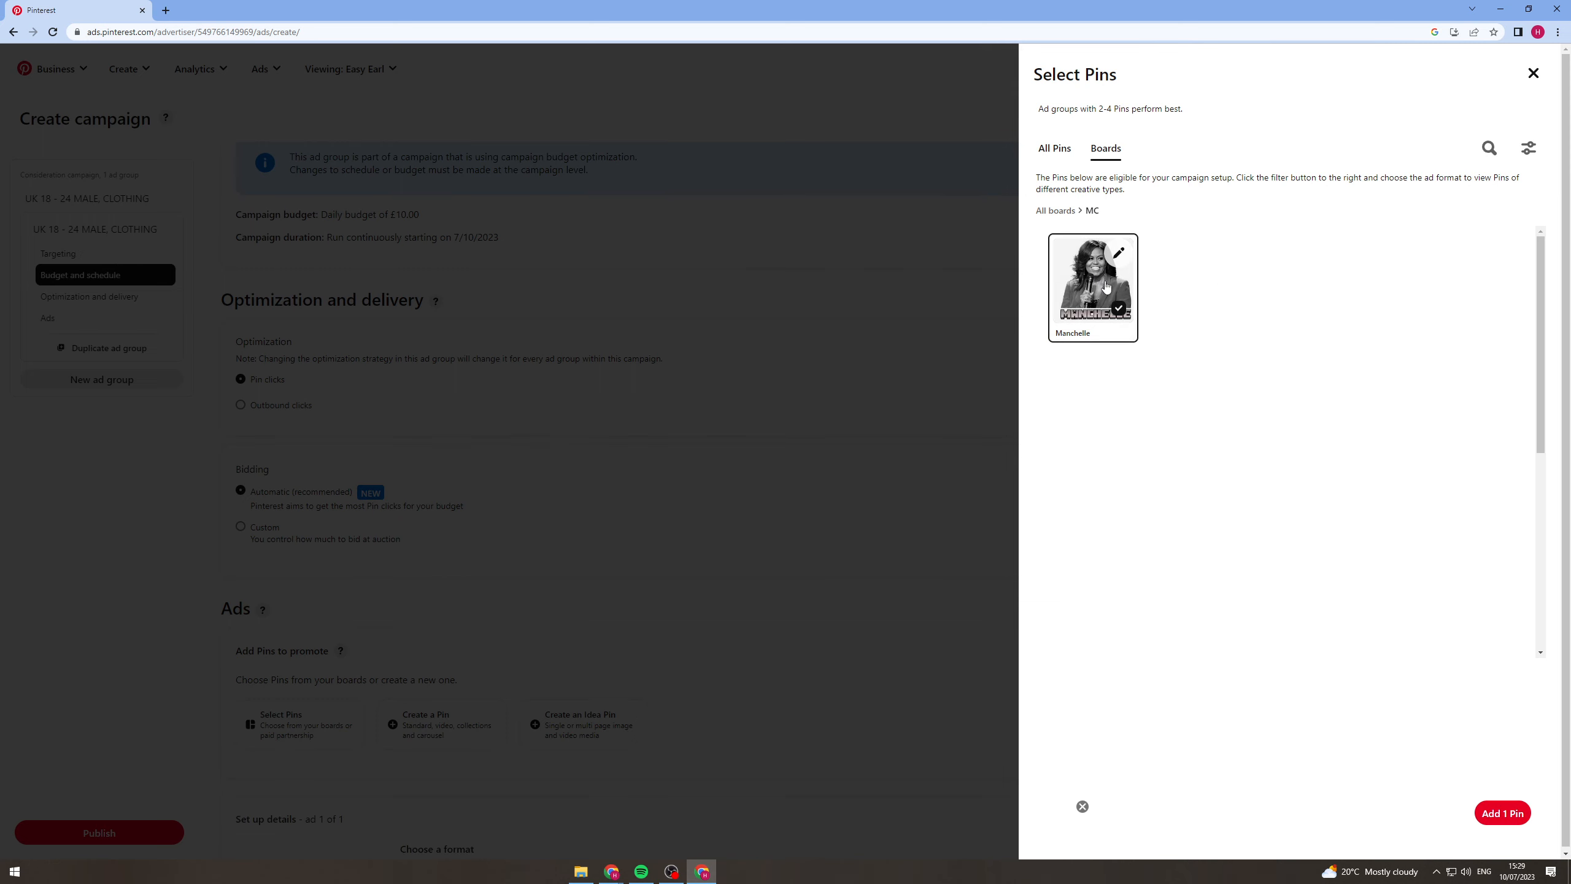
{"action": "left_click", "coordinate": [1502, 810]}
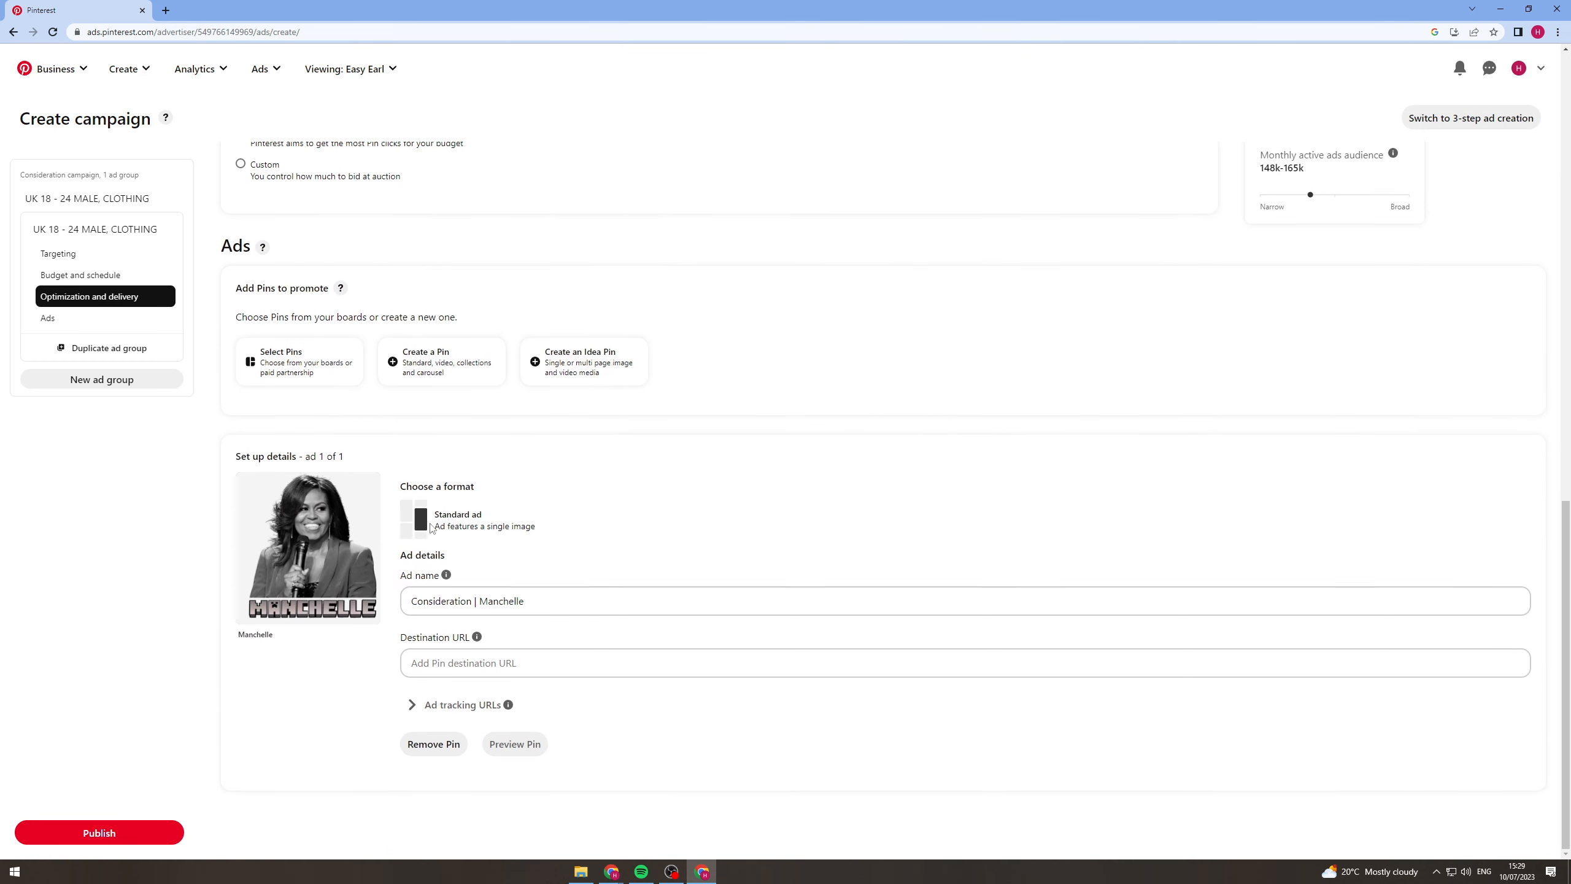
Try to publish the campaign with the ad's existing name and no destination URL.
{"action": "left_click", "coordinate": [495, 589]}
{"action": "key", "text": "ctrl+a"}
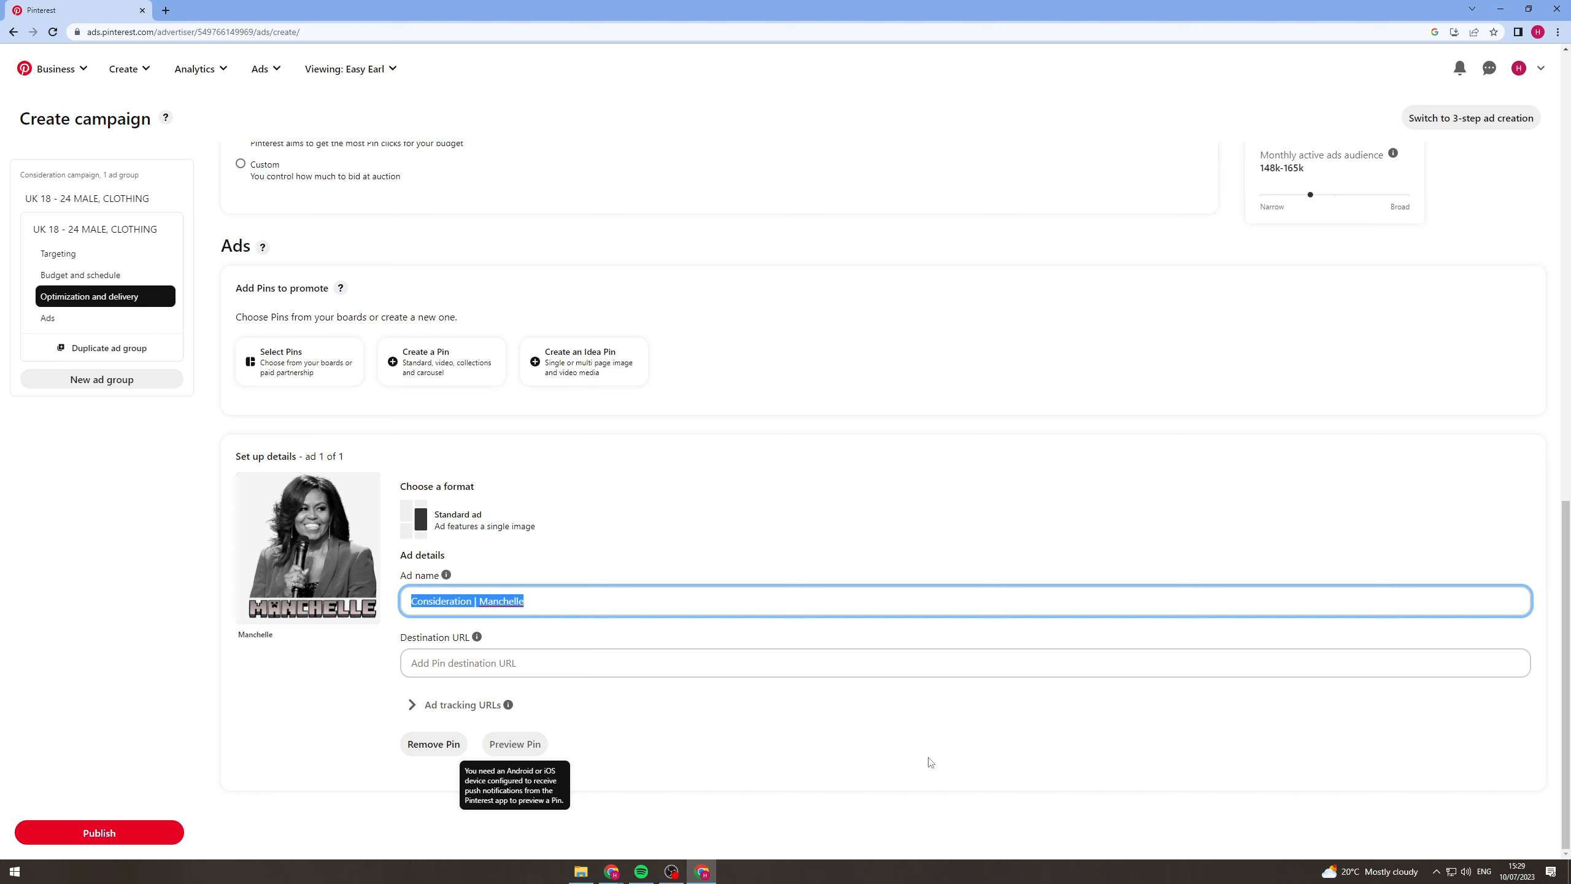
{"action": "left_click", "coordinate": [92, 833]}
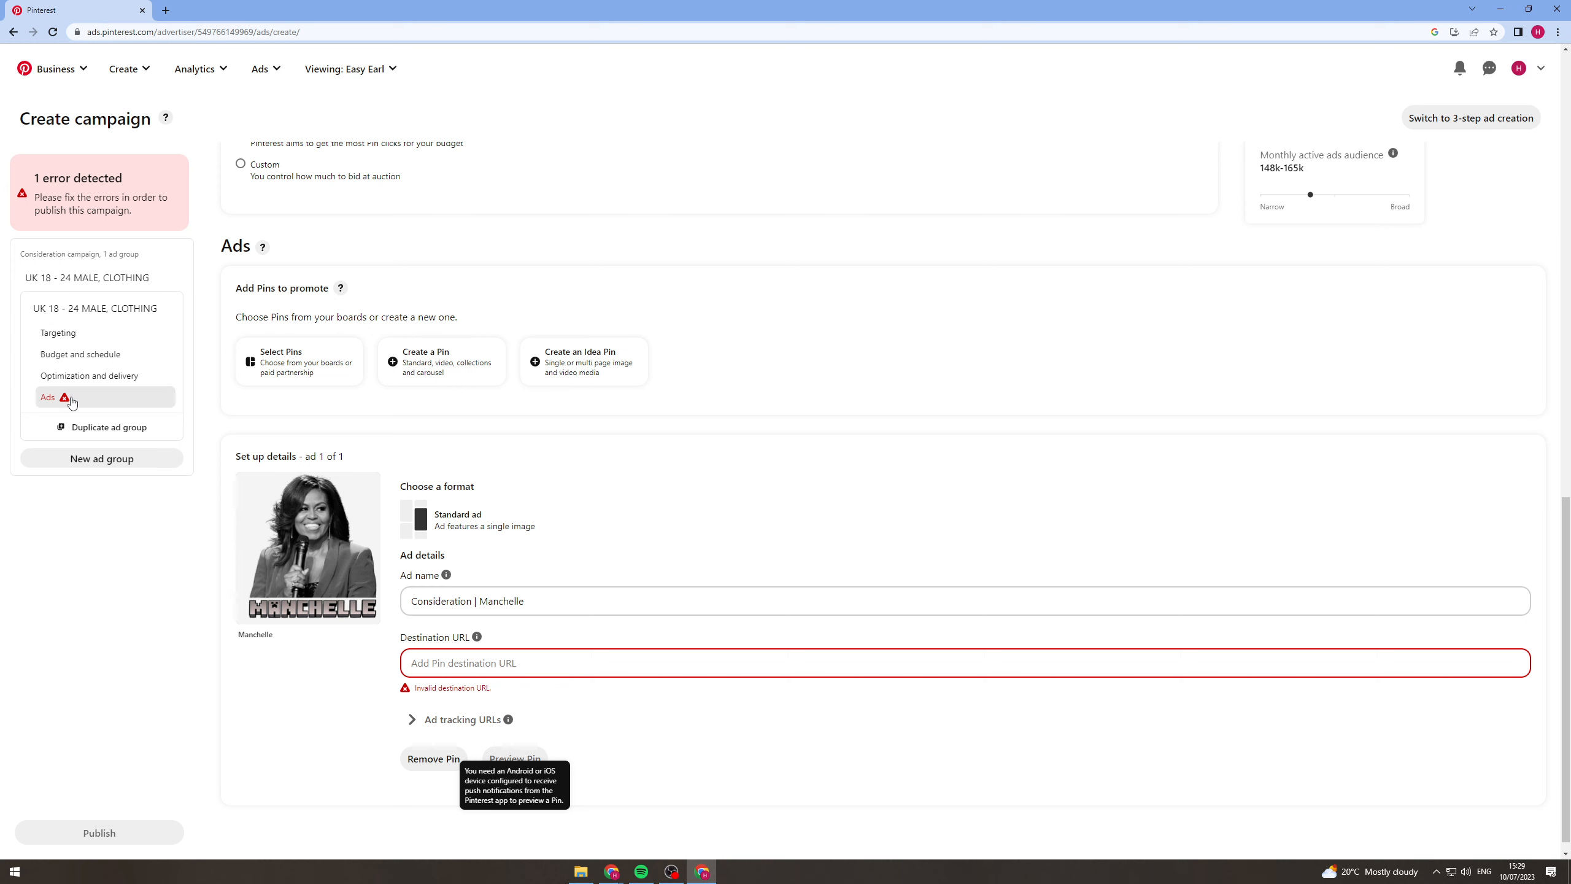
Go to the flagged Ads section and enter WEBSITE.COM as the ad's destination URL.
{"action": "left_click", "coordinate": [72, 401]}
{"action": "left_click", "coordinate": [518, 653]}
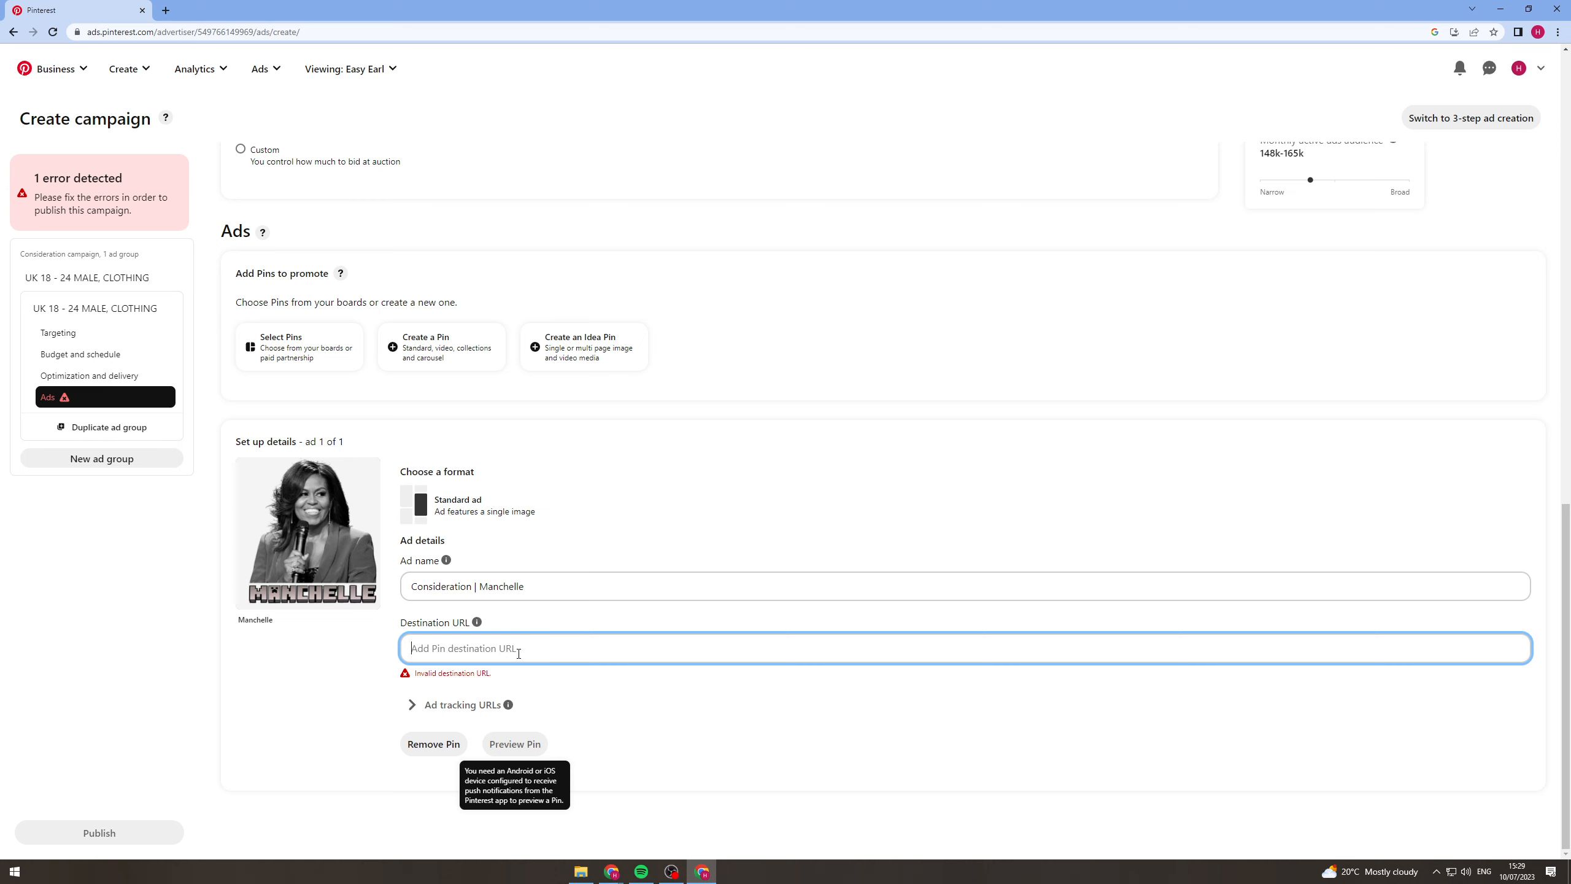
{"action": "type", "text": "WEBSITE.COM"}
{"action": "left_click", "coordinate": [567, 533]}
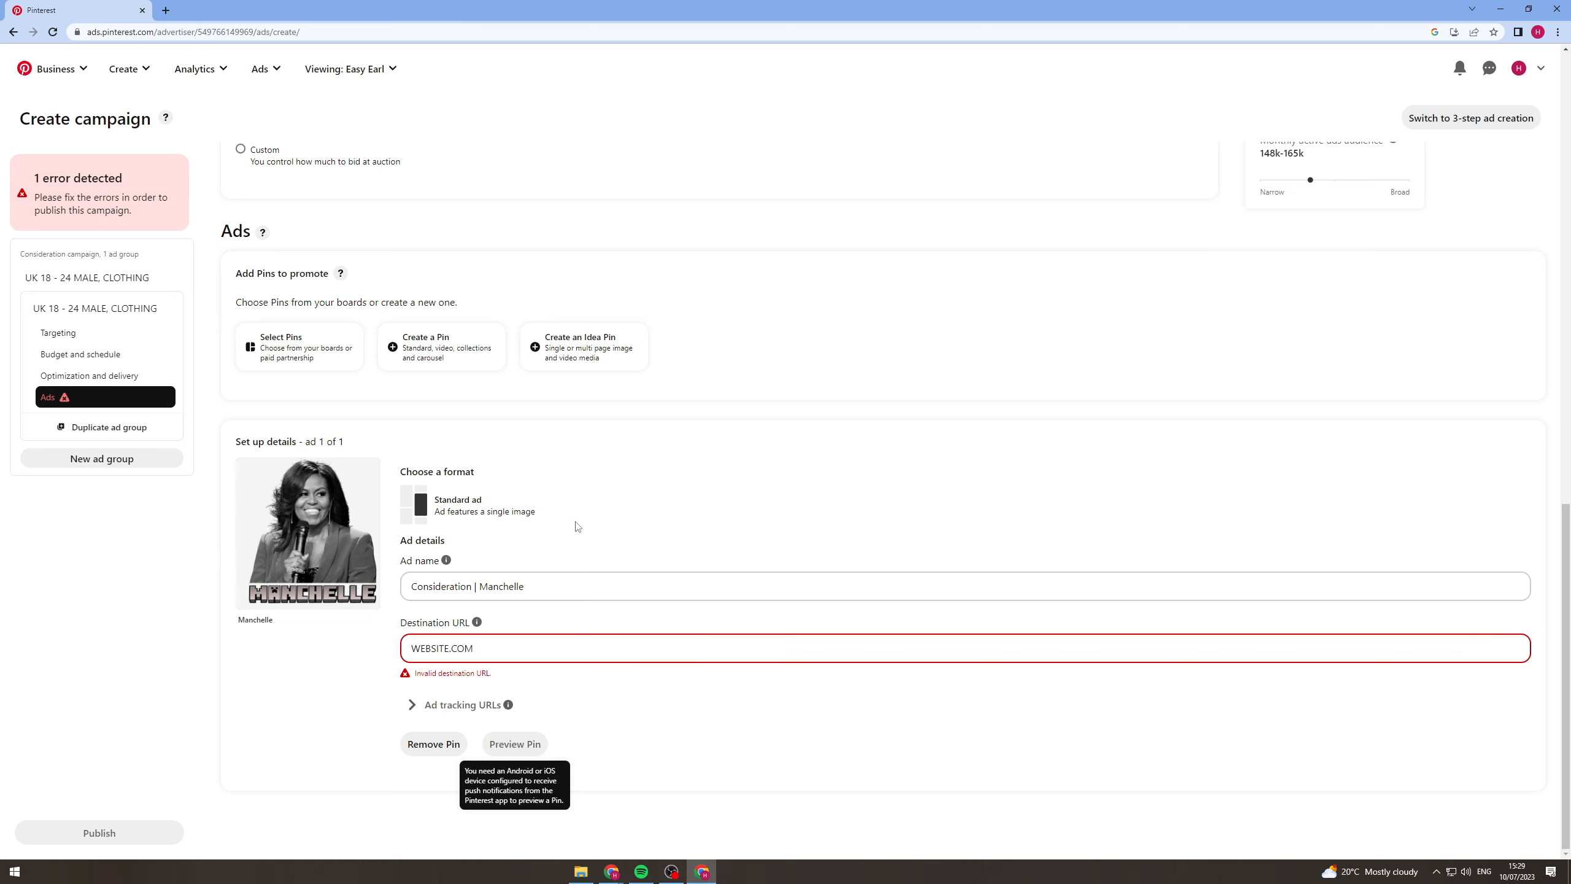
Expand the ad tracking URL settings for the promoted Pin.
{"action": "left_click", "coordinate": [433, 706]}
{"action": "left_click", "coordinate": [493, 648]}
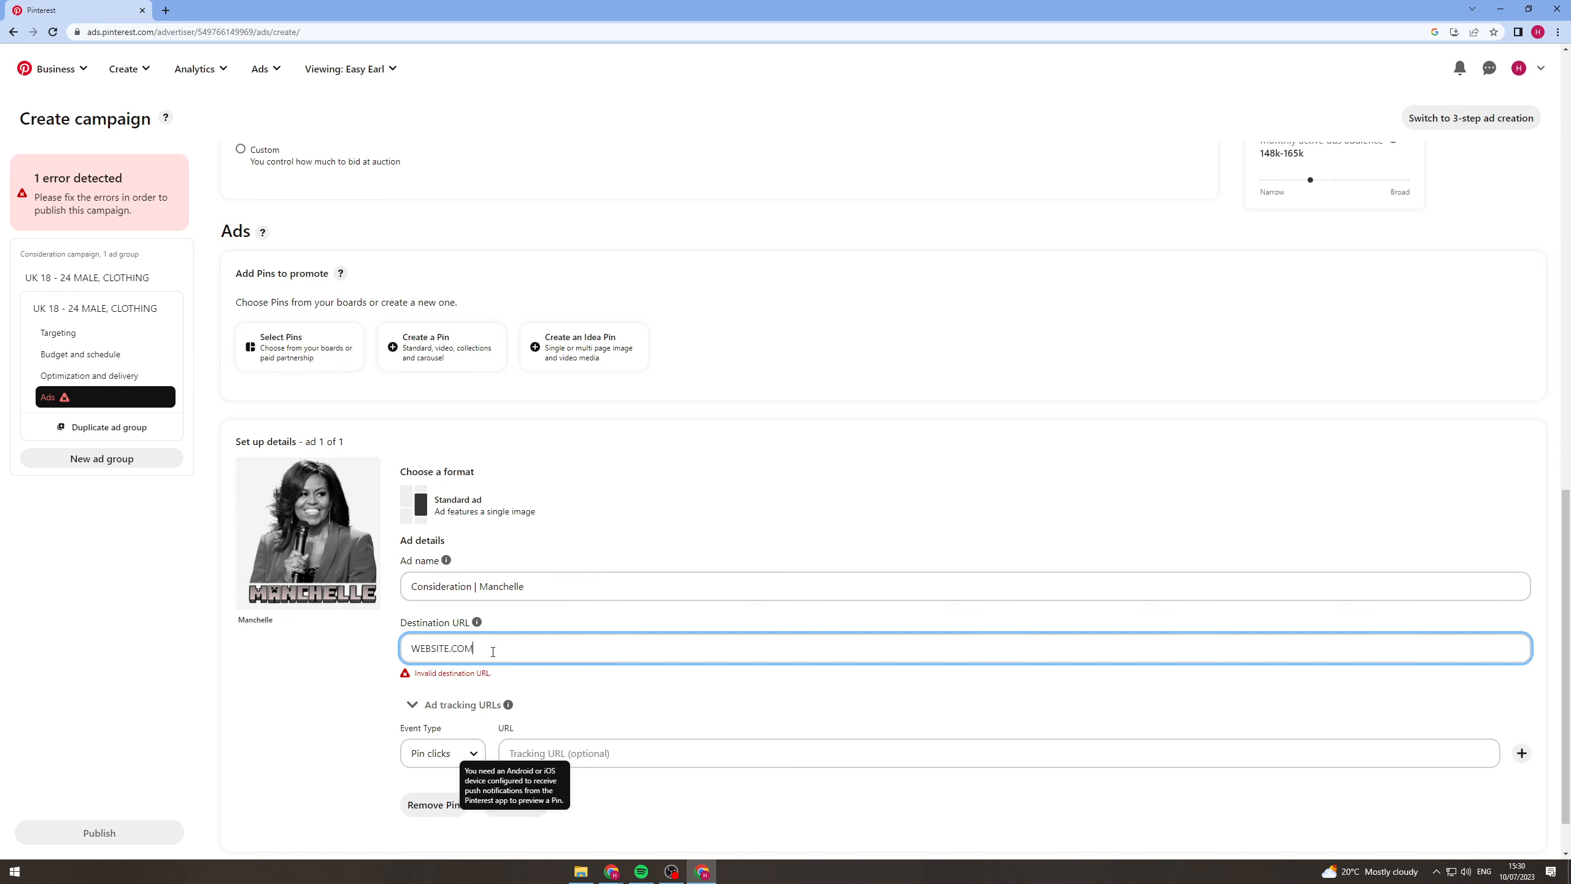
{"action": "left_click_drag", "start_coordinate": [495, 650], "coordinate": [303, 674]}
{"action": "left_click", "coordinate": [303, 674]}
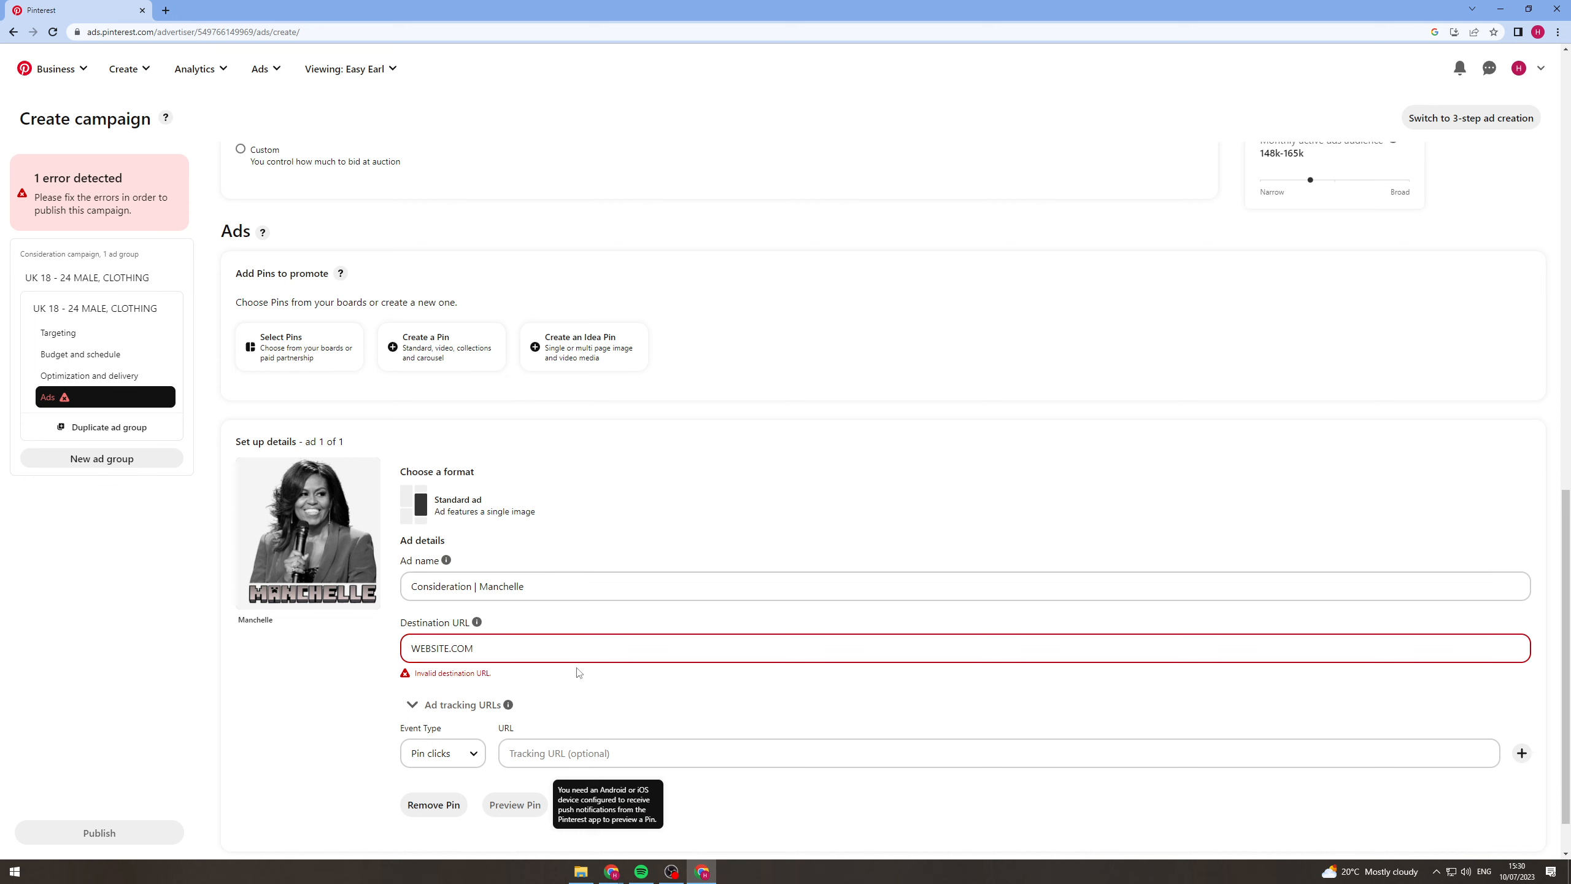
Try WEBSITE.COM, copied from the destination URL, as the Pin clicks tracking URL and clear it again.
{"action": "left_click", "coordinate": [508, 657]}
{"action": "key", "text": "ctrl+a"}
{"action": "key", "text": "ctrl+c"}
{"action": "left_click", "coordinate": [610, 755]}
{"action": "key", "text": "ctrl+v"}
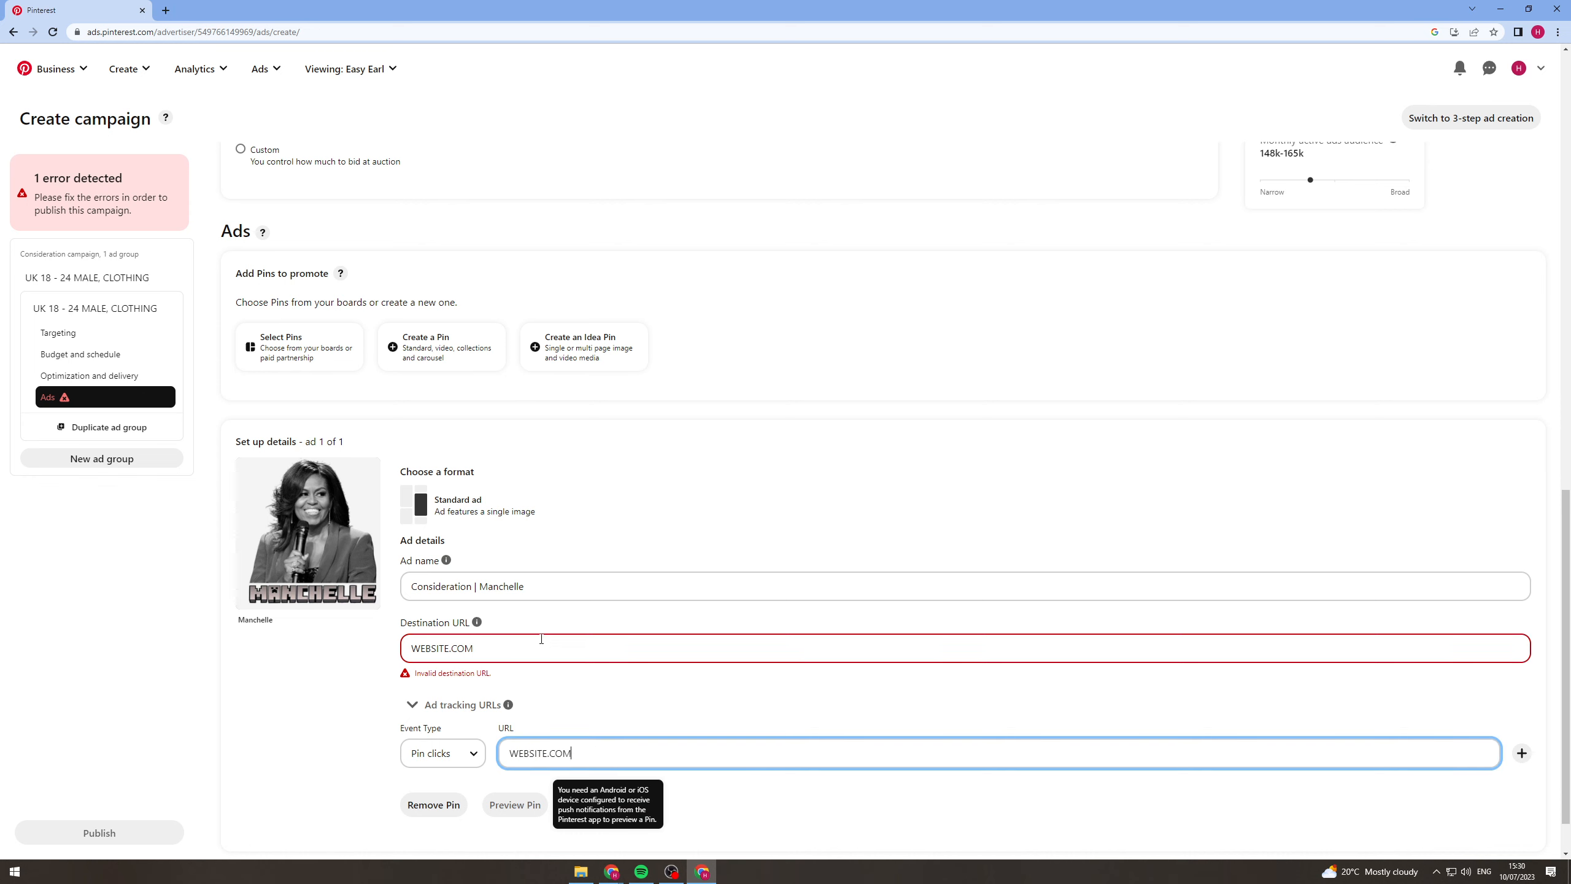
{"action": "left_click", "coordinate": [541, 641]}
{"action": "left_click", "coordinate": [545, 753]}
{"action": "key", "text": "ctrl+a"}
{"action": "key", "text": "BackSpace"}
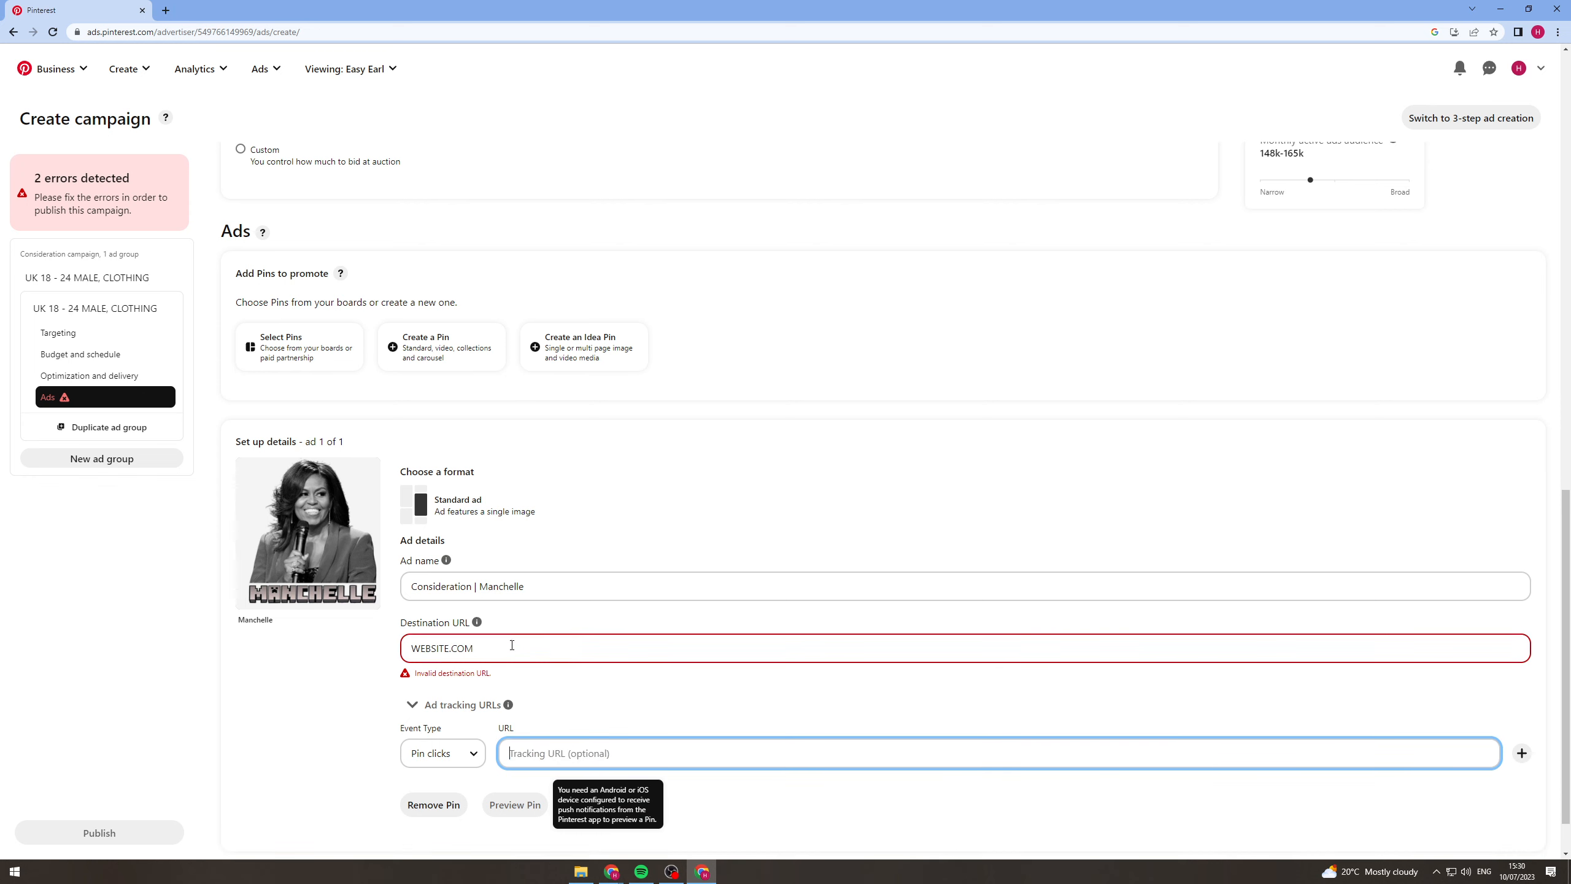
{"action": "left_click", "coordinate": [508, 647]}
{"action": "key", "text": "ctrl+a"}
{"action": "type", "text": "h"}
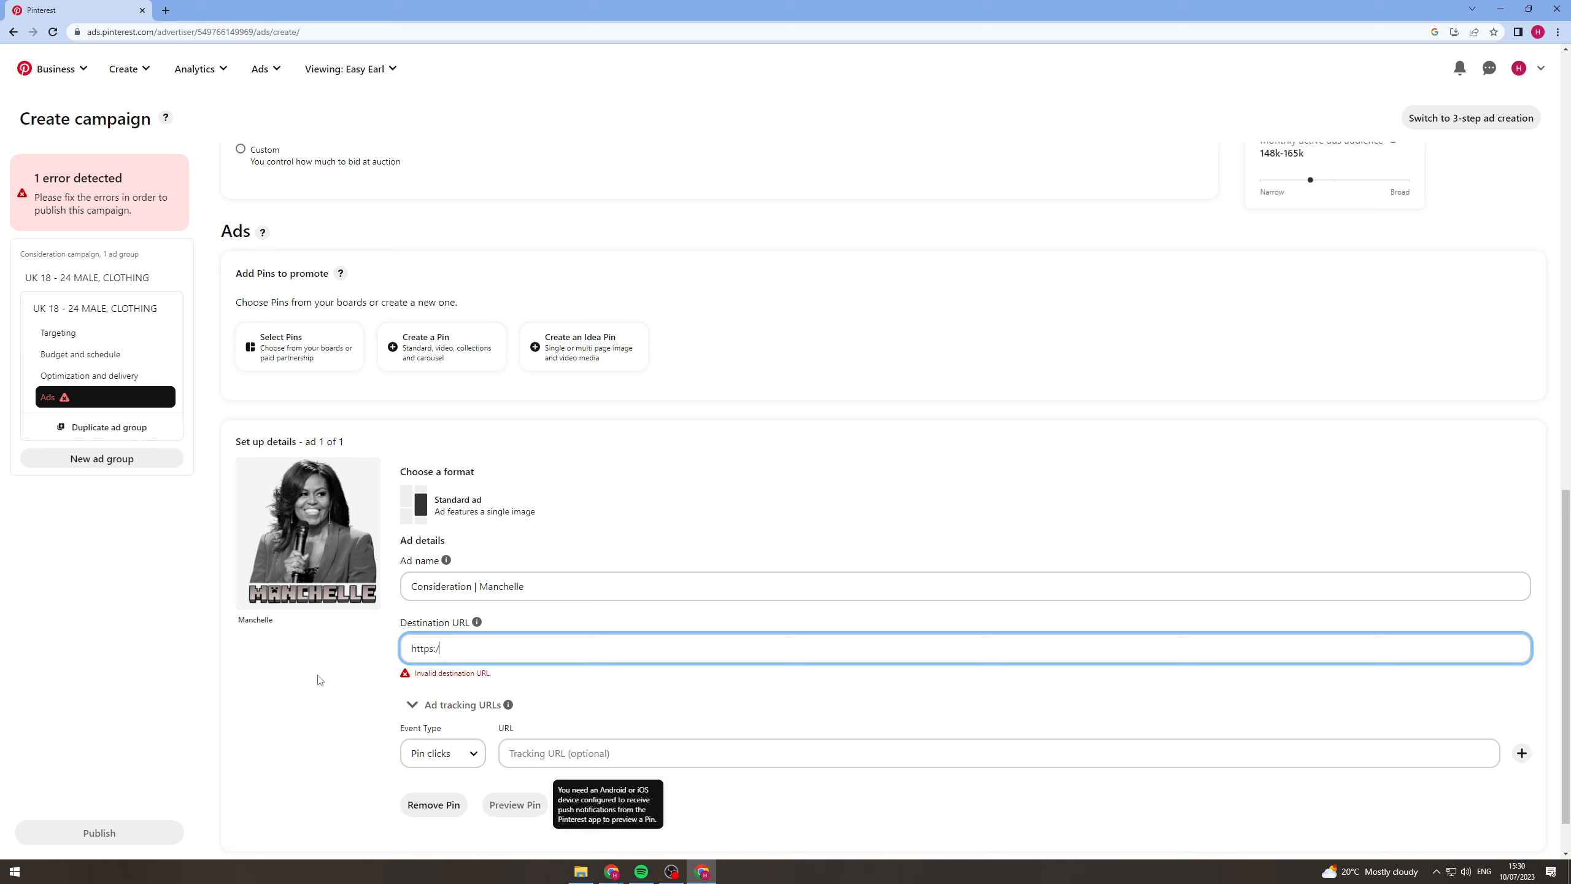
{"action": "type", "text": "ttps://www.google.com"}
{"action": "key", "text": "ctrl+a"}
{"action": "key", "text": "ctrl+c"}
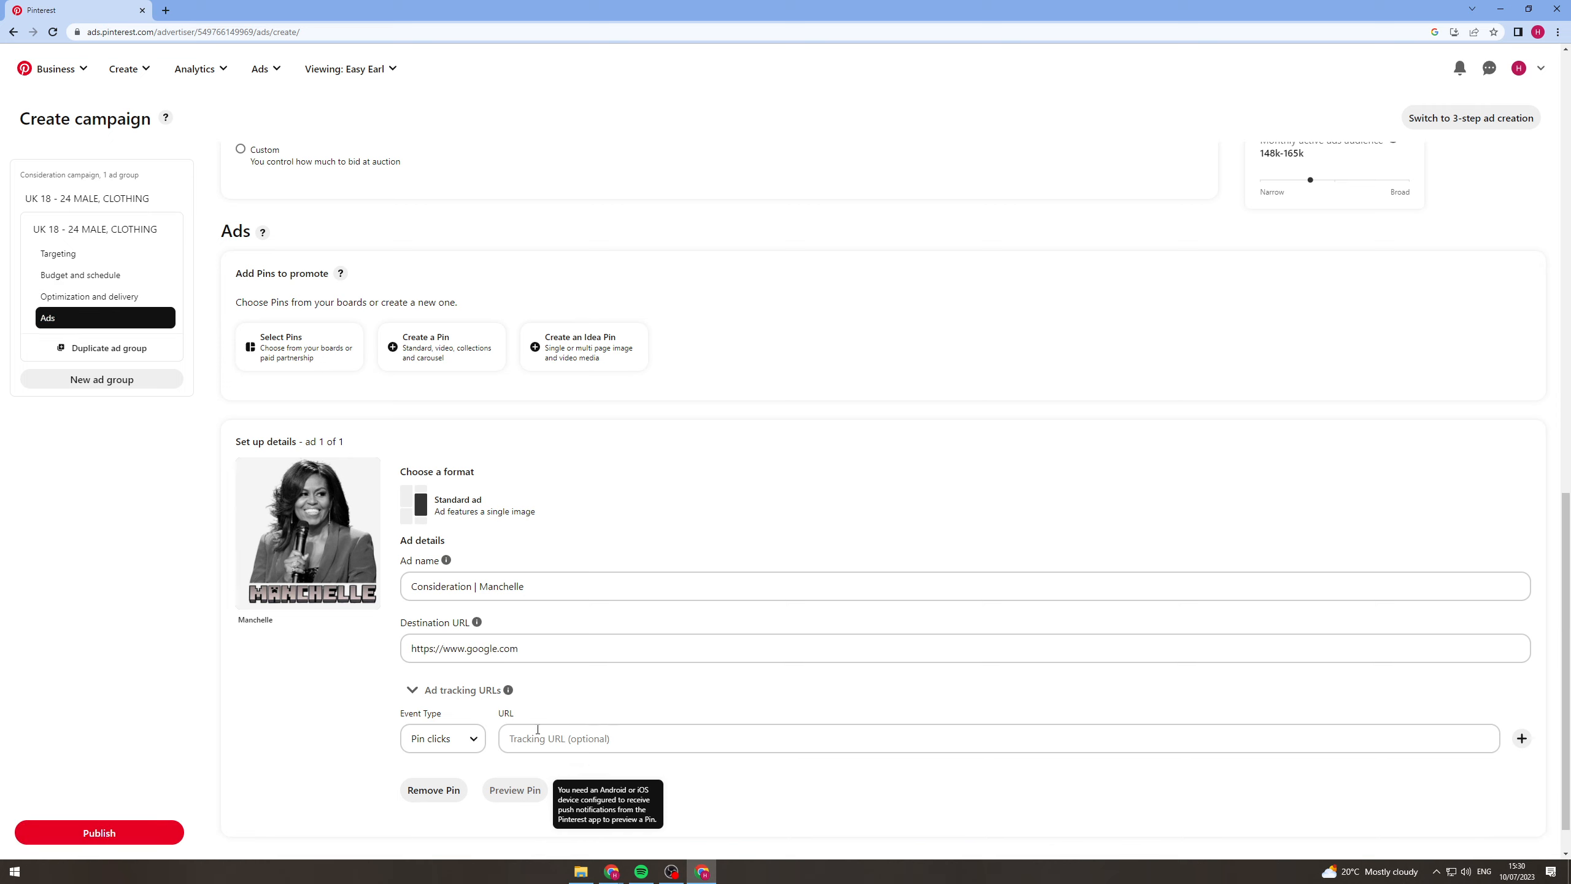
{"action": "left_click", "coordinate": [513, 738]}
{"action": "key", "text": "ctrl+v"}
{"action": "left_click", "coordinate": [291, 677]}
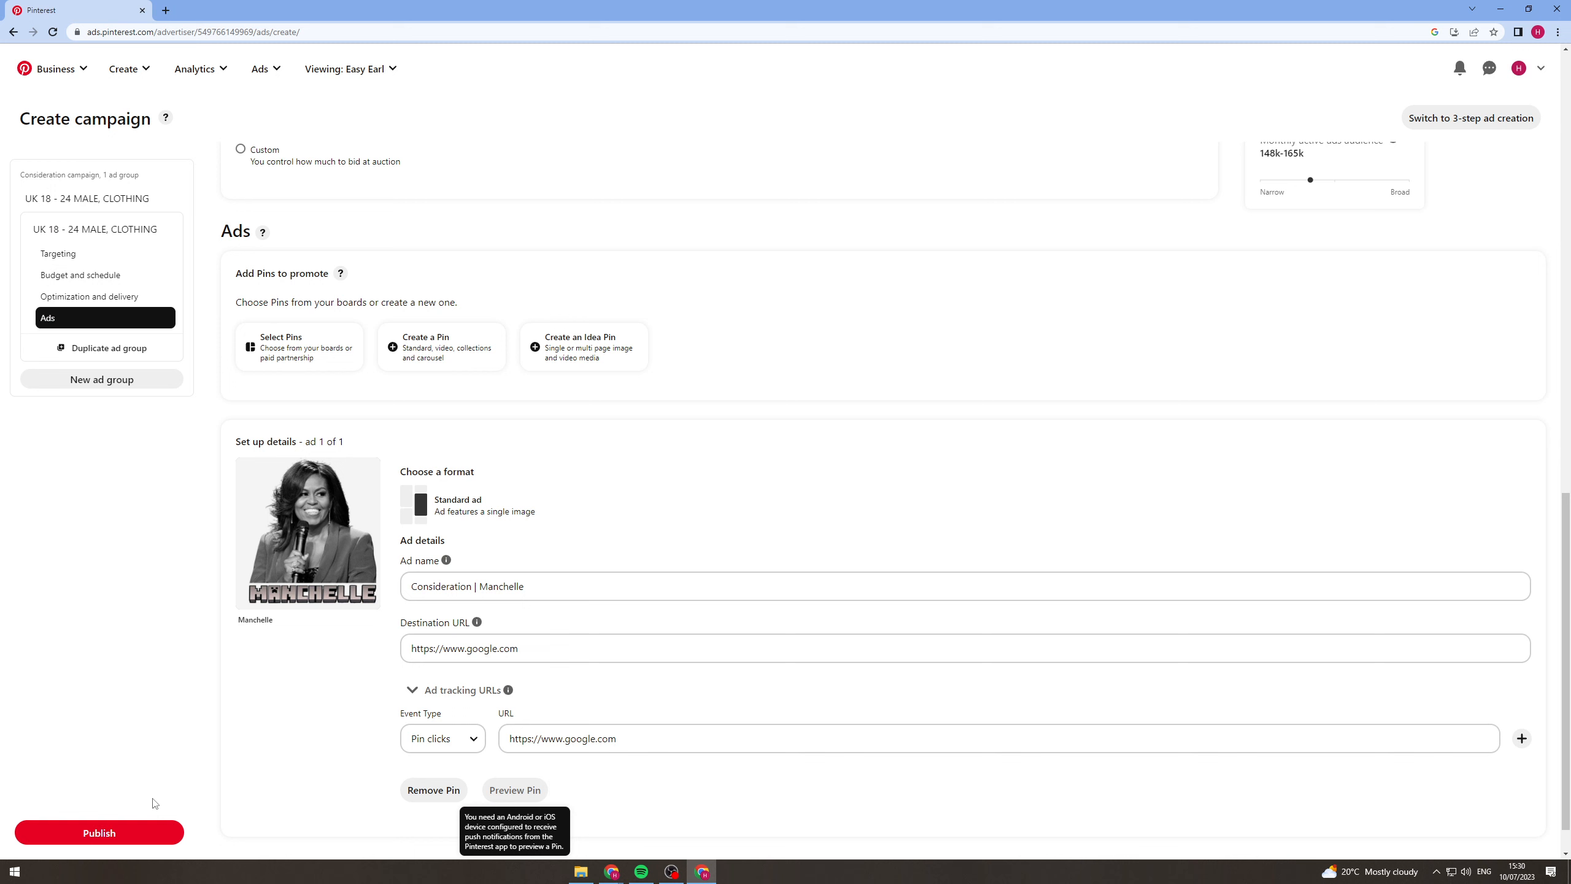
{"action": "left_click", "coordinate": [122, 831]}
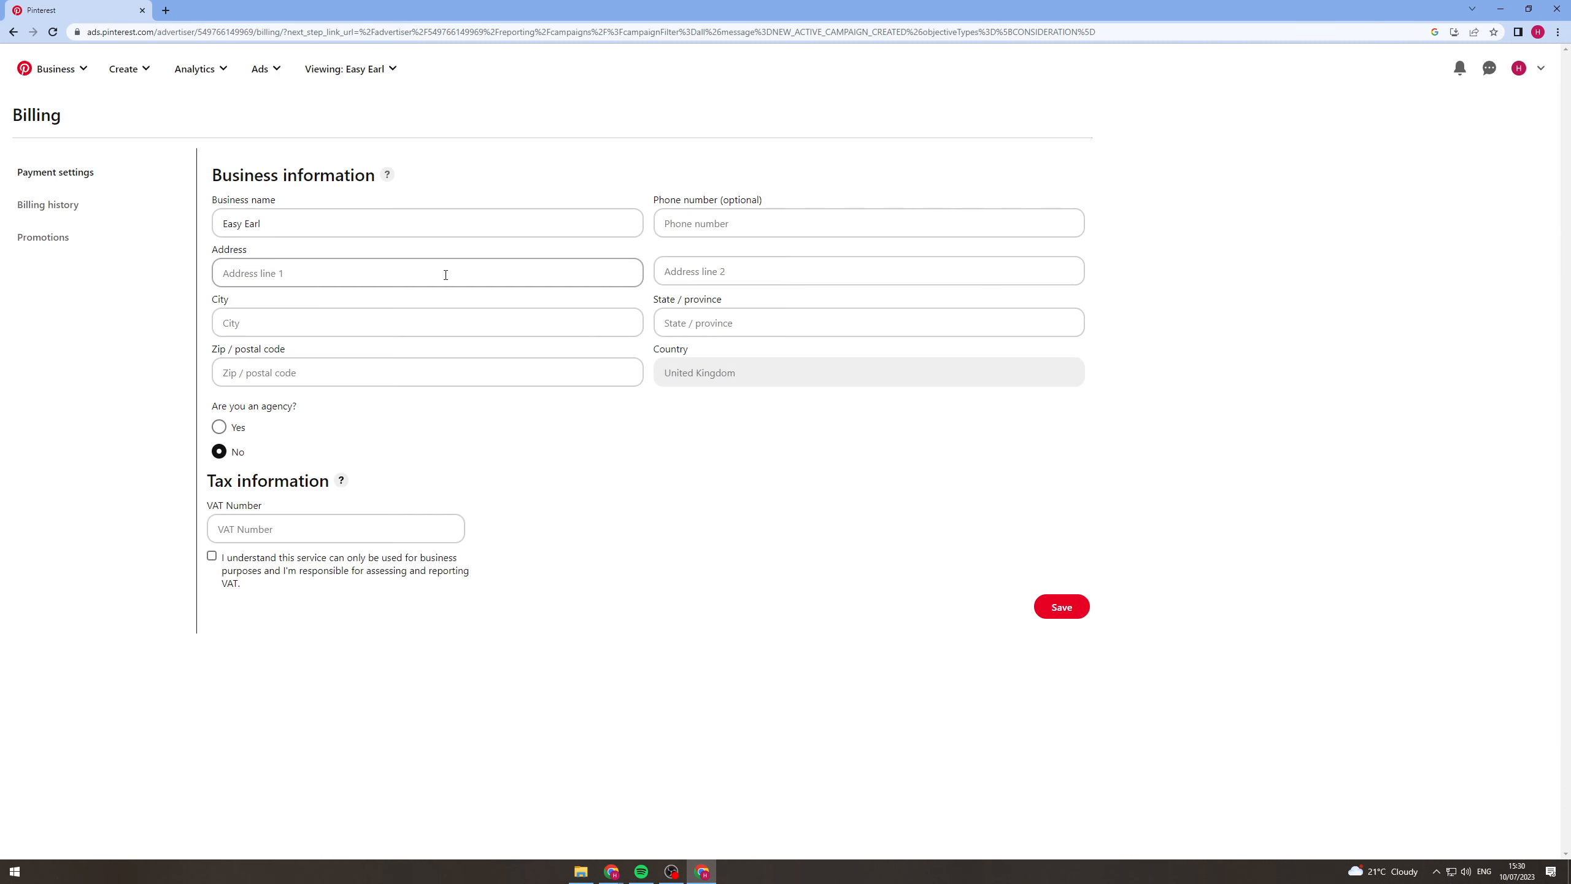